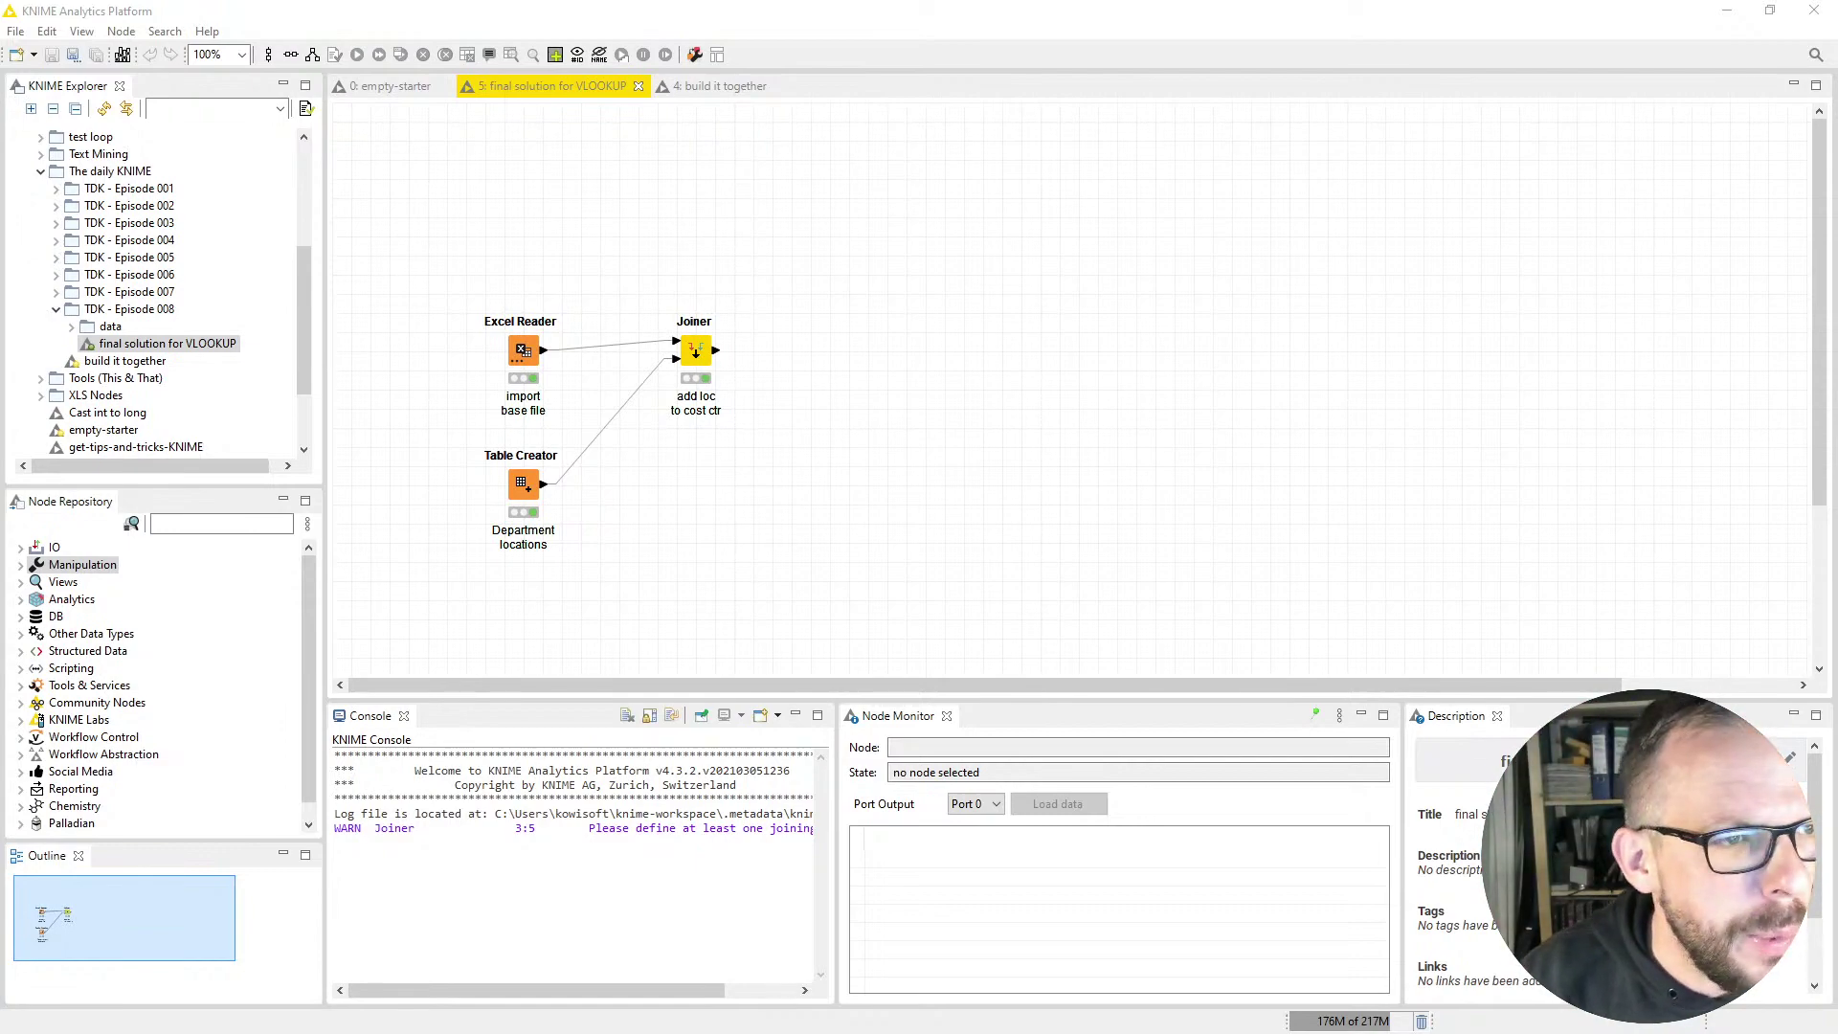
# Examine the cost centers and locations in the Table Creator of the final solution for VLOOKUP workflow, widening both columns
pyautogui.click(732, 86)
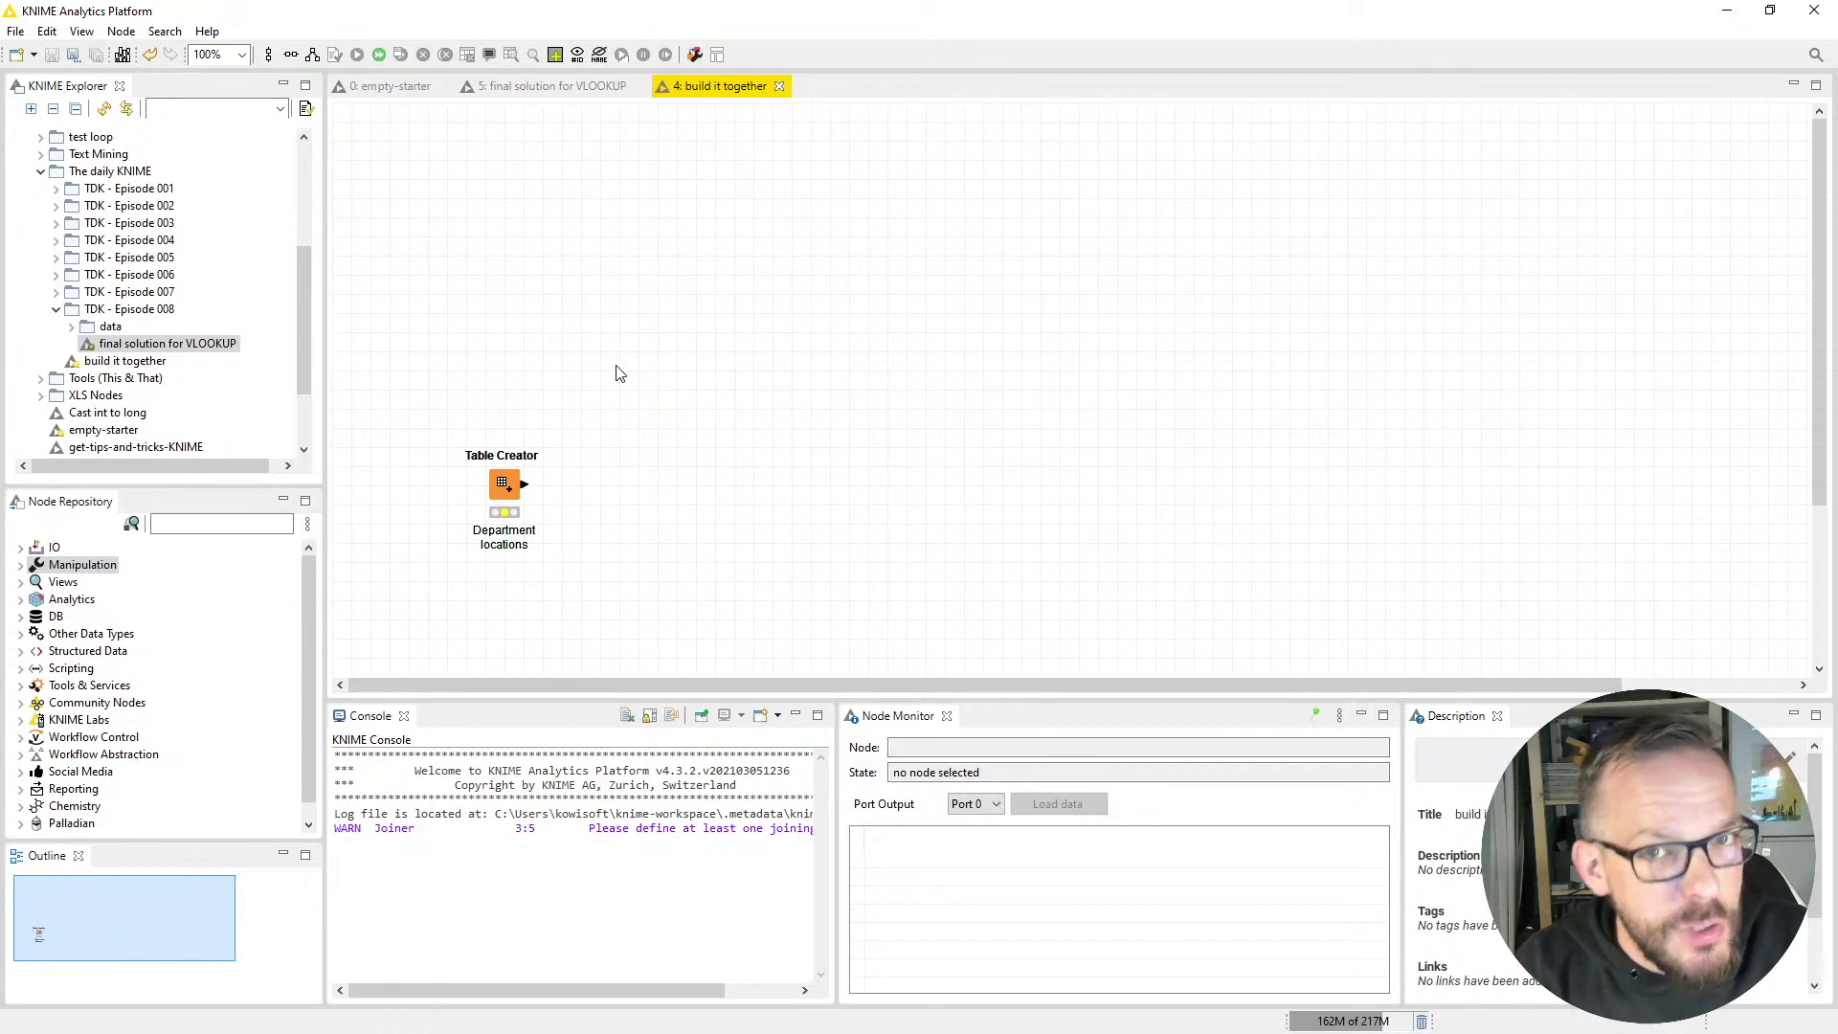
pyautogui.click(541, 88)
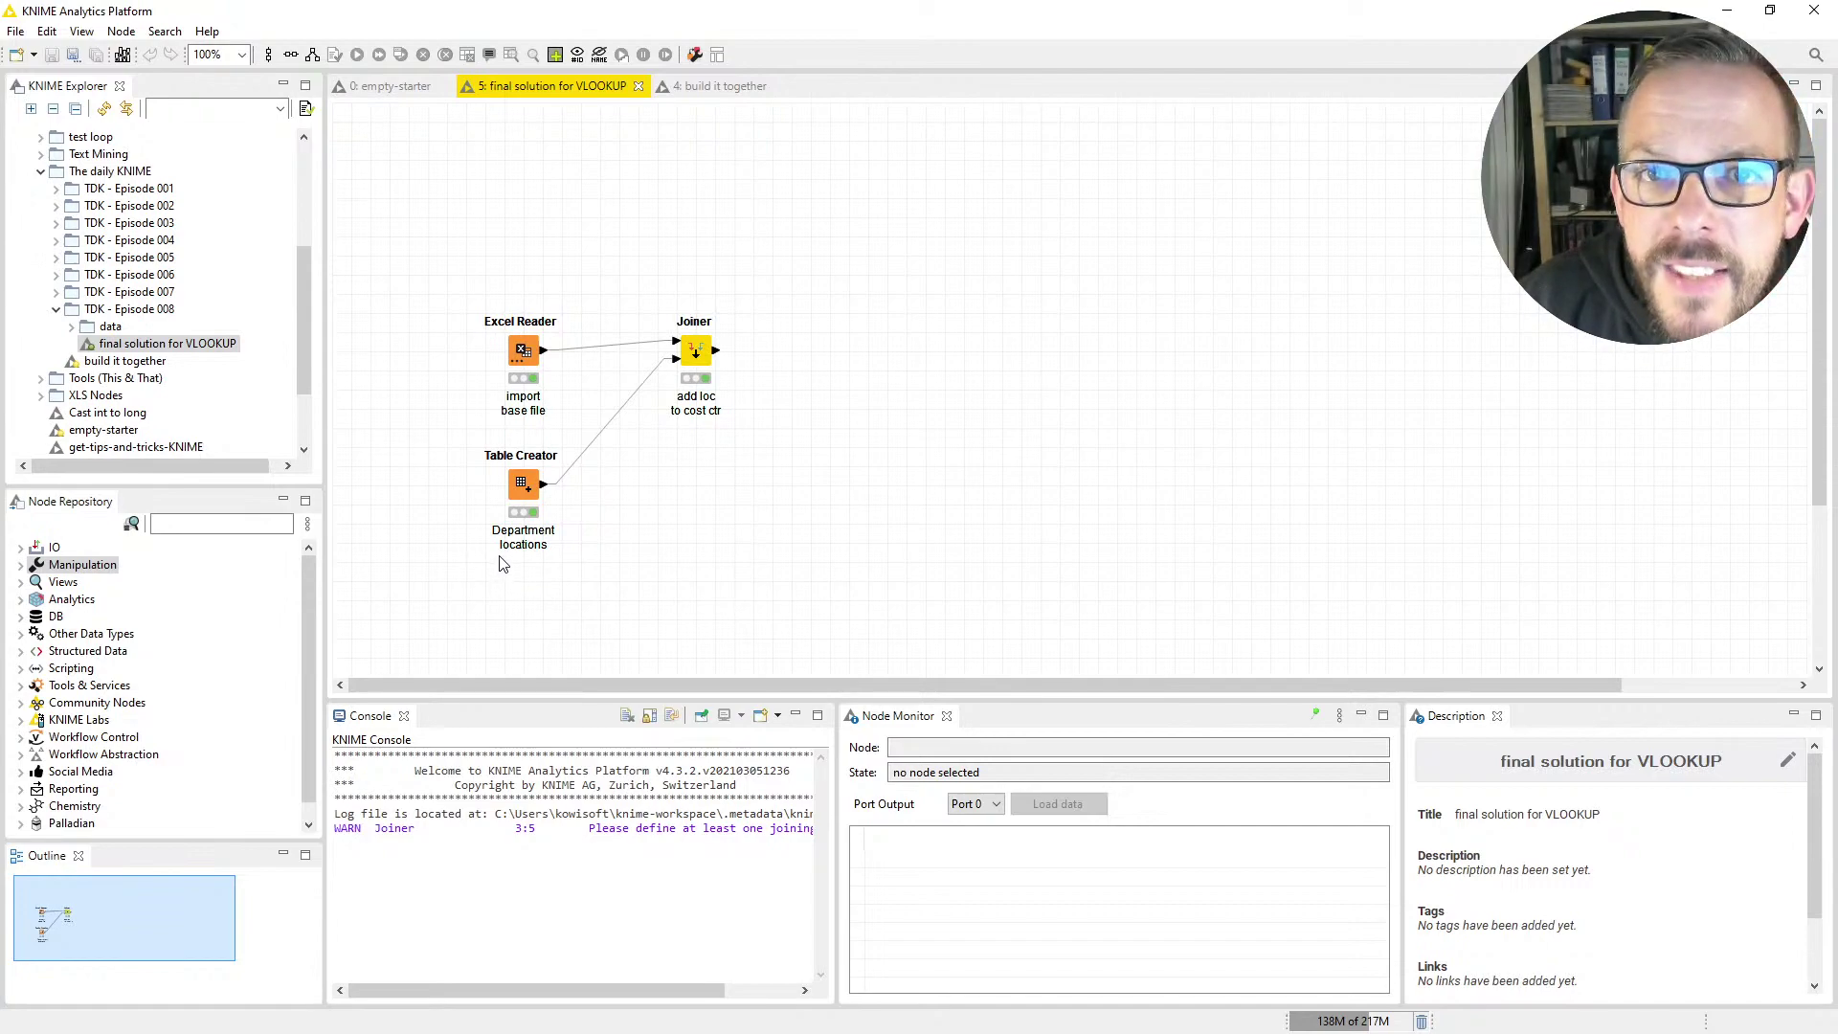
pyautogui.doubleClick(524, 486)
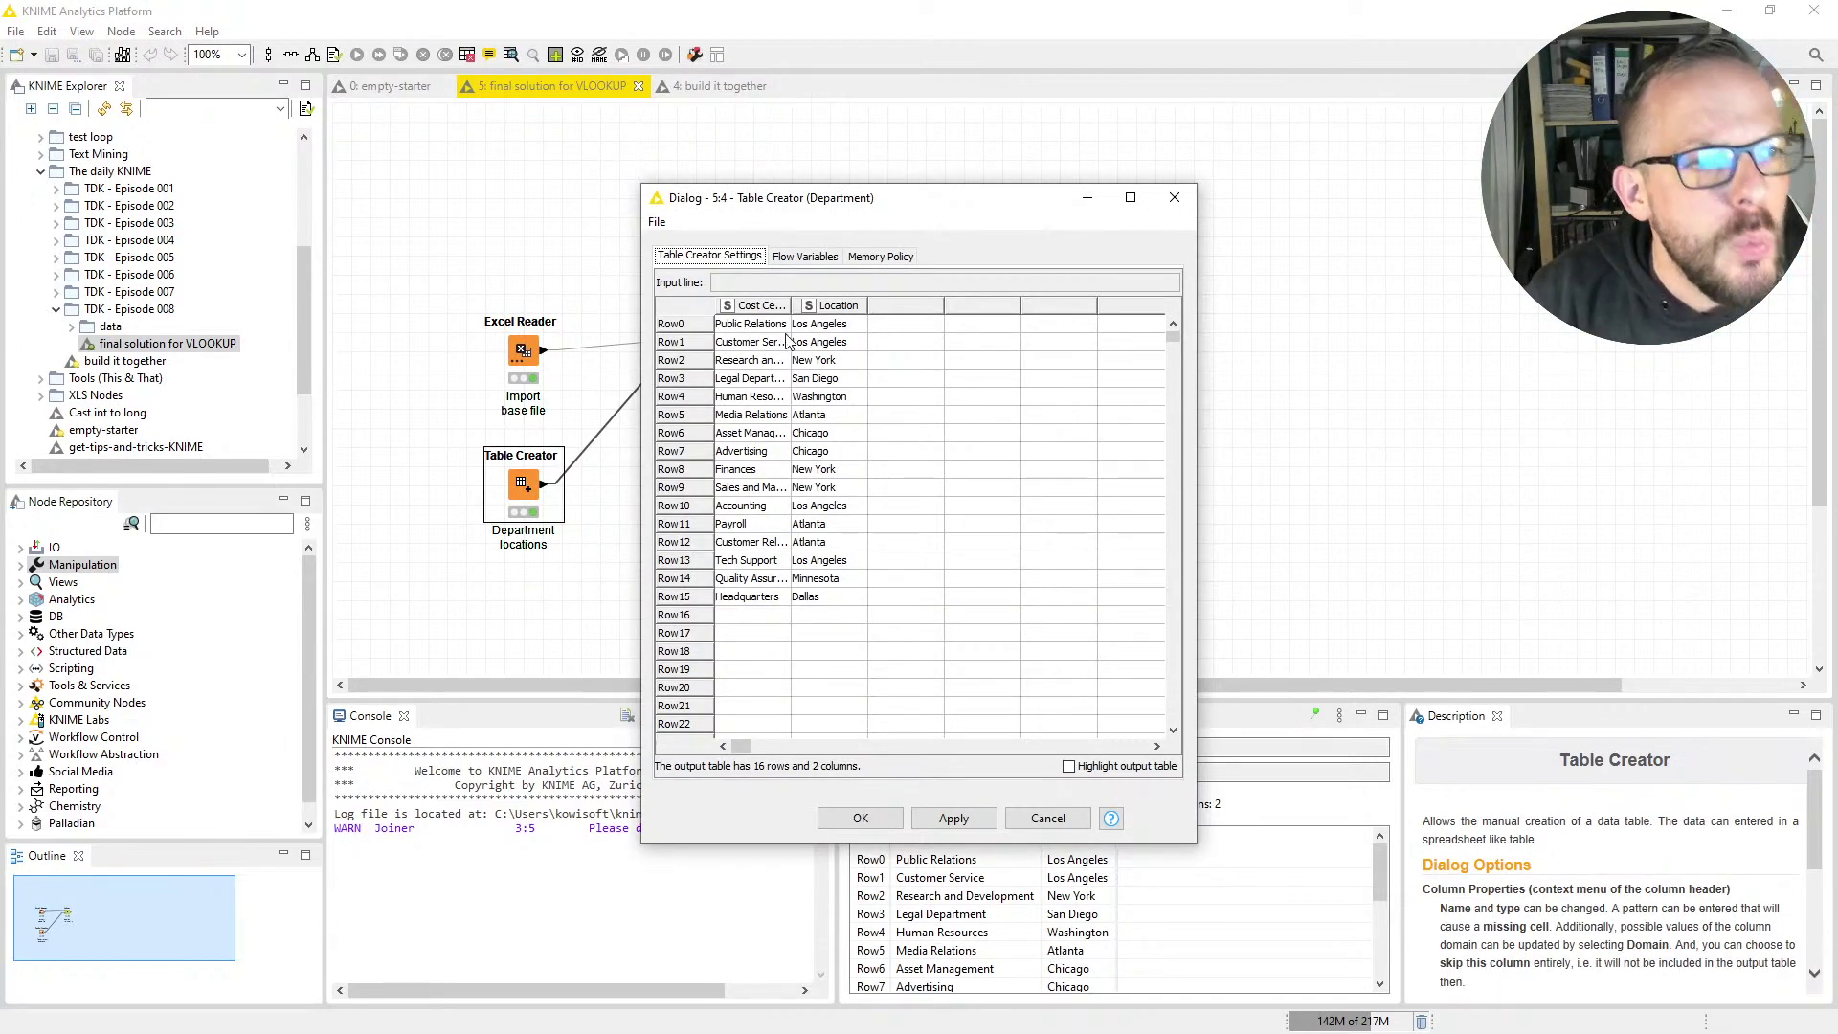
pyautogui.click(783, 306)
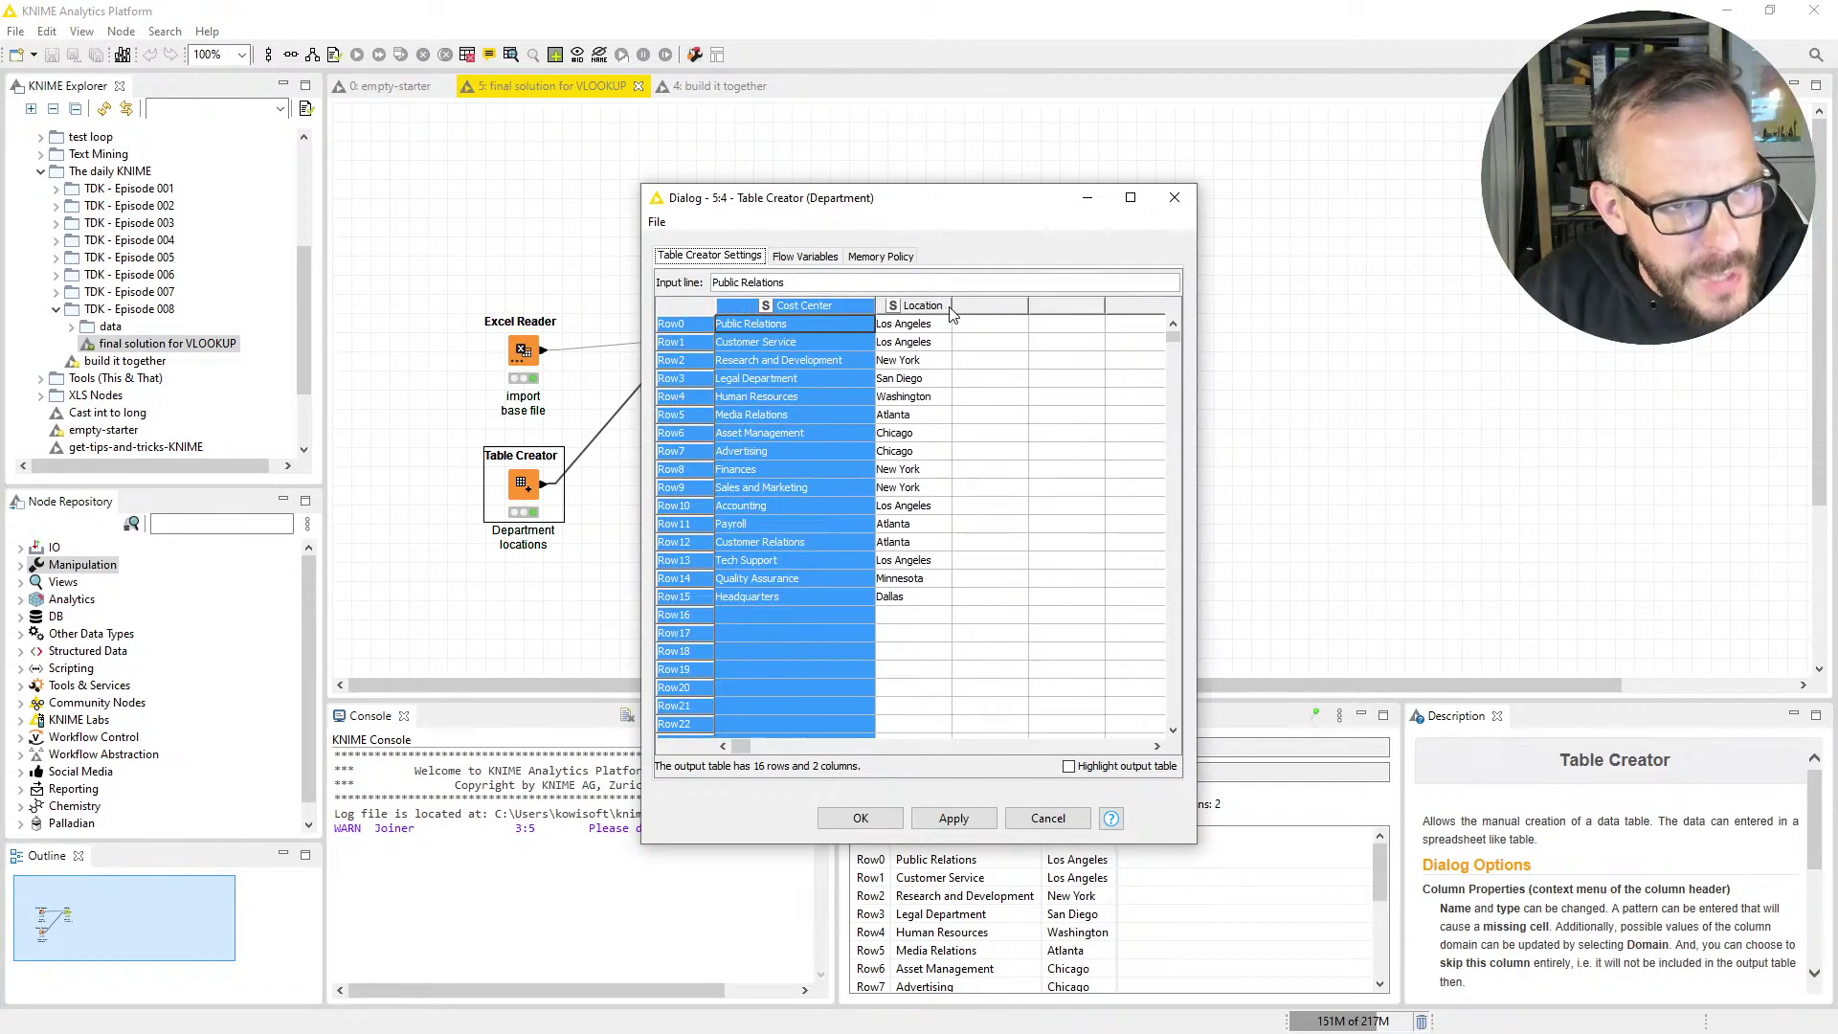
pyautogui.moveTo(952, 314); pyautogui.dragTo(993, 316)
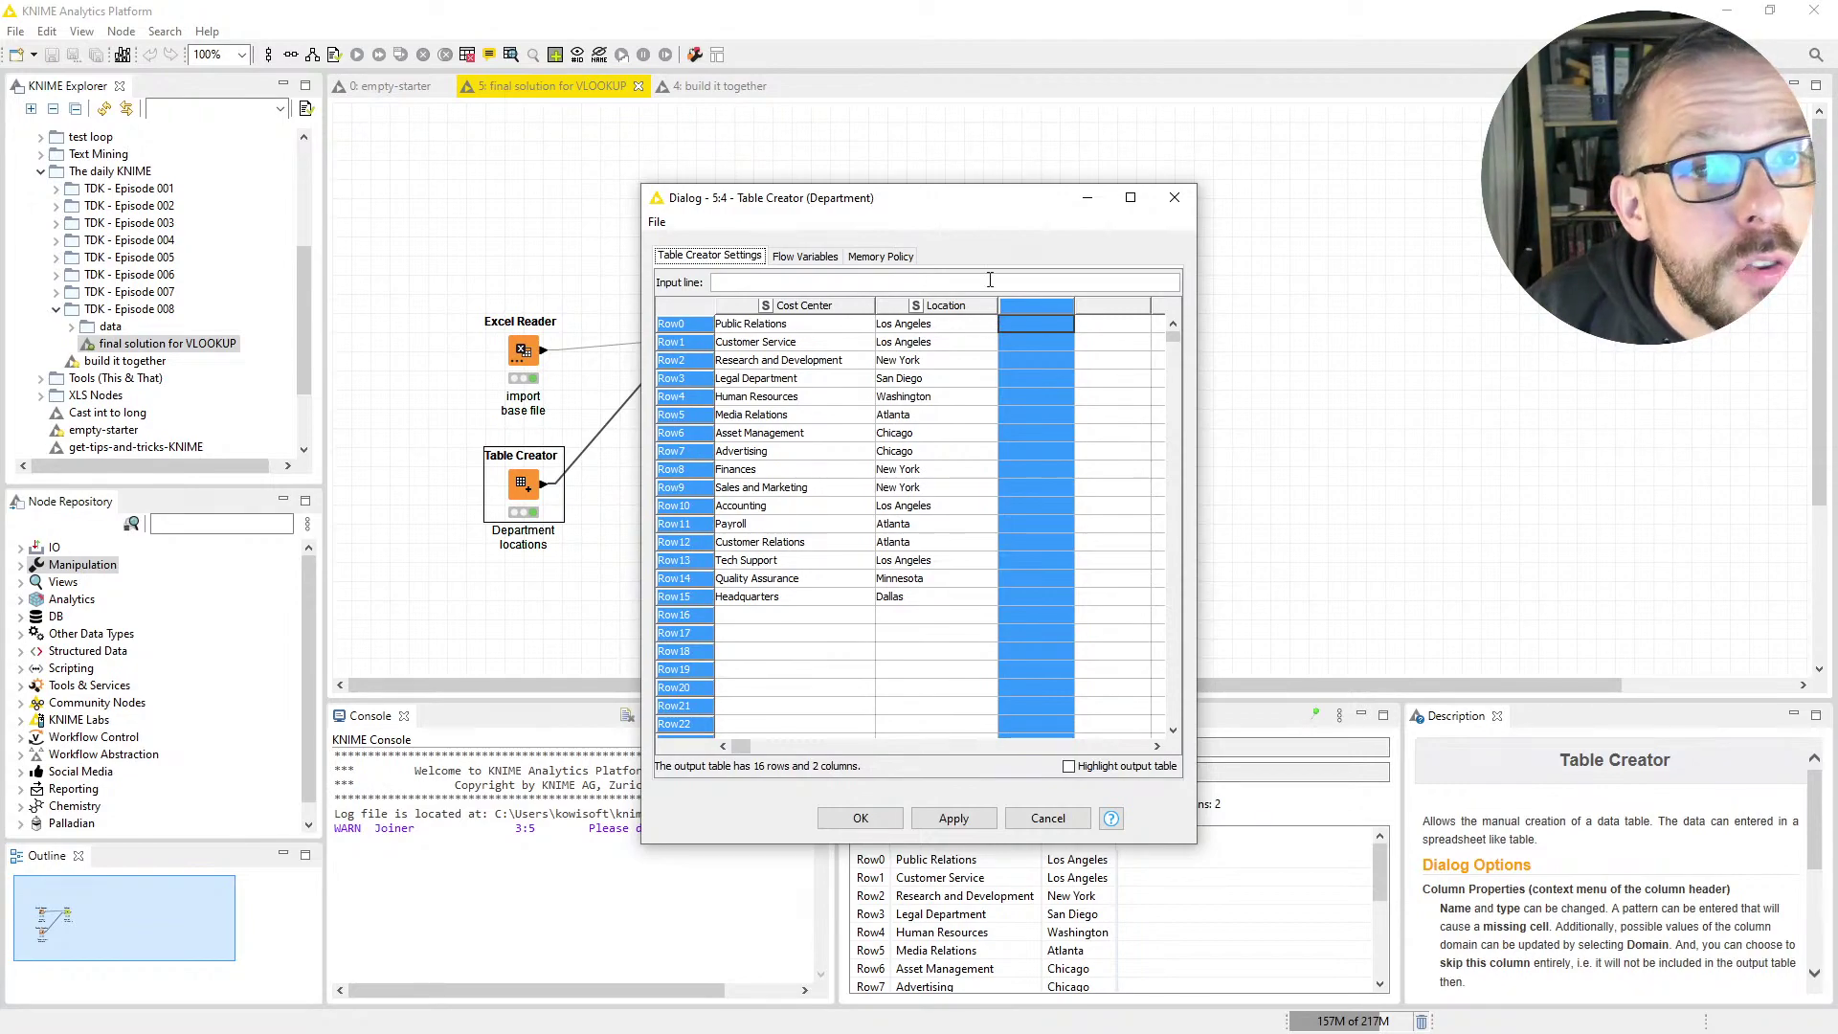
pyautogui.click(1050, 817)
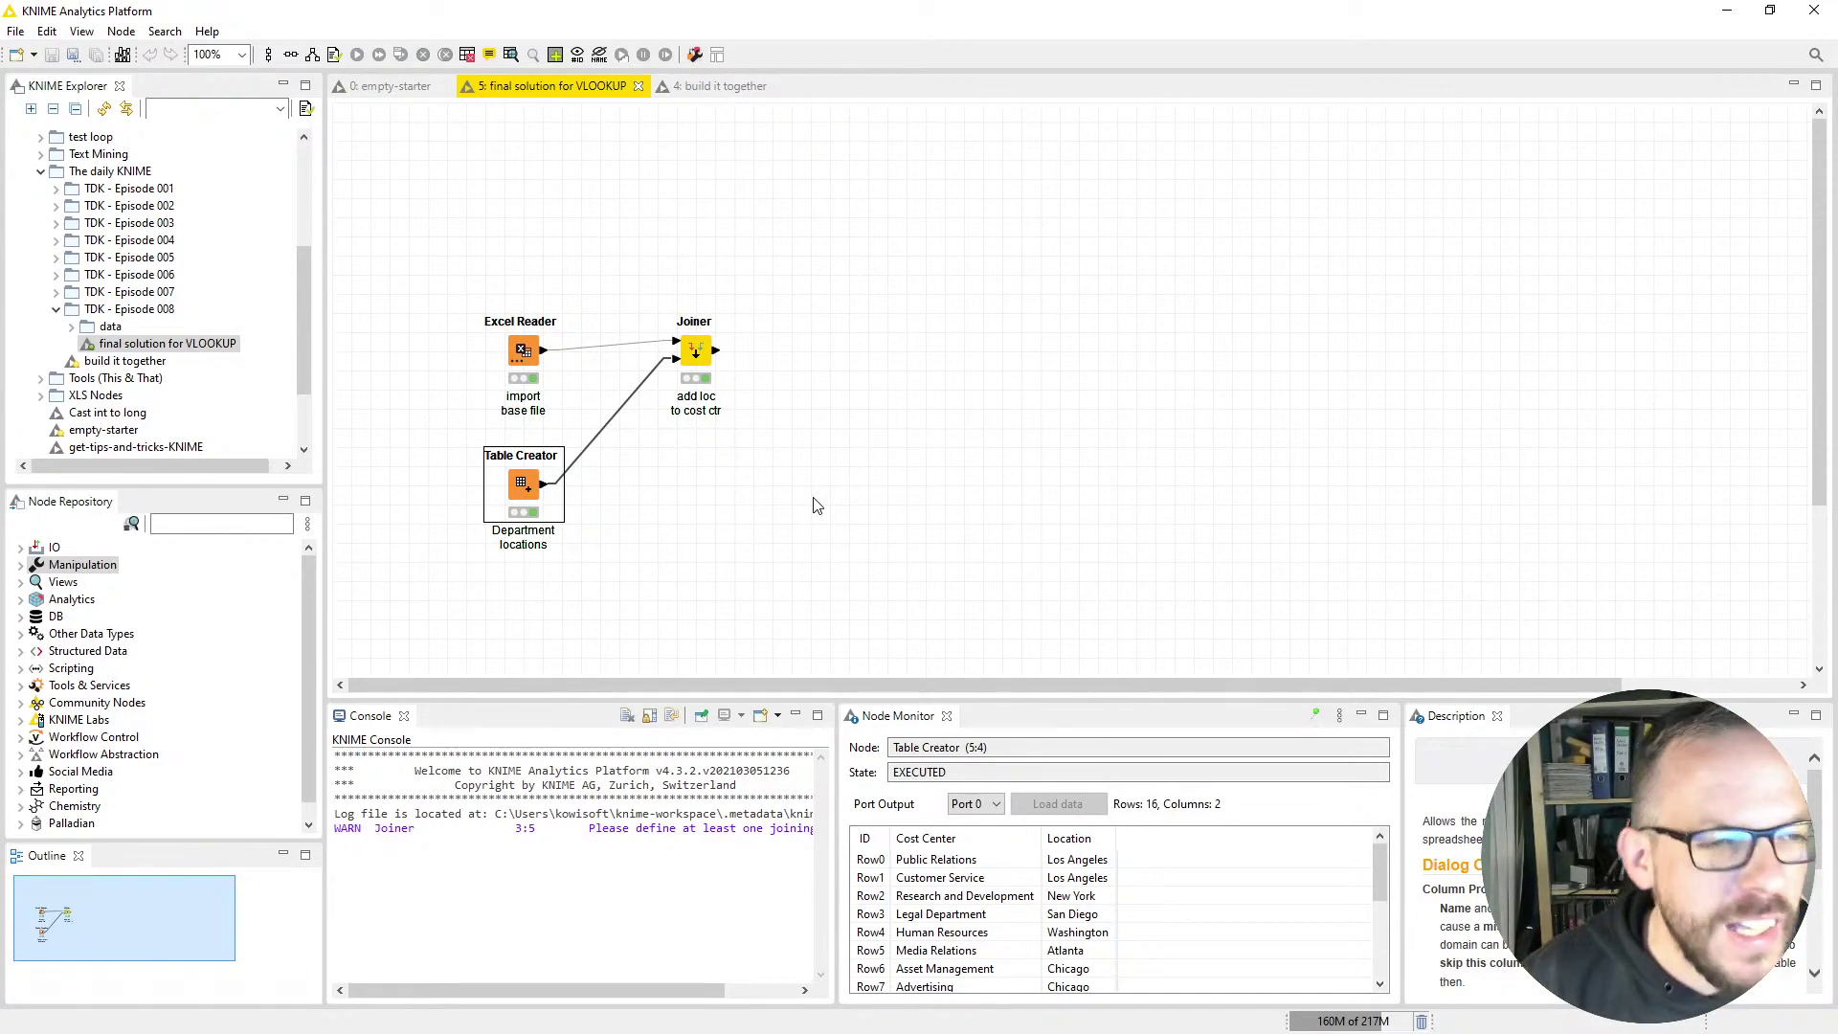
# Review the Table Creator's configuration and its node label in the build it together workflow without changing them
pyautogui.click(743, 85)
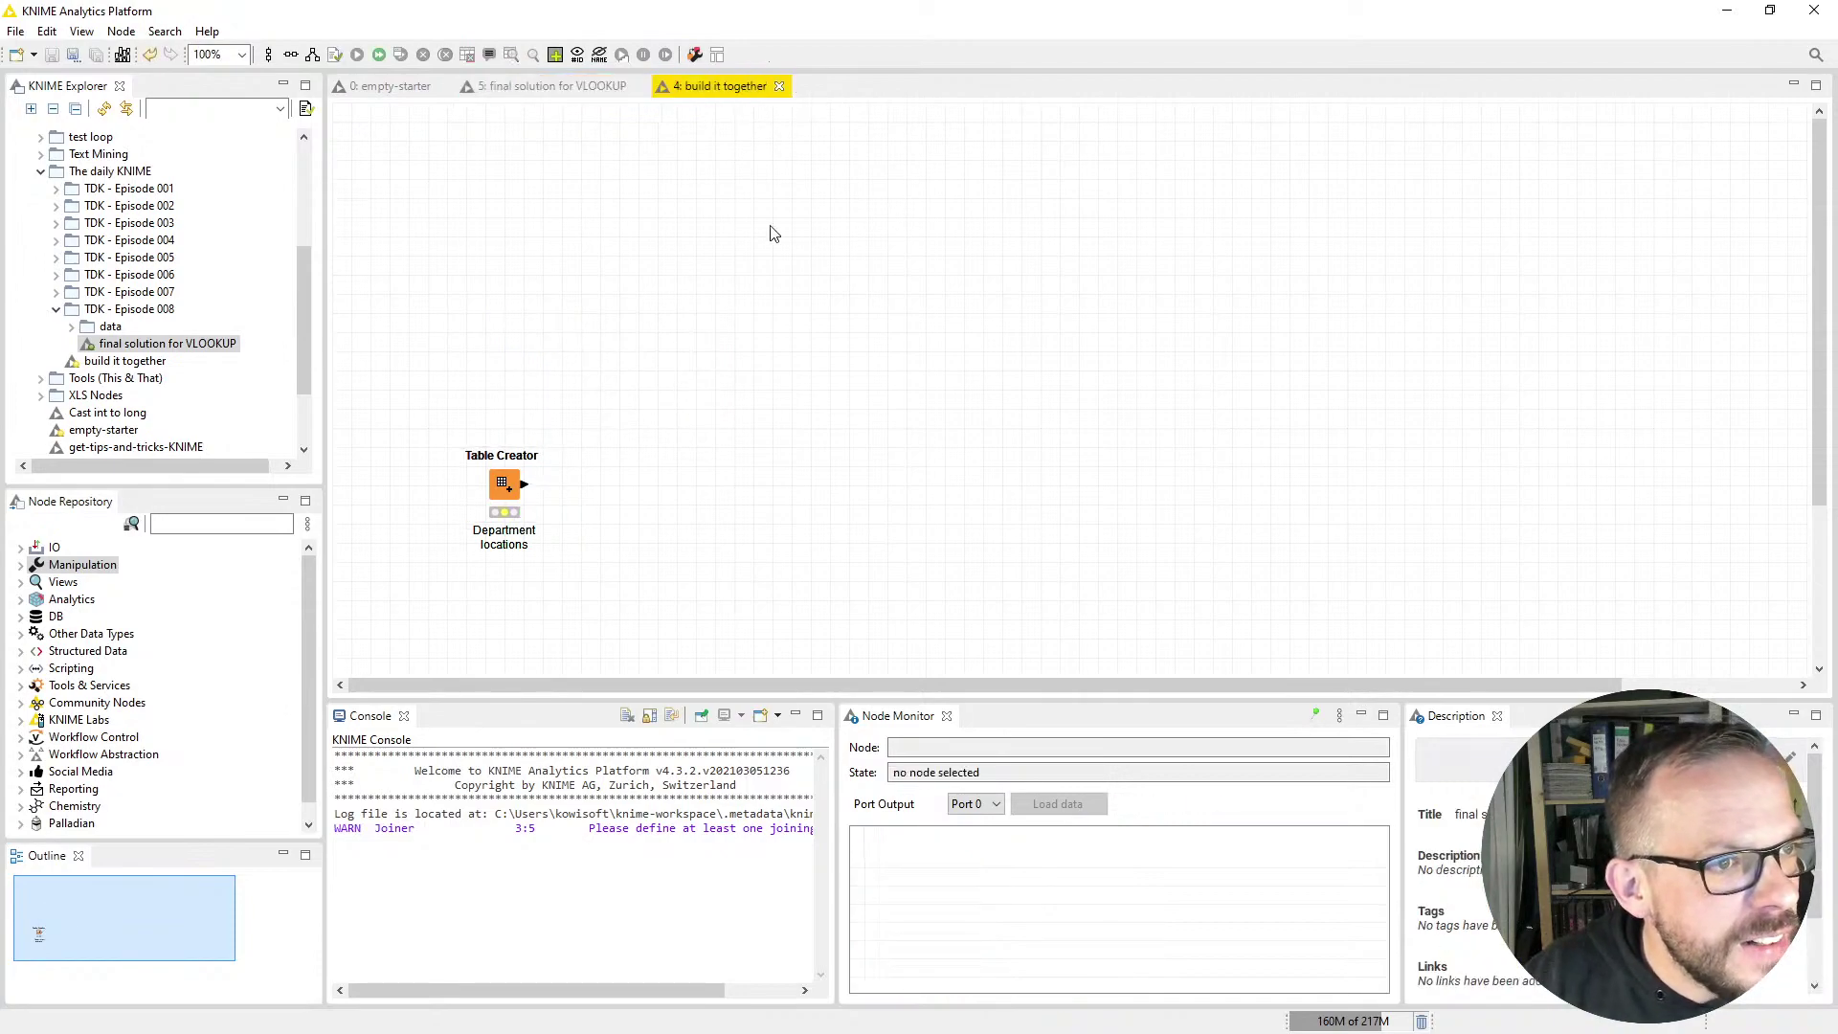
pyautogui.click(510, 494)
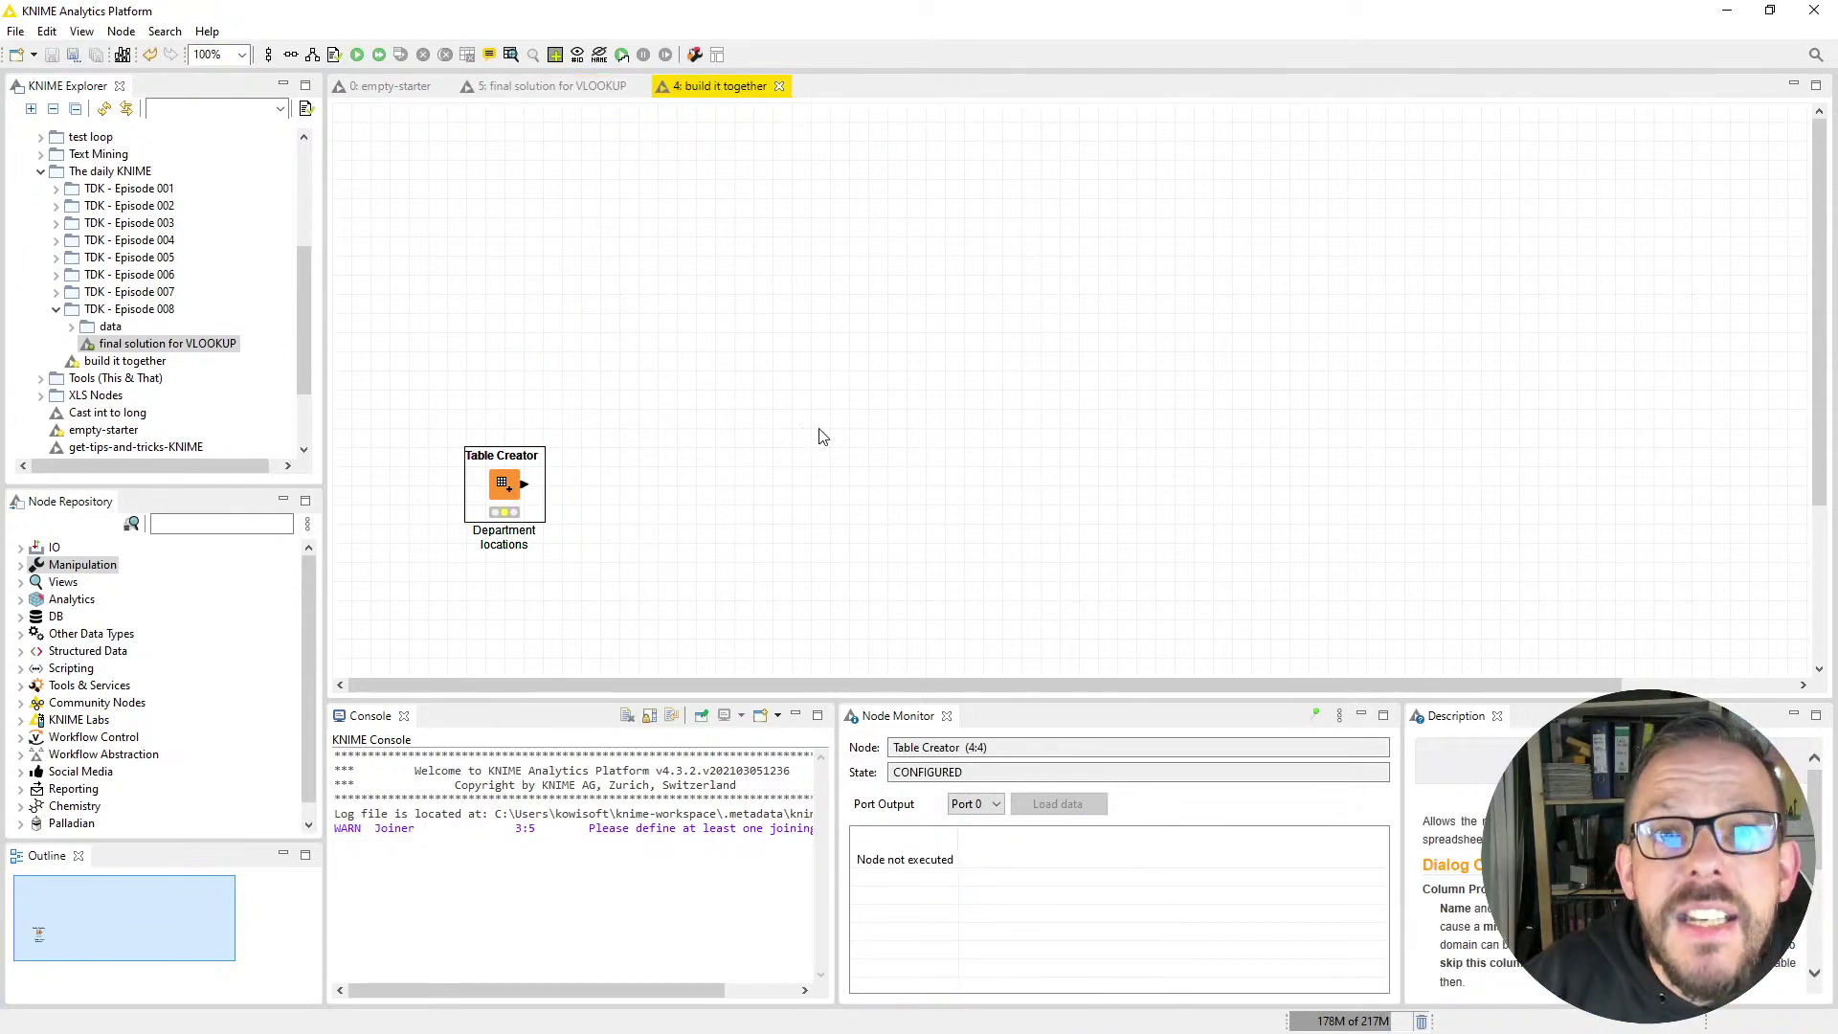
pyautogui.doubleClick(501, 488)
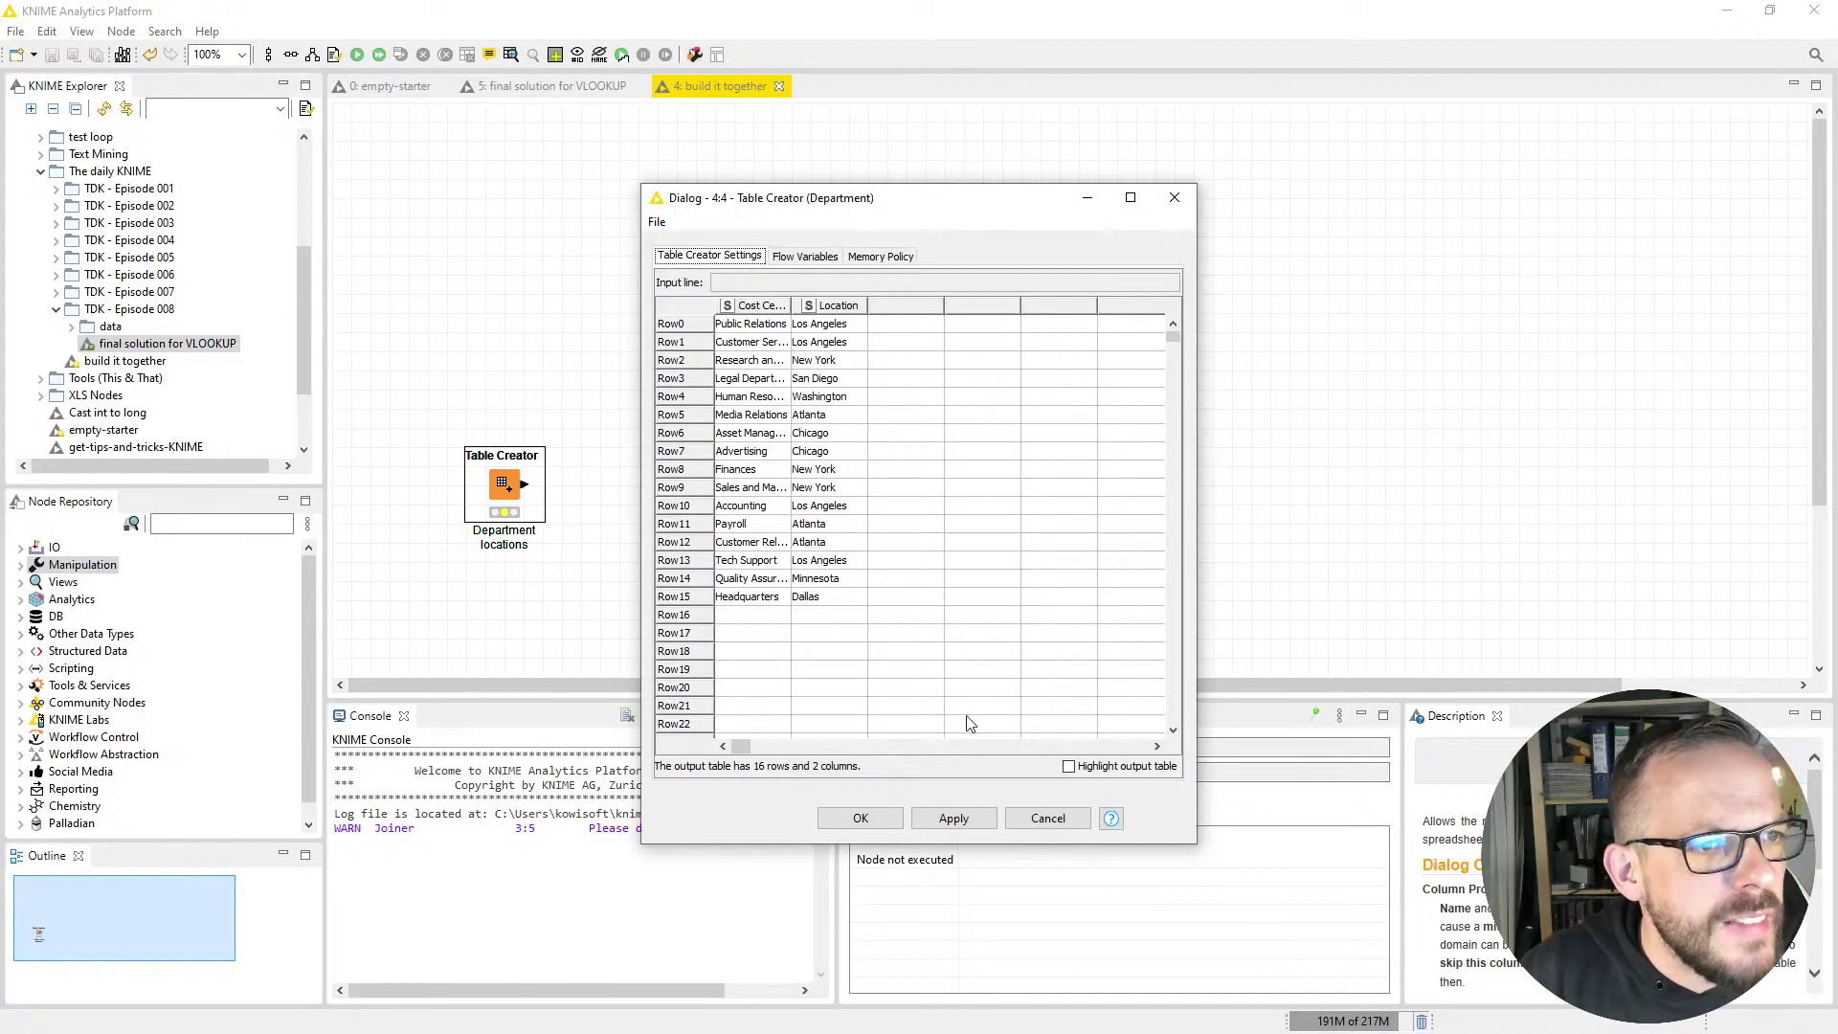
pyautogui.click(1049, 818)
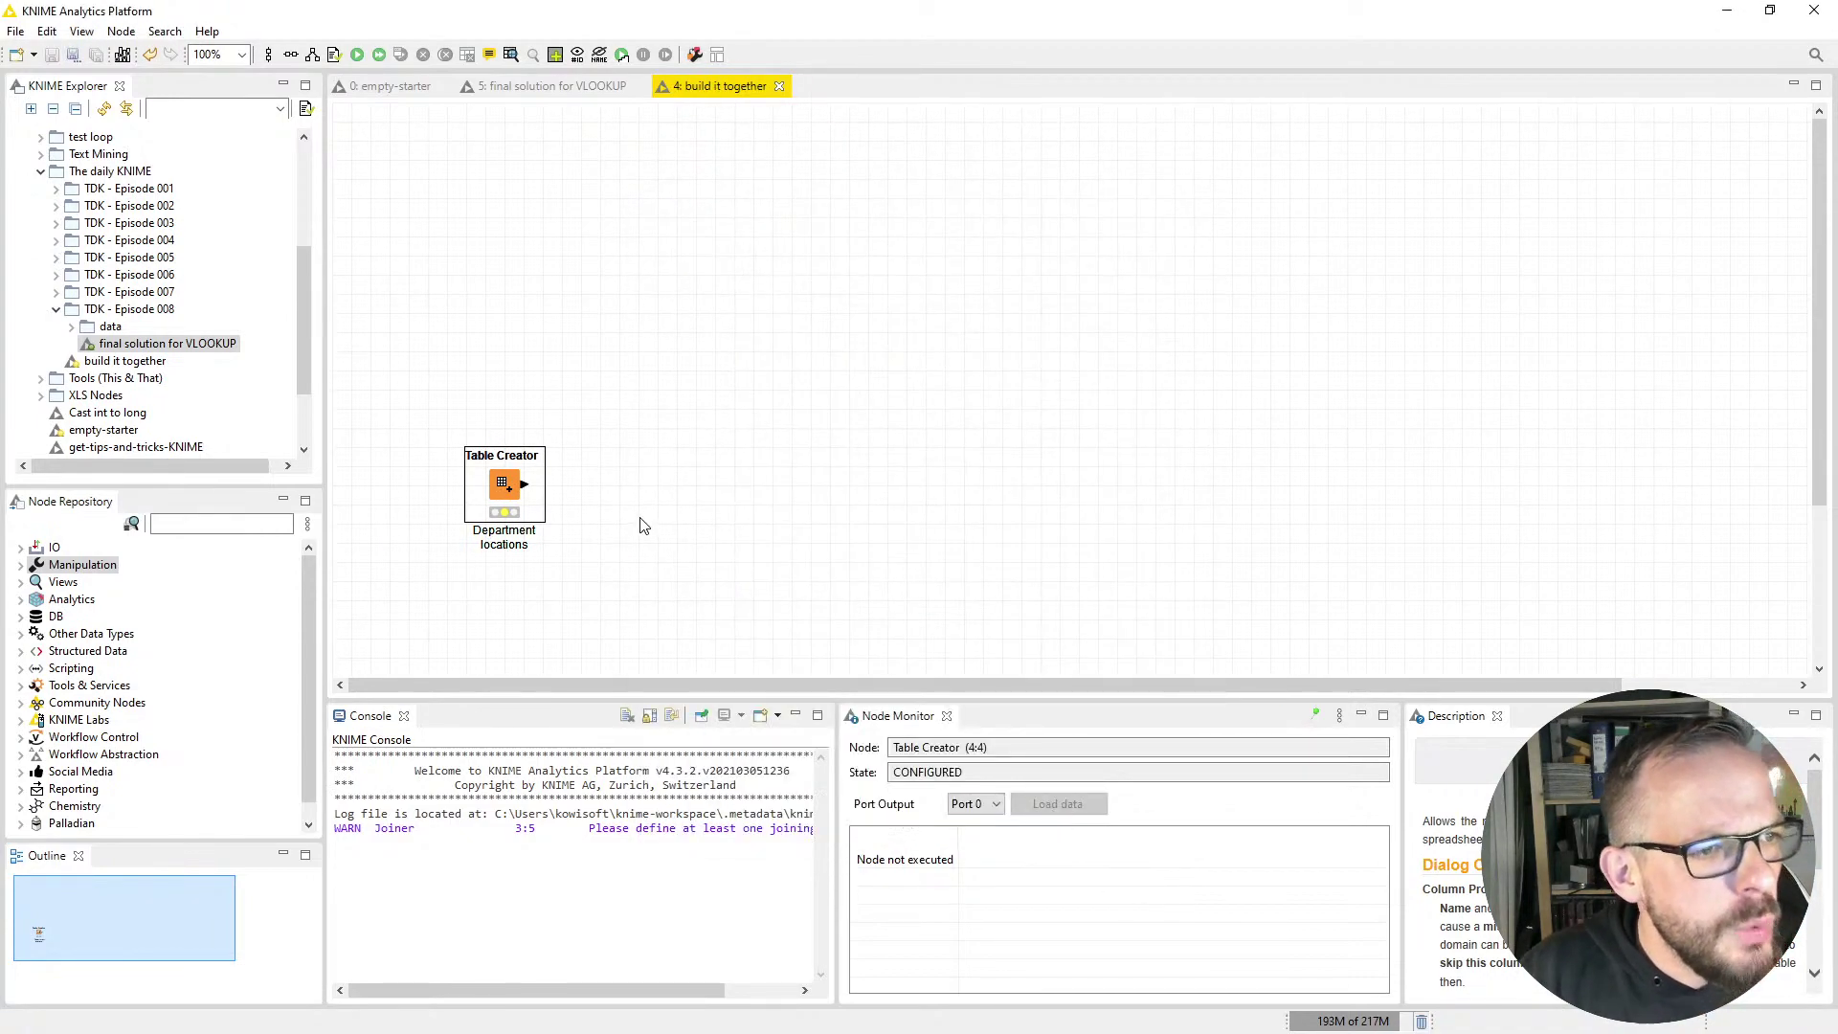
pyautogui.press('F2')
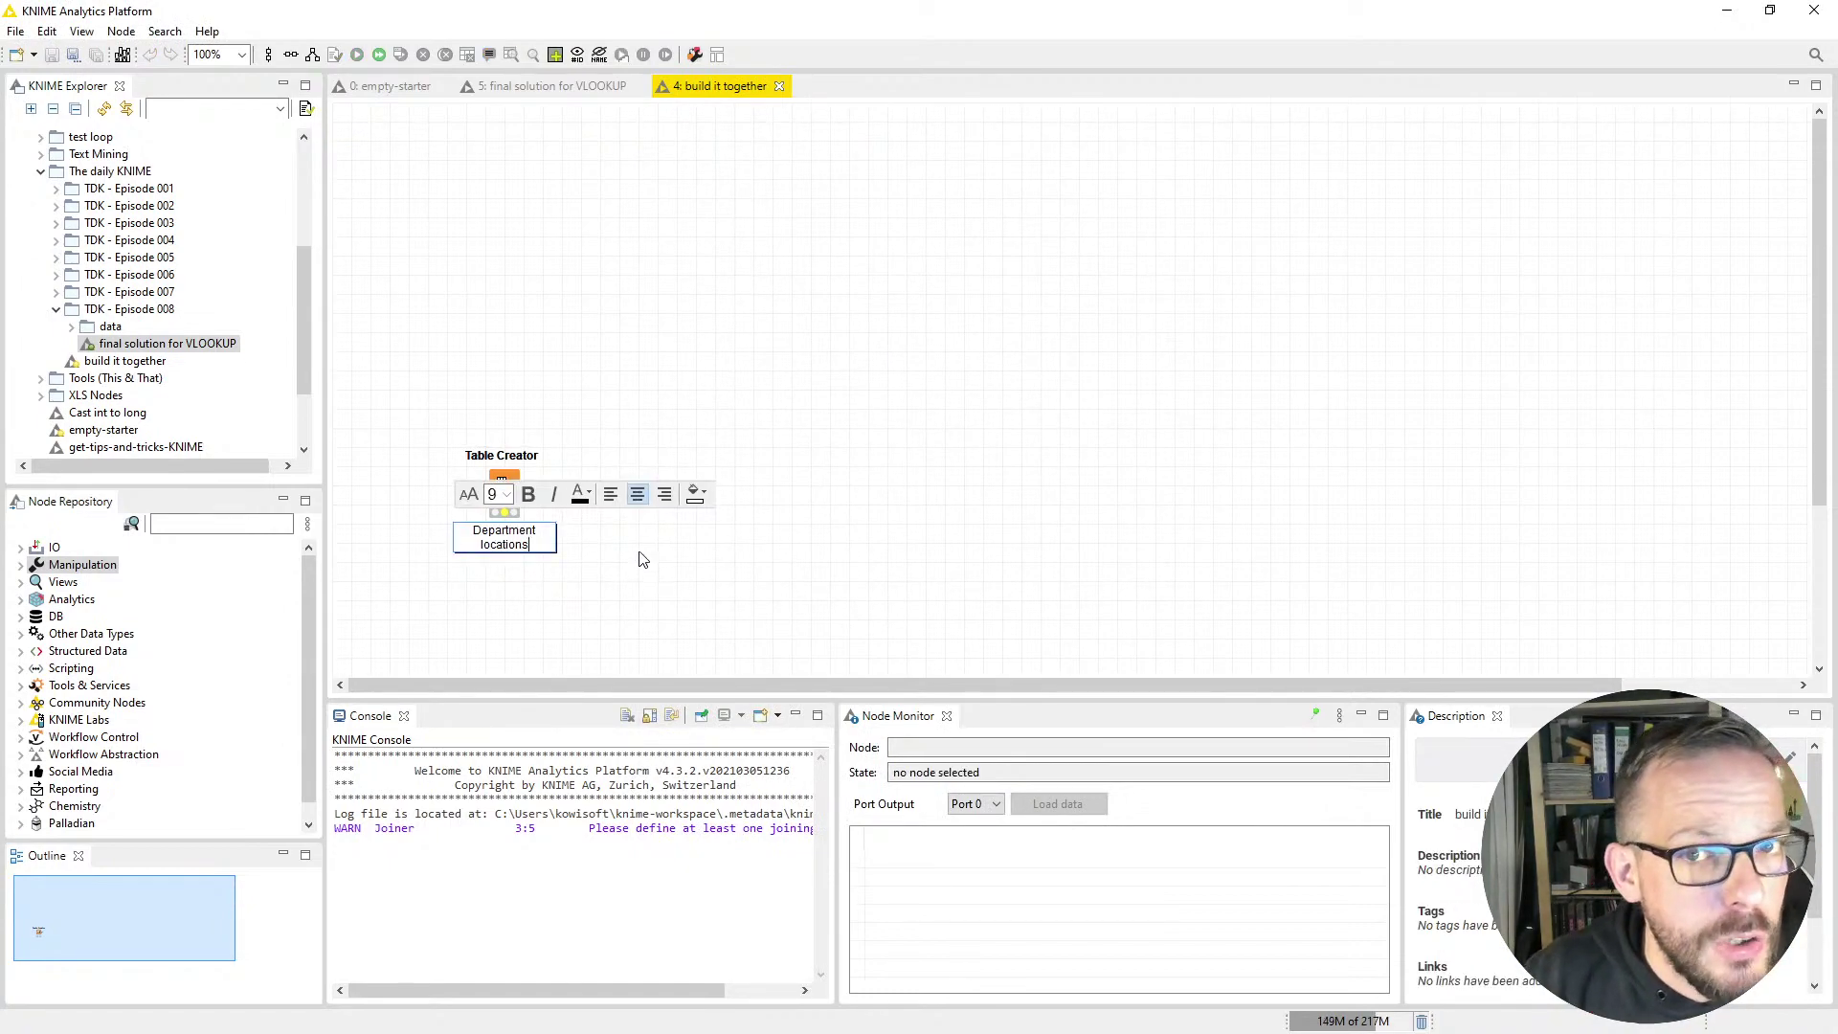
pyautogui.click(627, 582)
# Execute the Table Creator node and inspect its manually created table with the Cost Center column widened
pyautogui.click(508, 494)
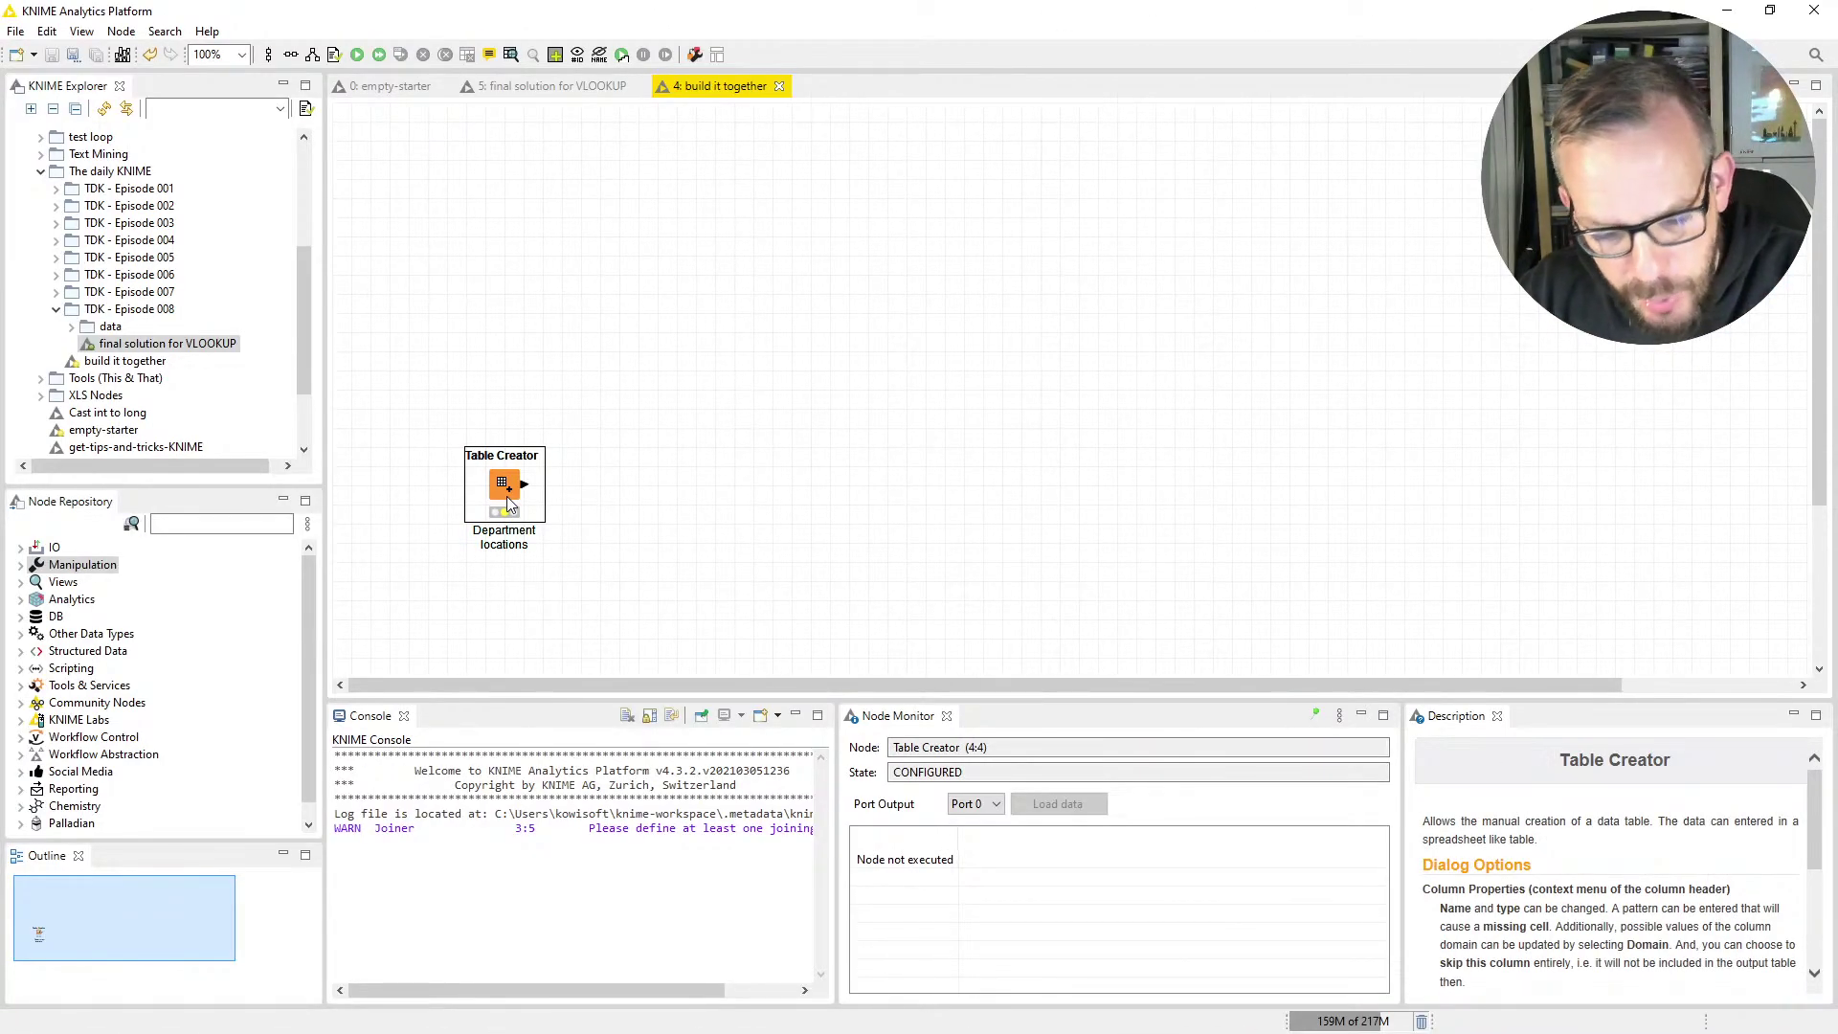
pyautogui.press('F7')
pyautogui.rightClick(507, 493)
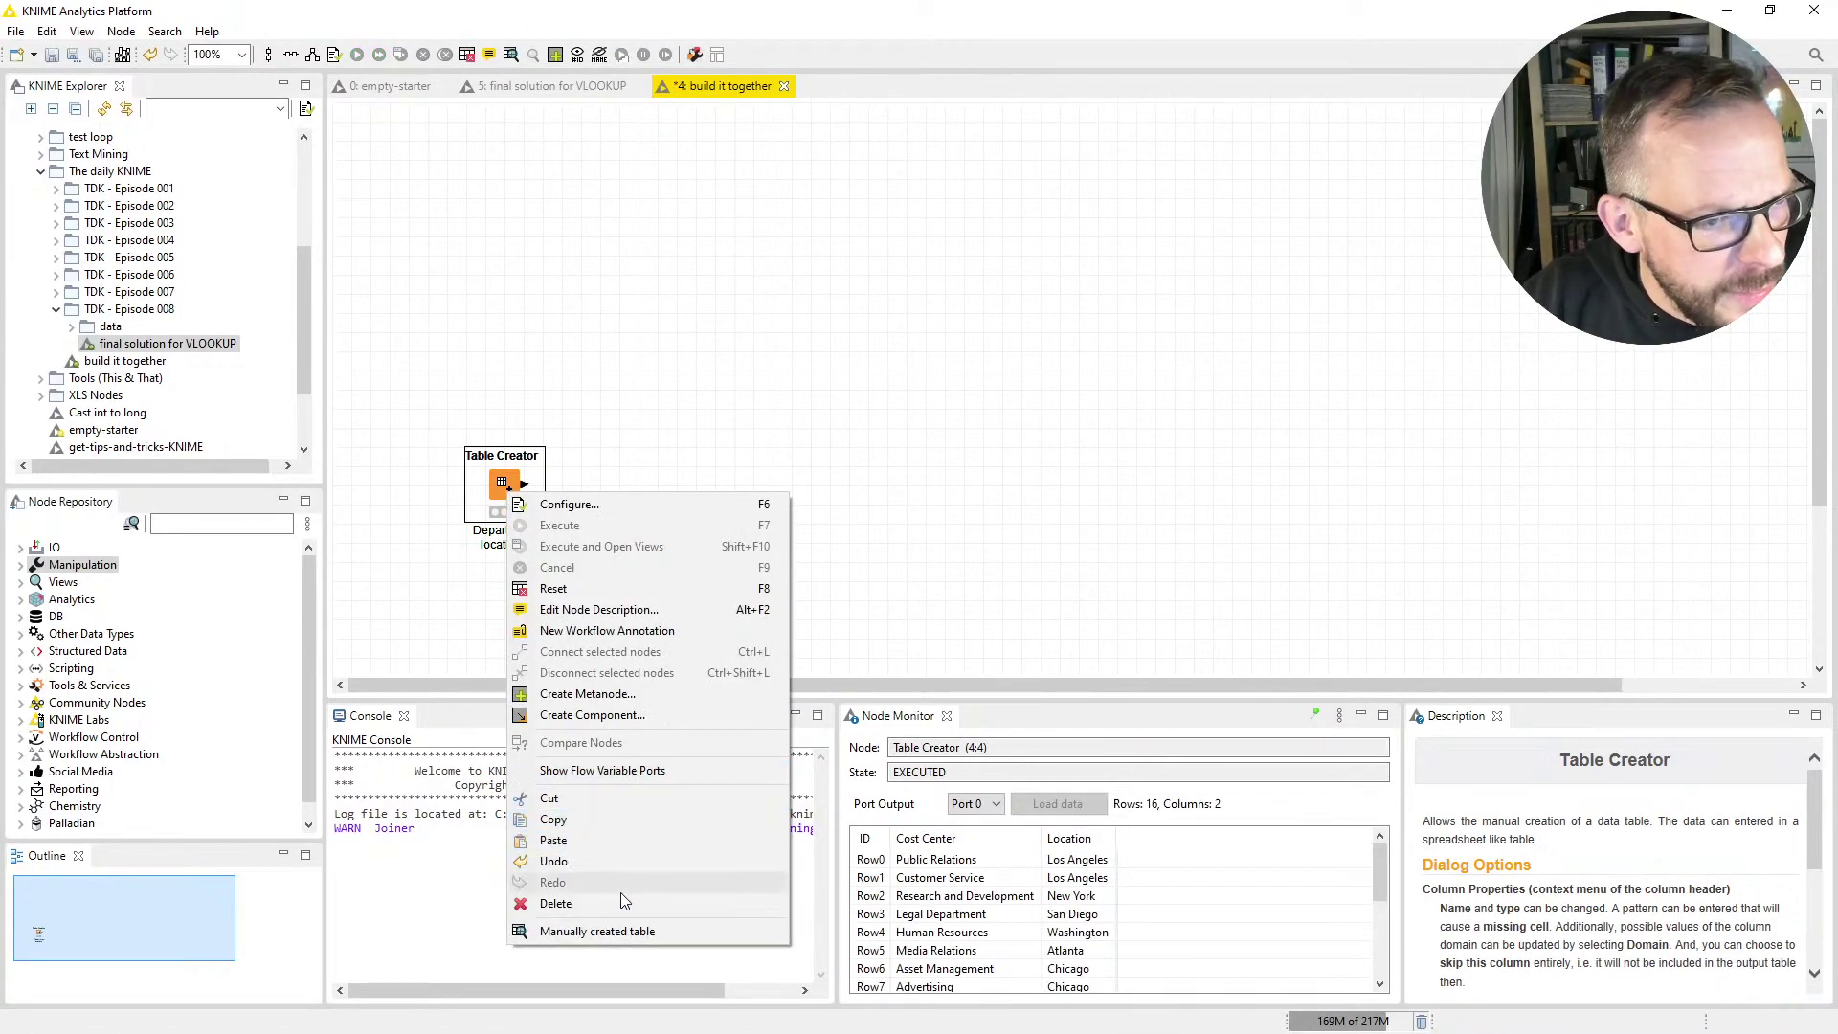
pyautogui.click(622, 931)
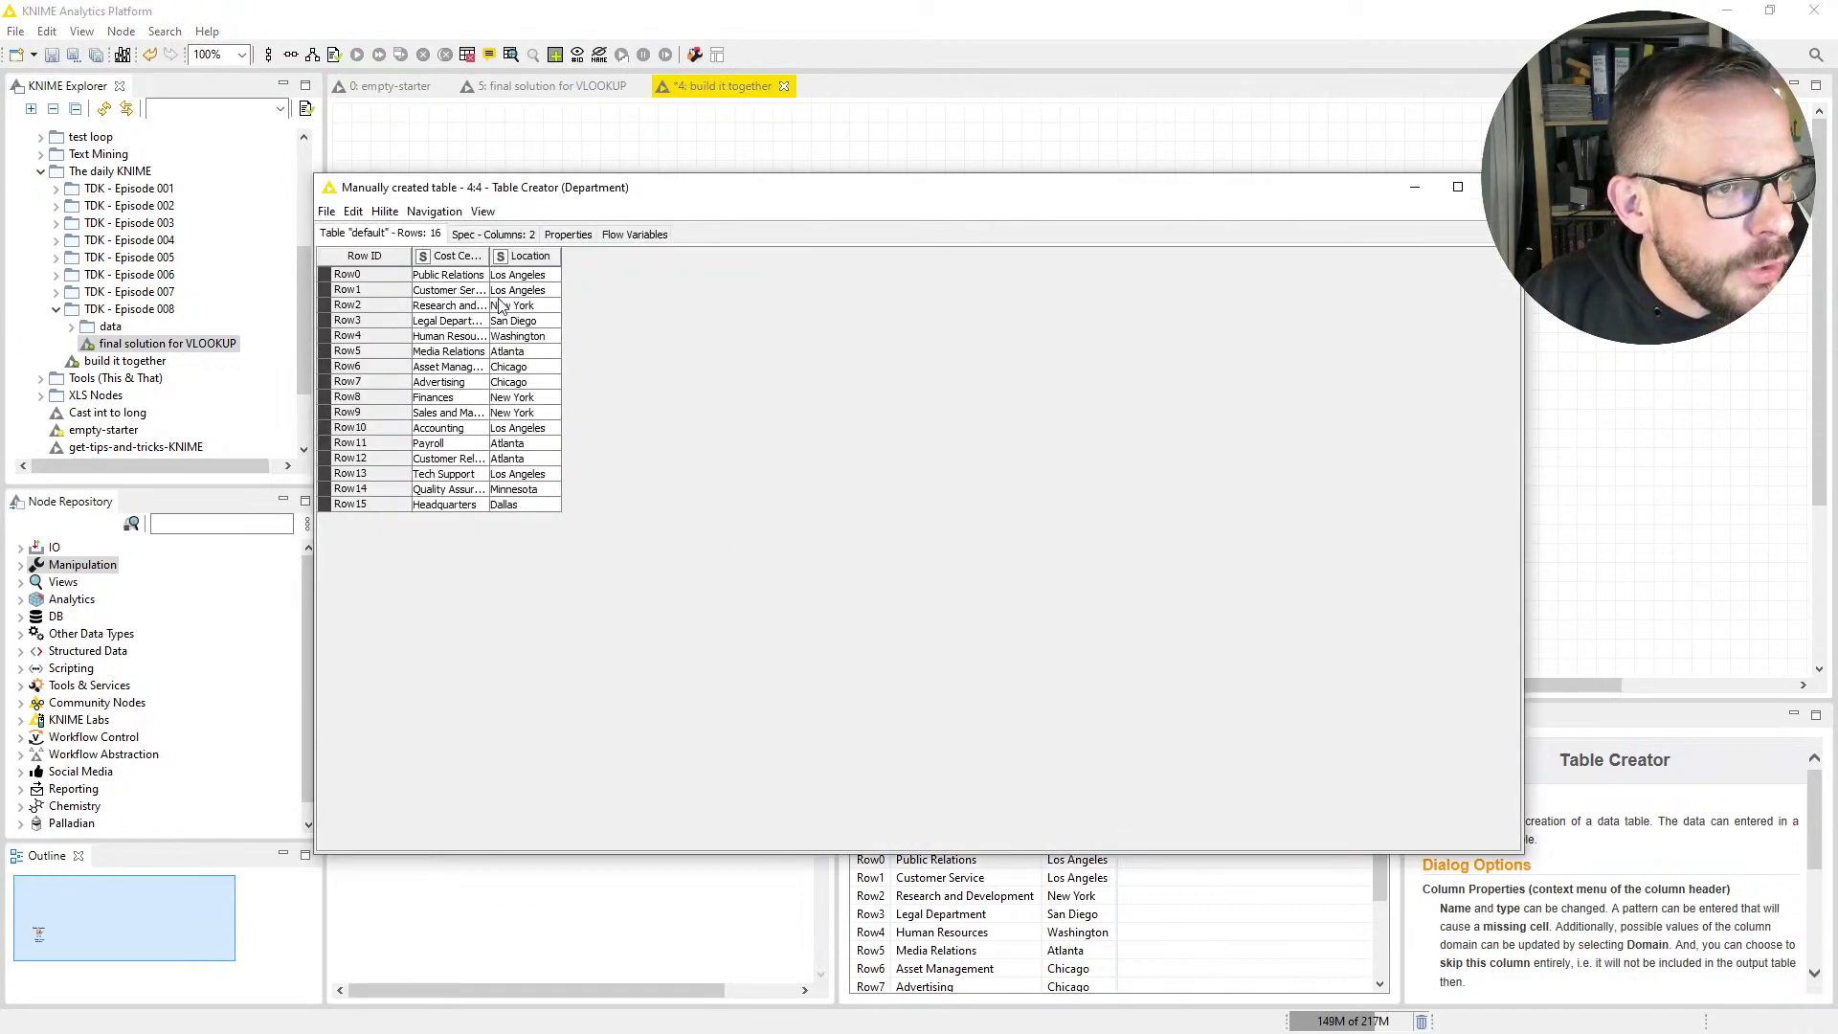
pyautogui.moveTo(491, 256); pyautogui.dragTo(651, 256)
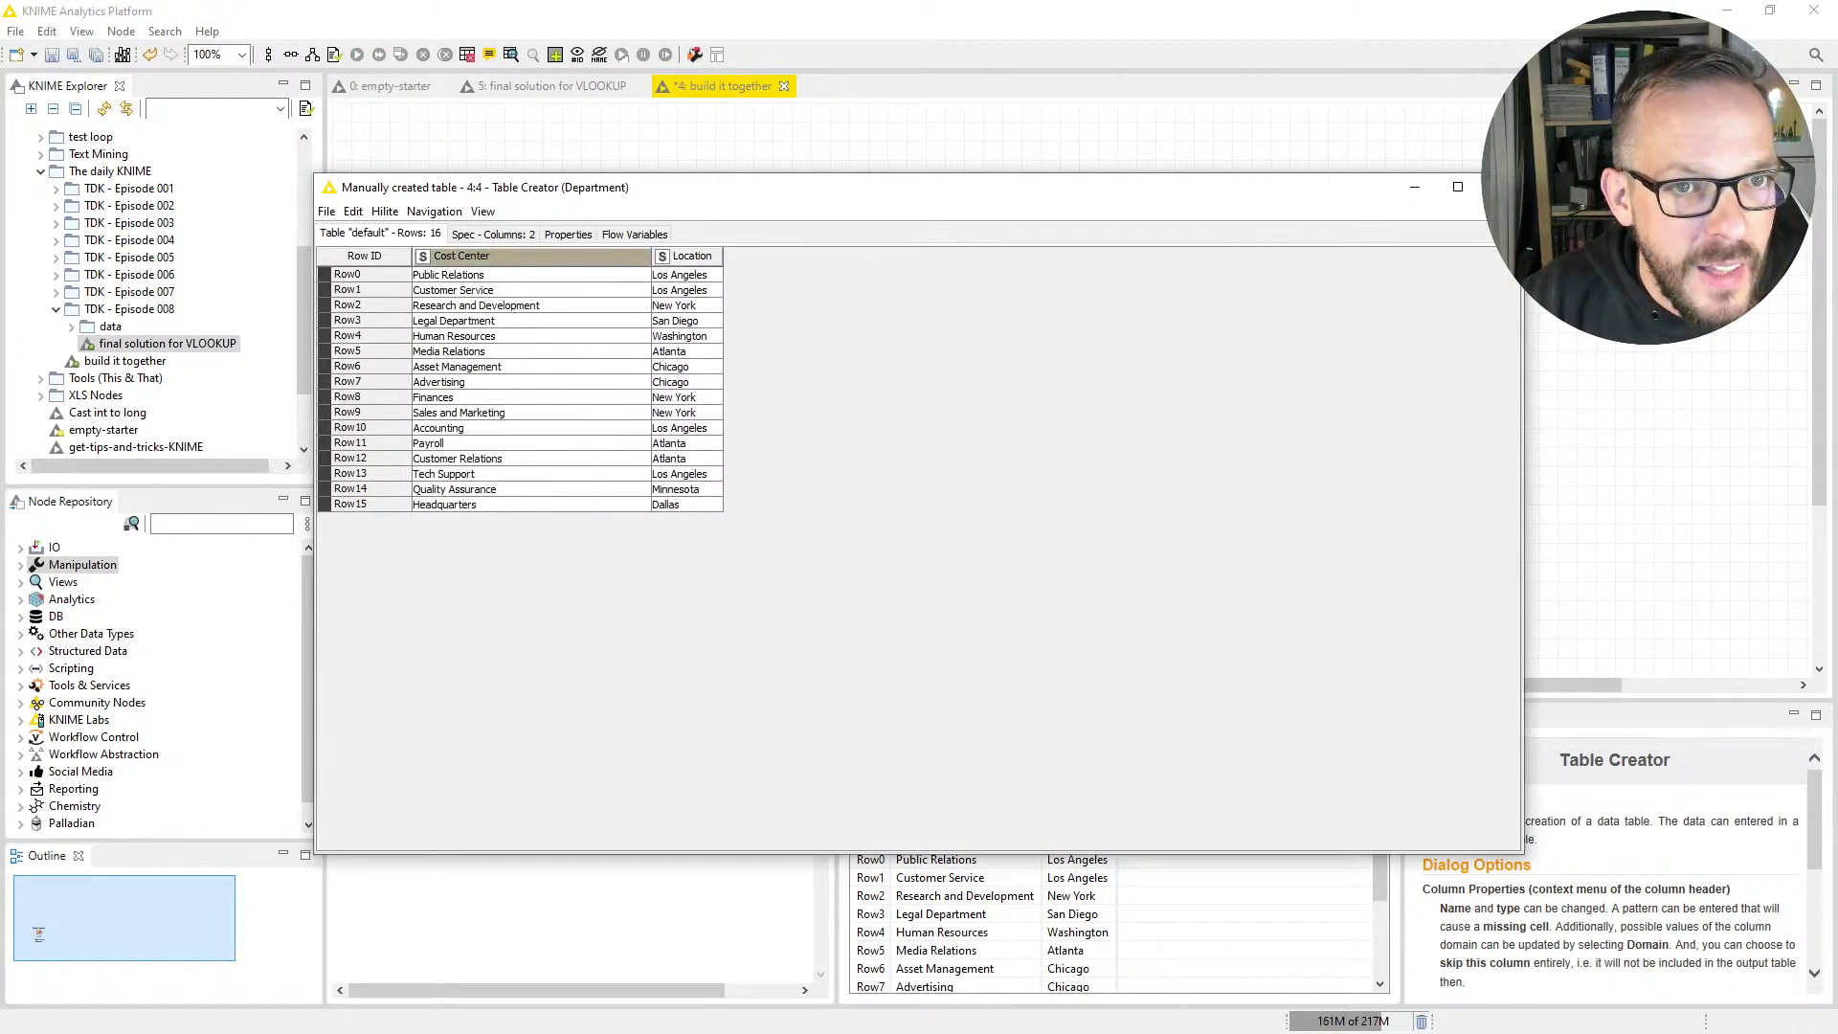
pyautogui.click(1500, 187)
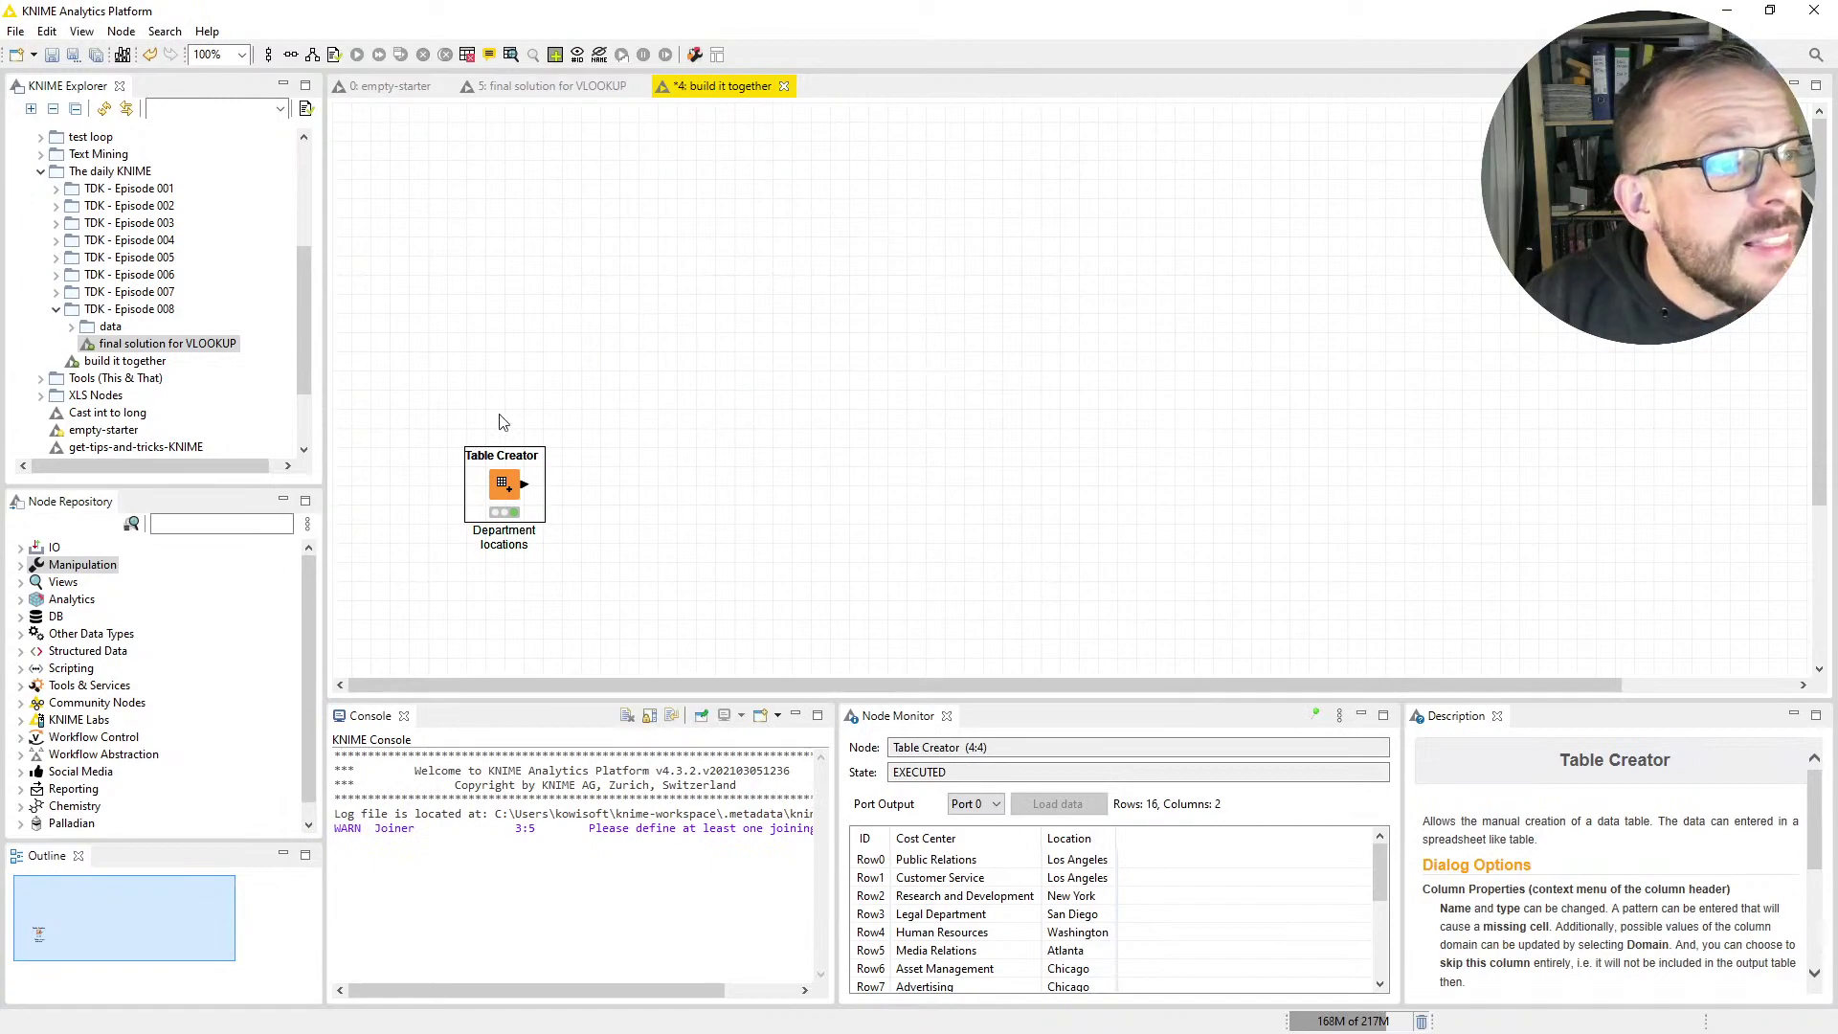
# Add an Excel Reader node from the IO Read category above the Table Creator and align the two nodes vertically
pyautogui.click(202, 522)
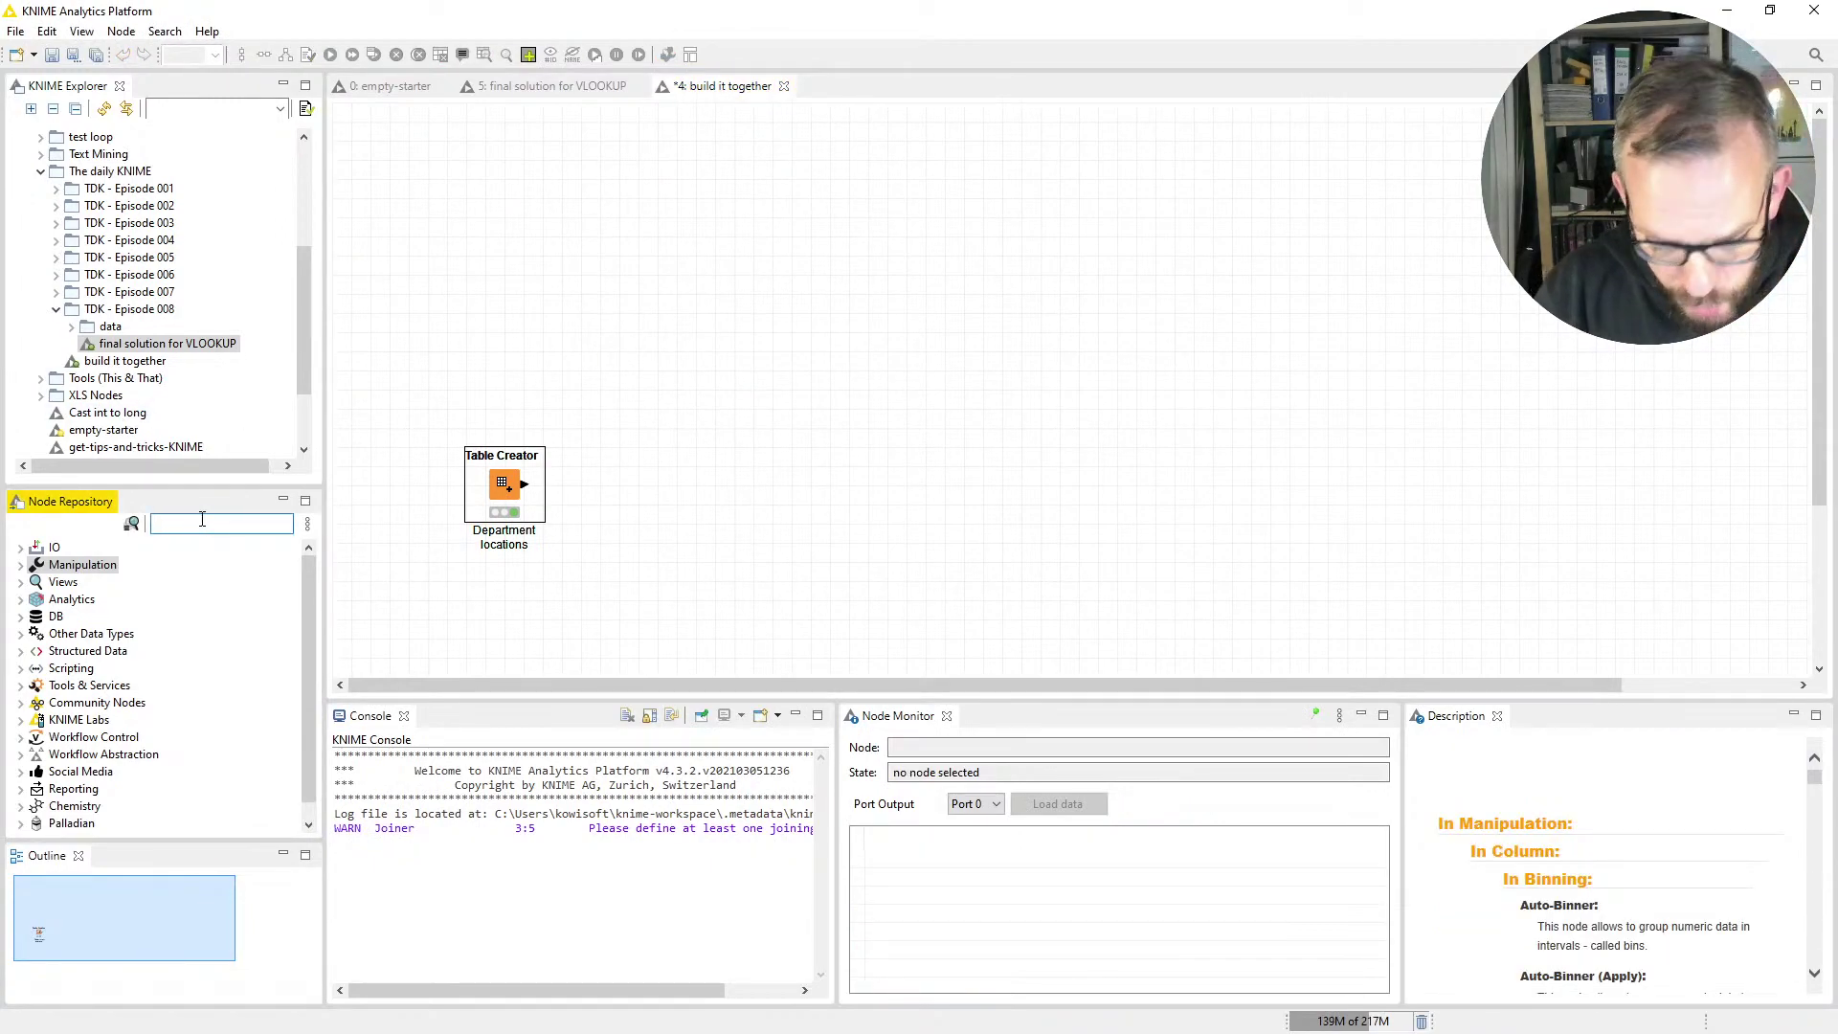
pyautogui.click(22, 549)
pyautogui.click(36, 565)
pyautogui.moveTo(110, 582); pyautogui.dragTo(534, 359)
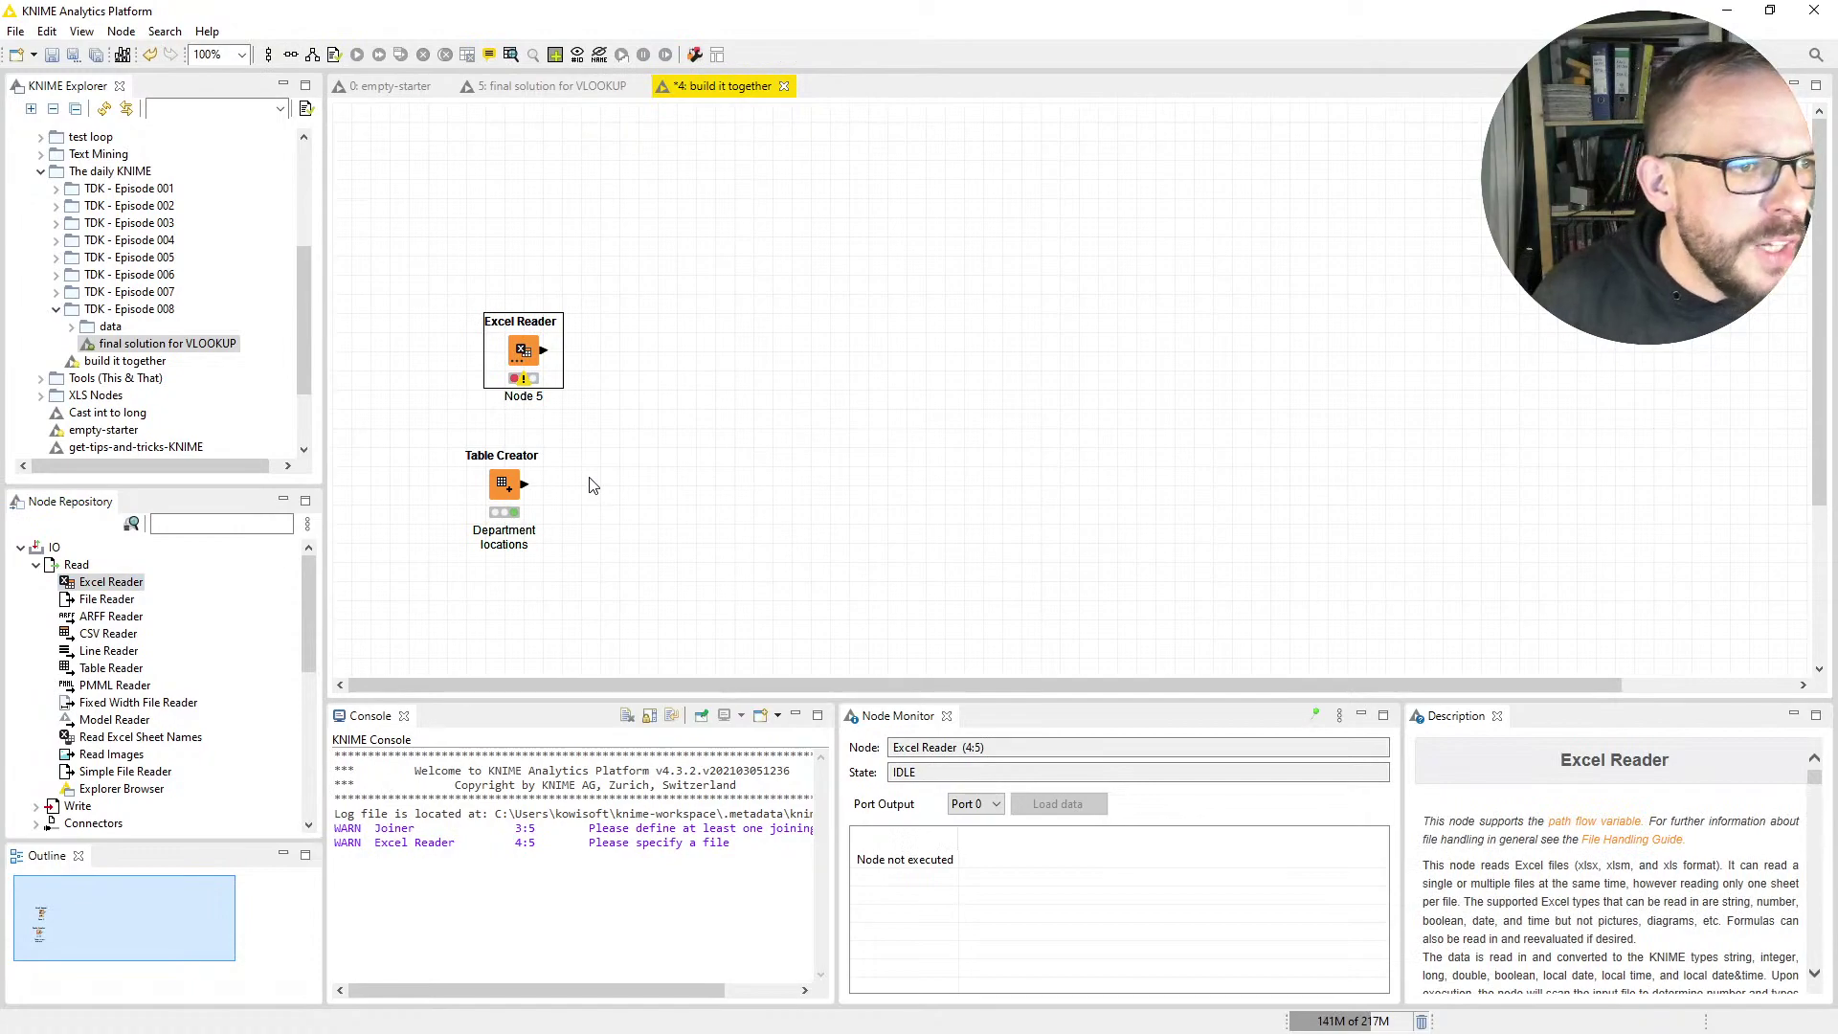
pyautogui.press('Left')
# Label the Excel Reader node "import base file" on two lines, breaking after "import"
pyautogui.press('F2')
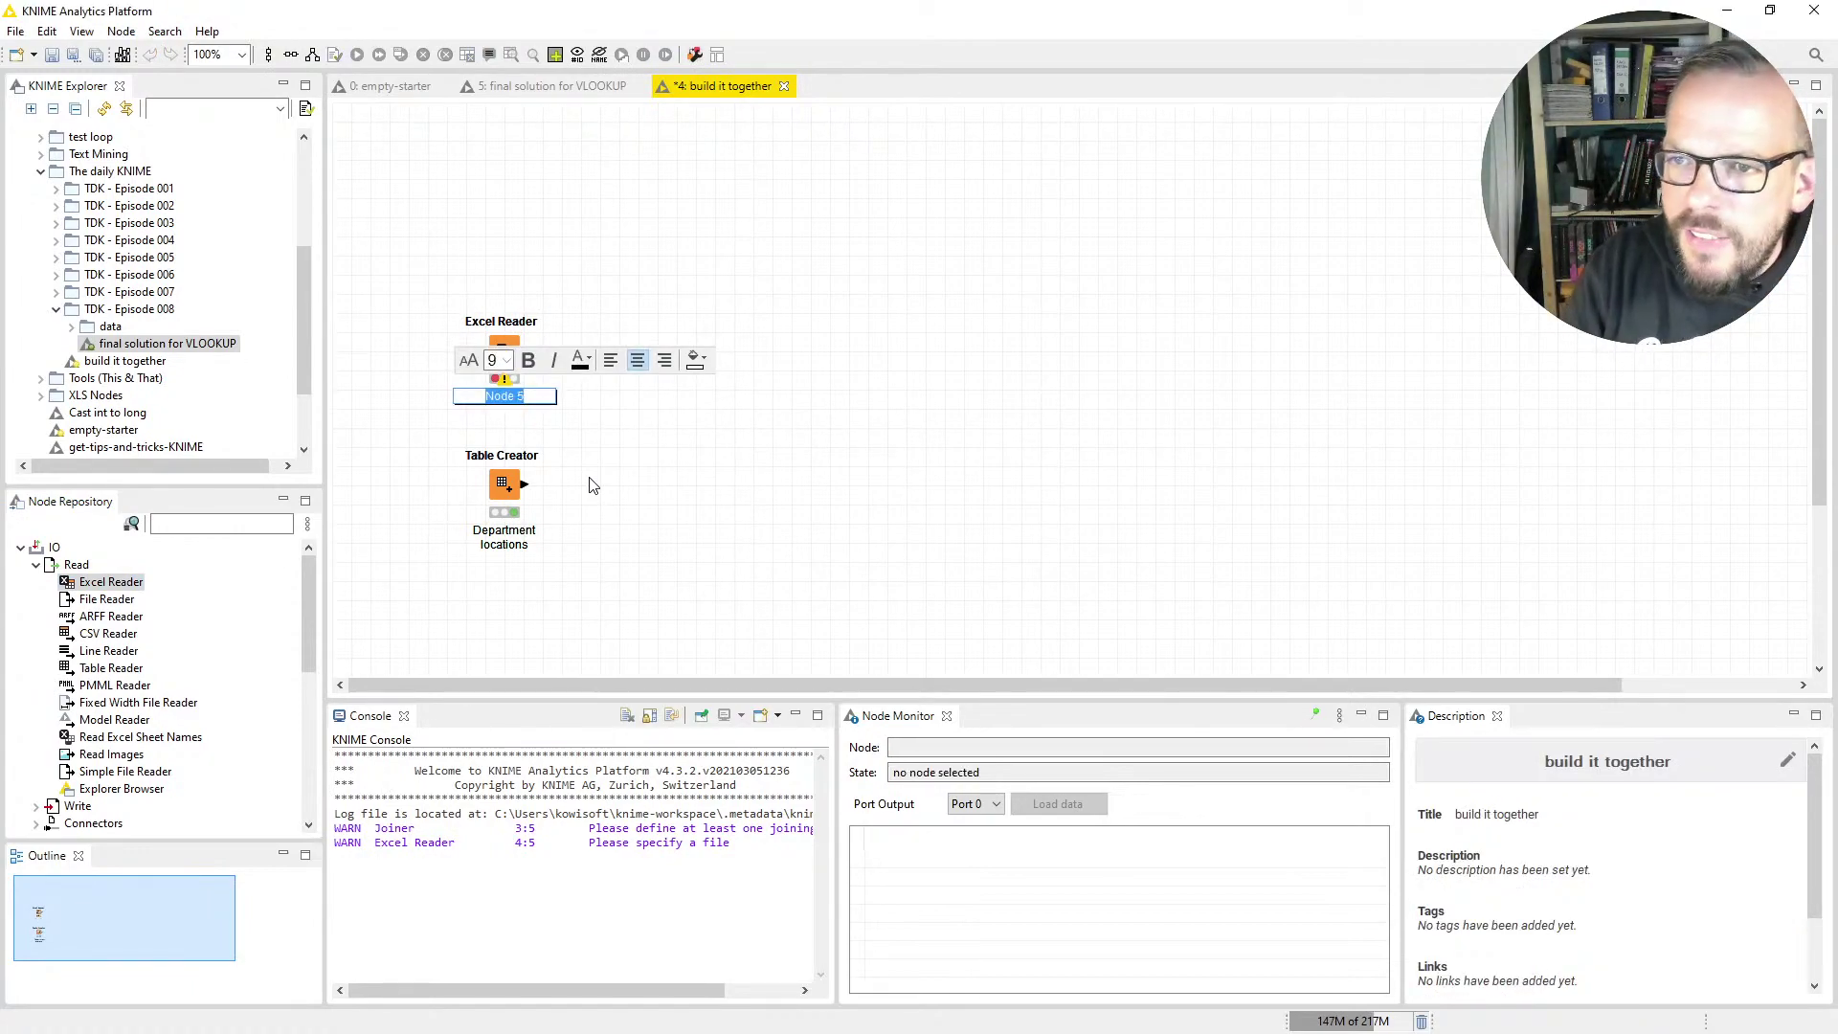
pyautogui.write('impoo')
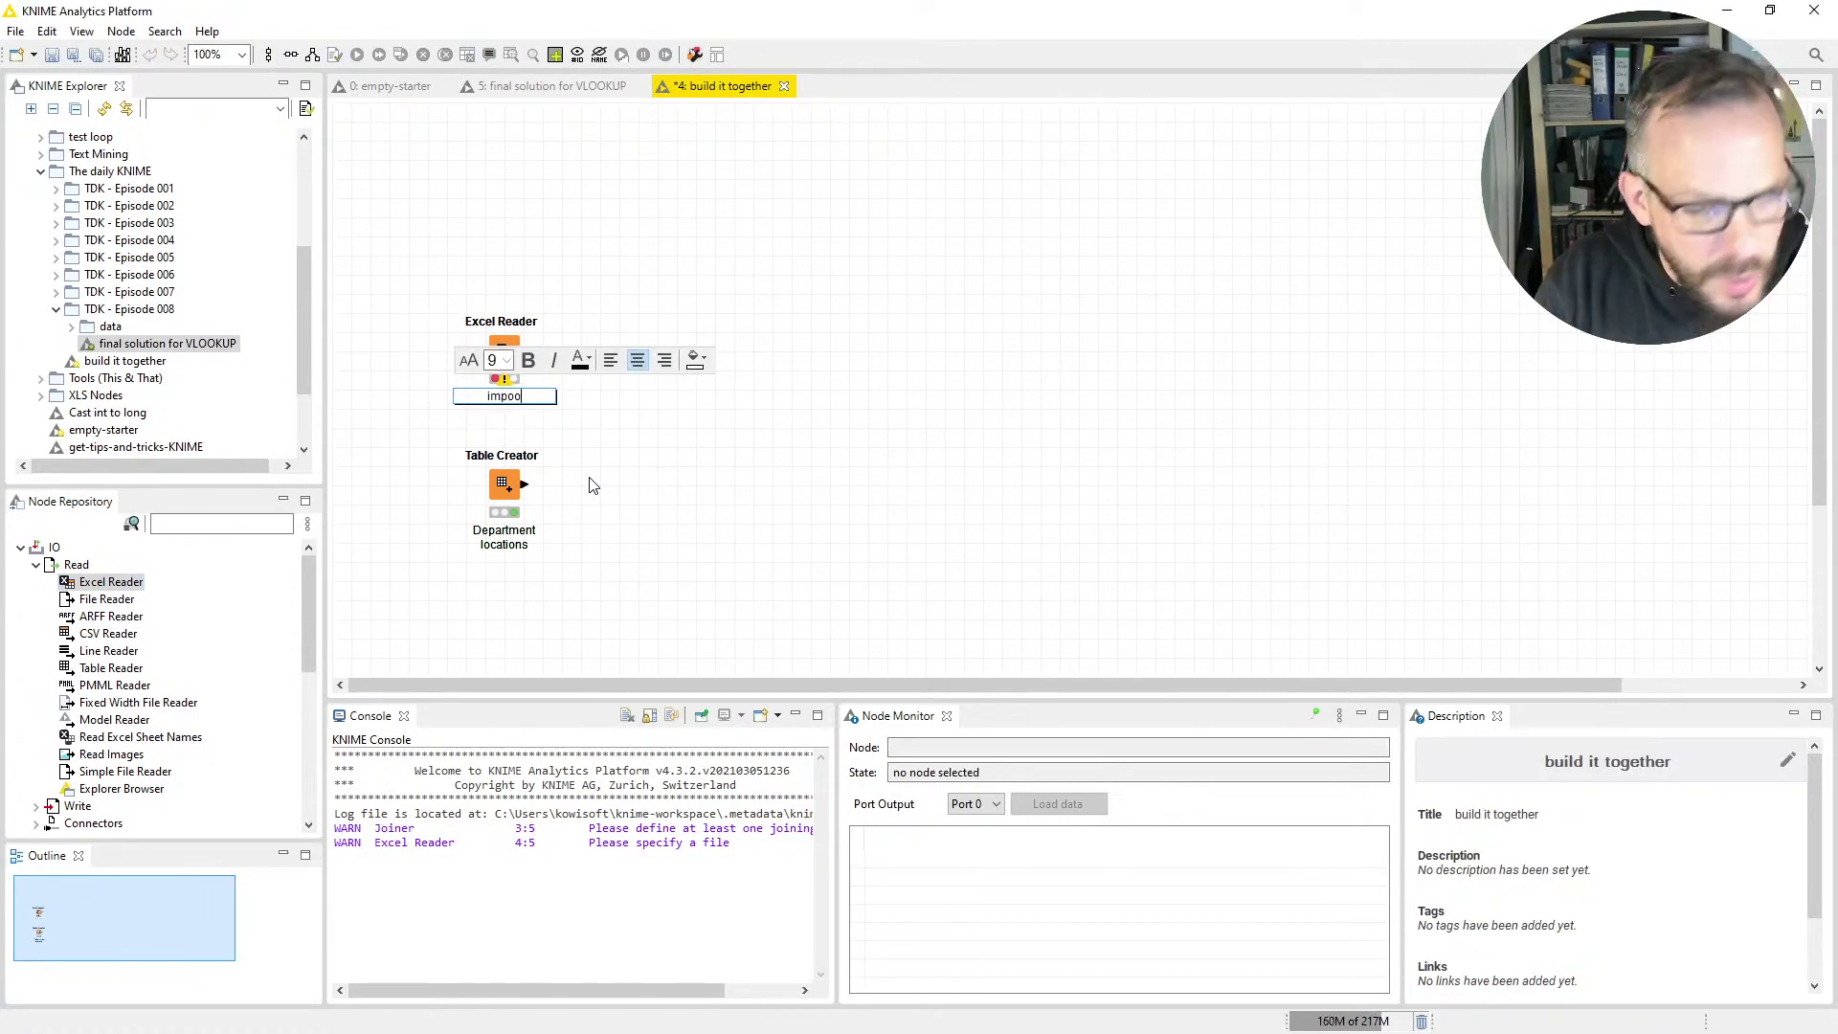
pyautogui.press('BackSpace')
pyautogui.write('rt')
pyautogui.press('Return')
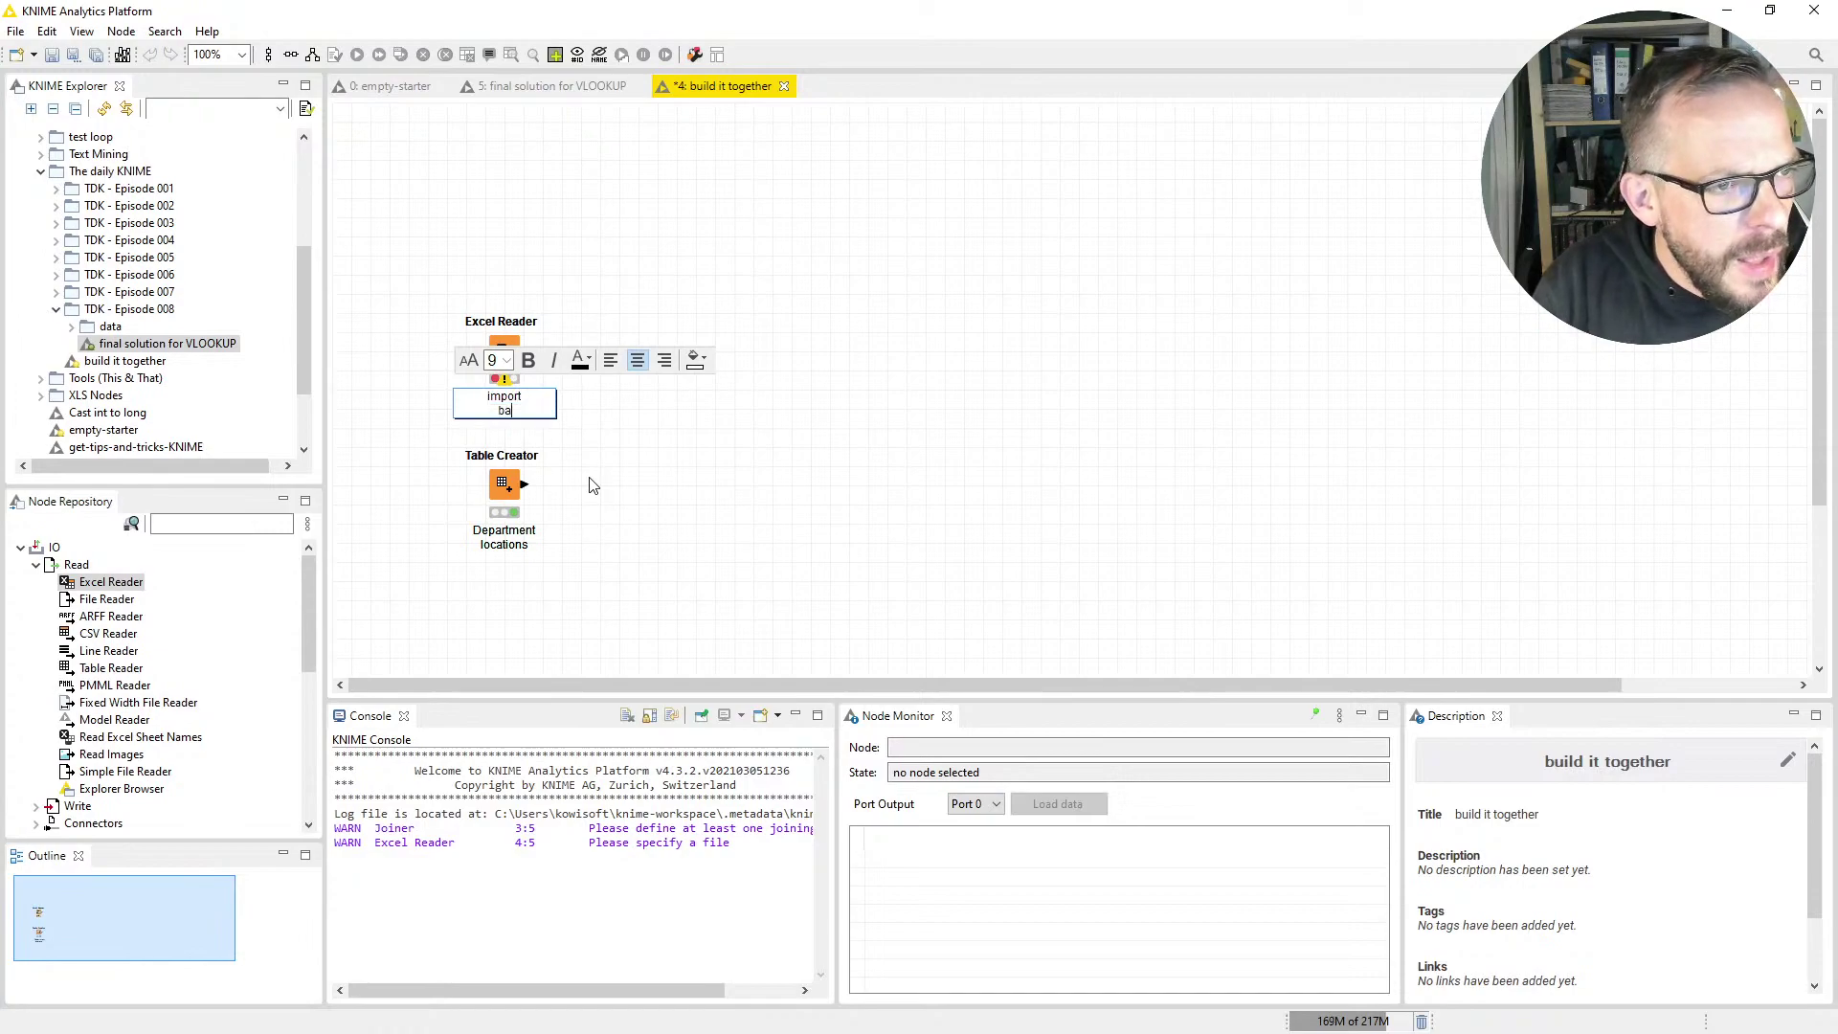
pyautogui.write('base file')
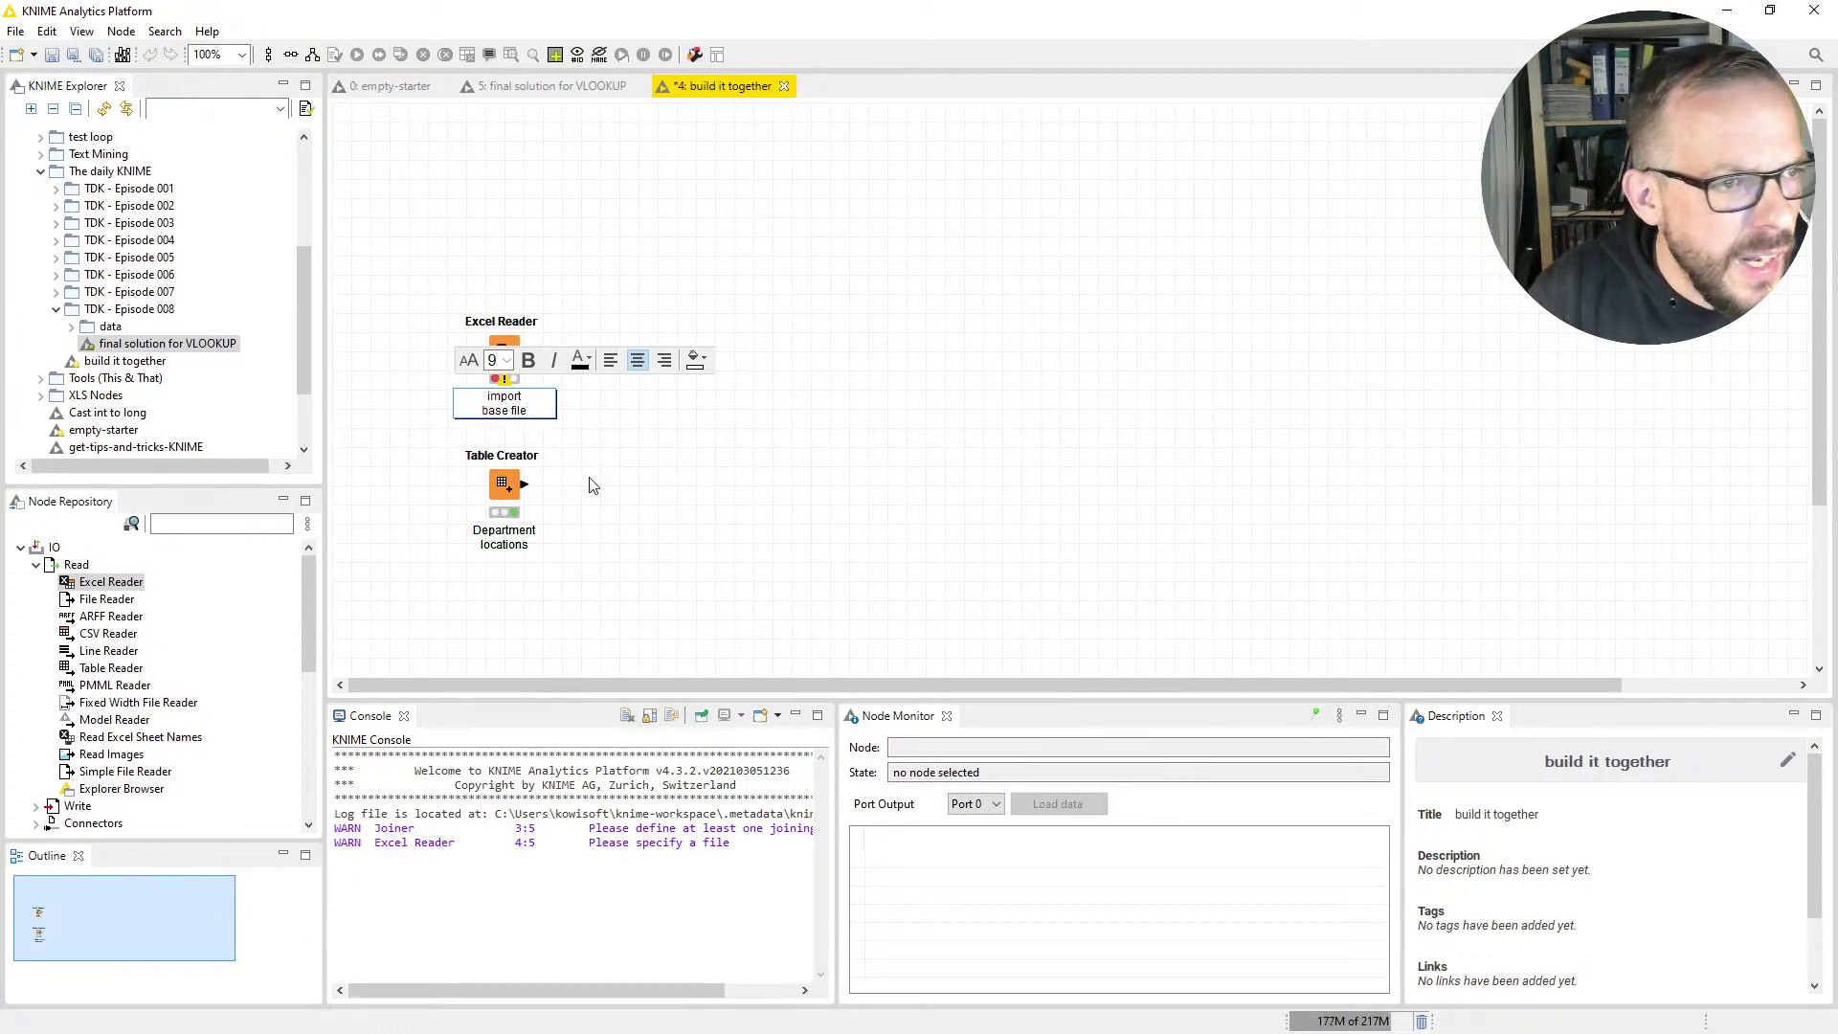
pyautogui.click(591, 486)
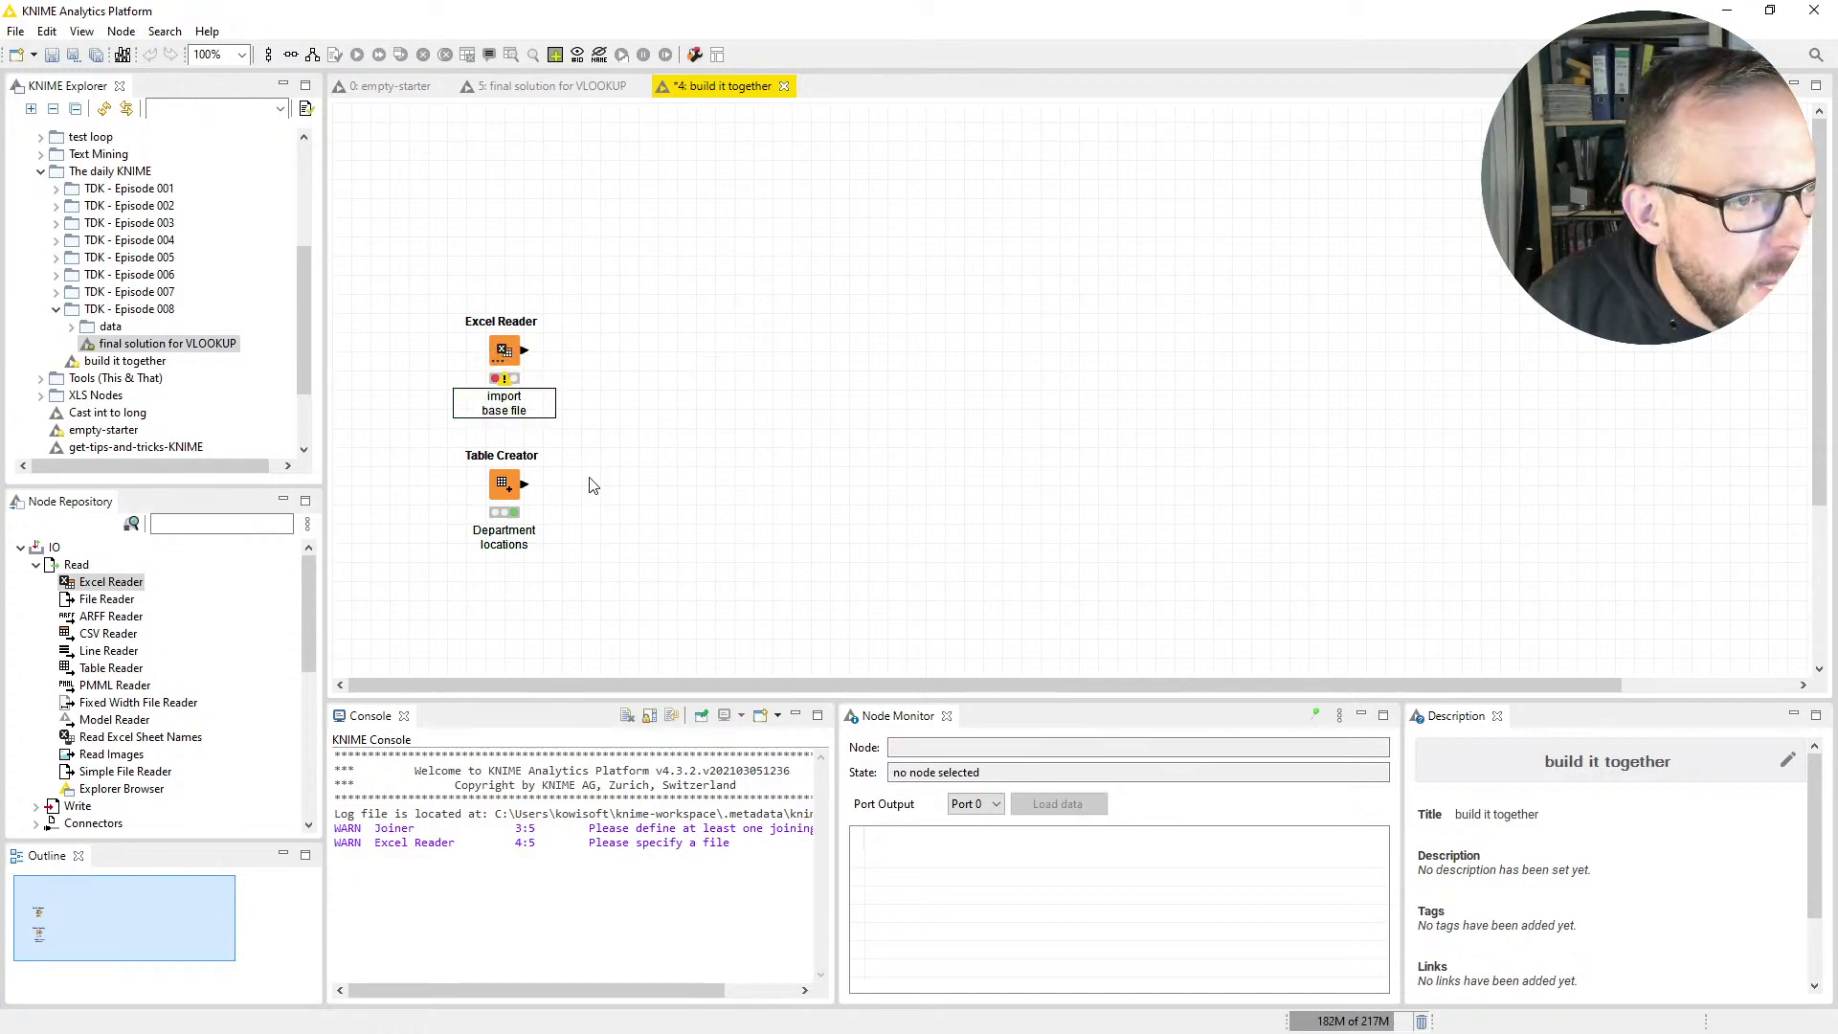
# Configure the Excel Reader's input location to read relative to the current workflow
pyautogui.click(515, 354)
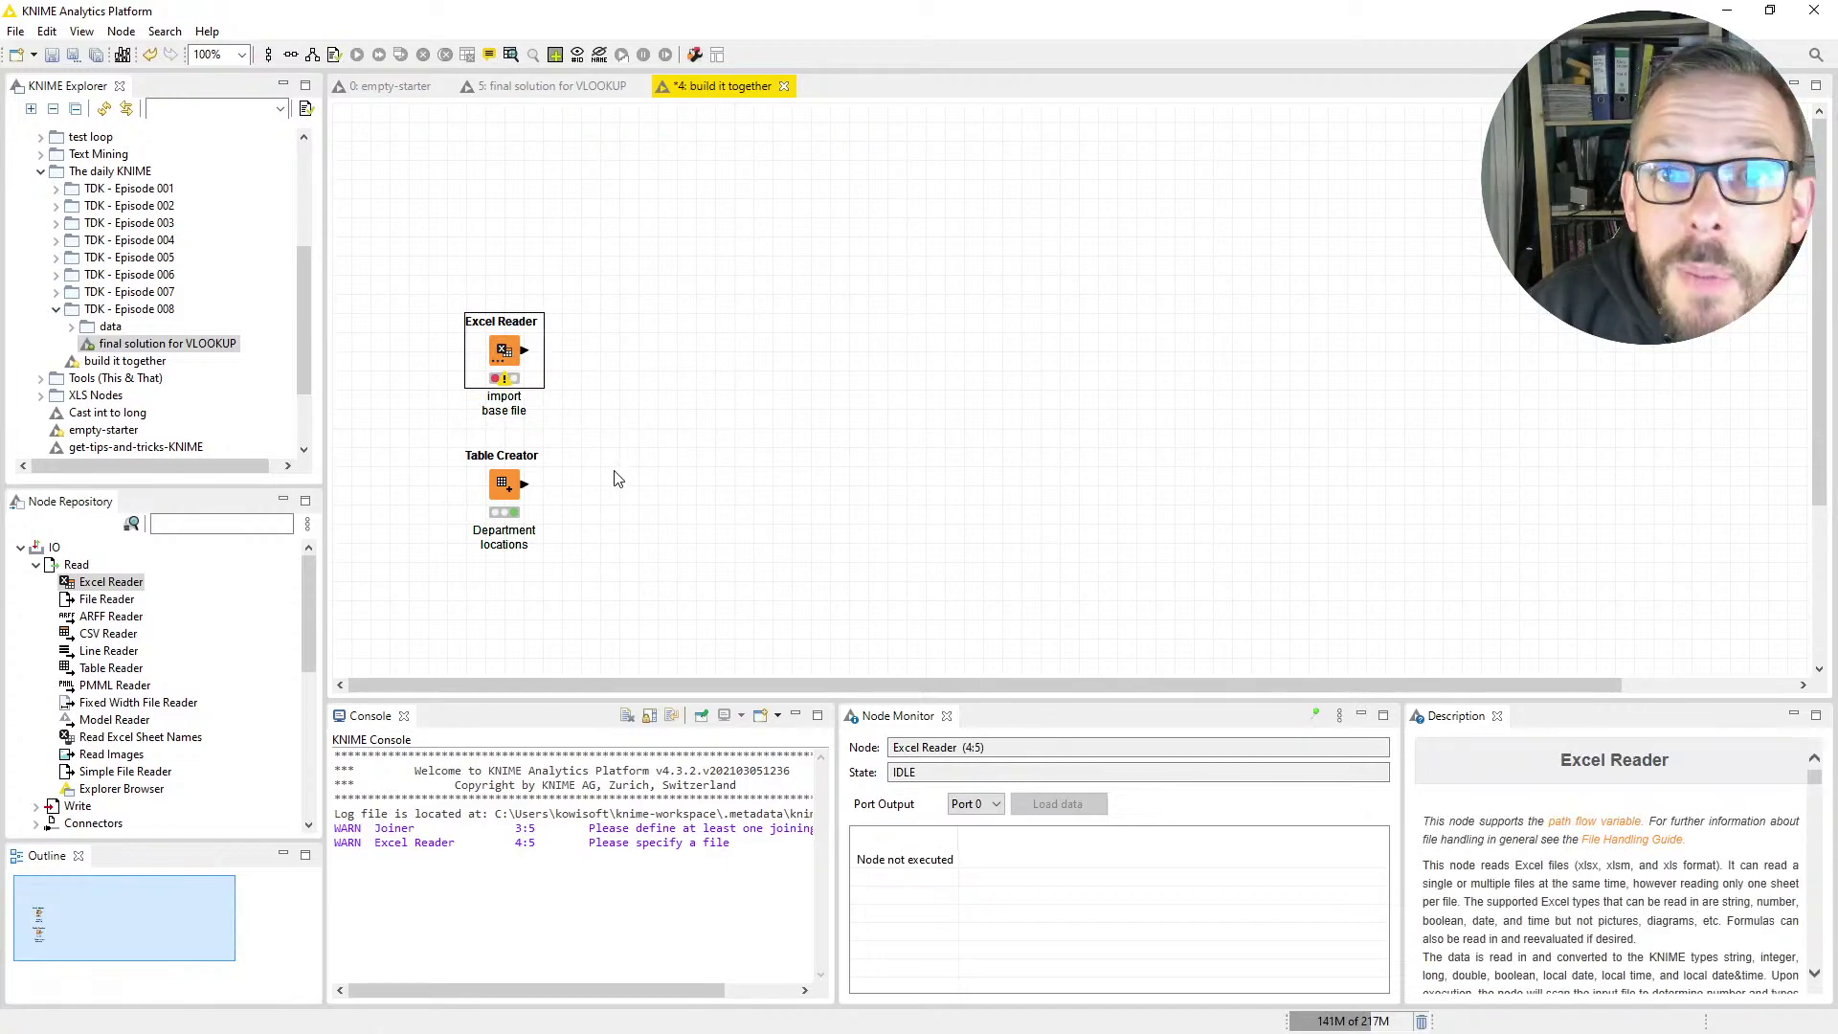
pyautogui.doubleClick(505, 354)
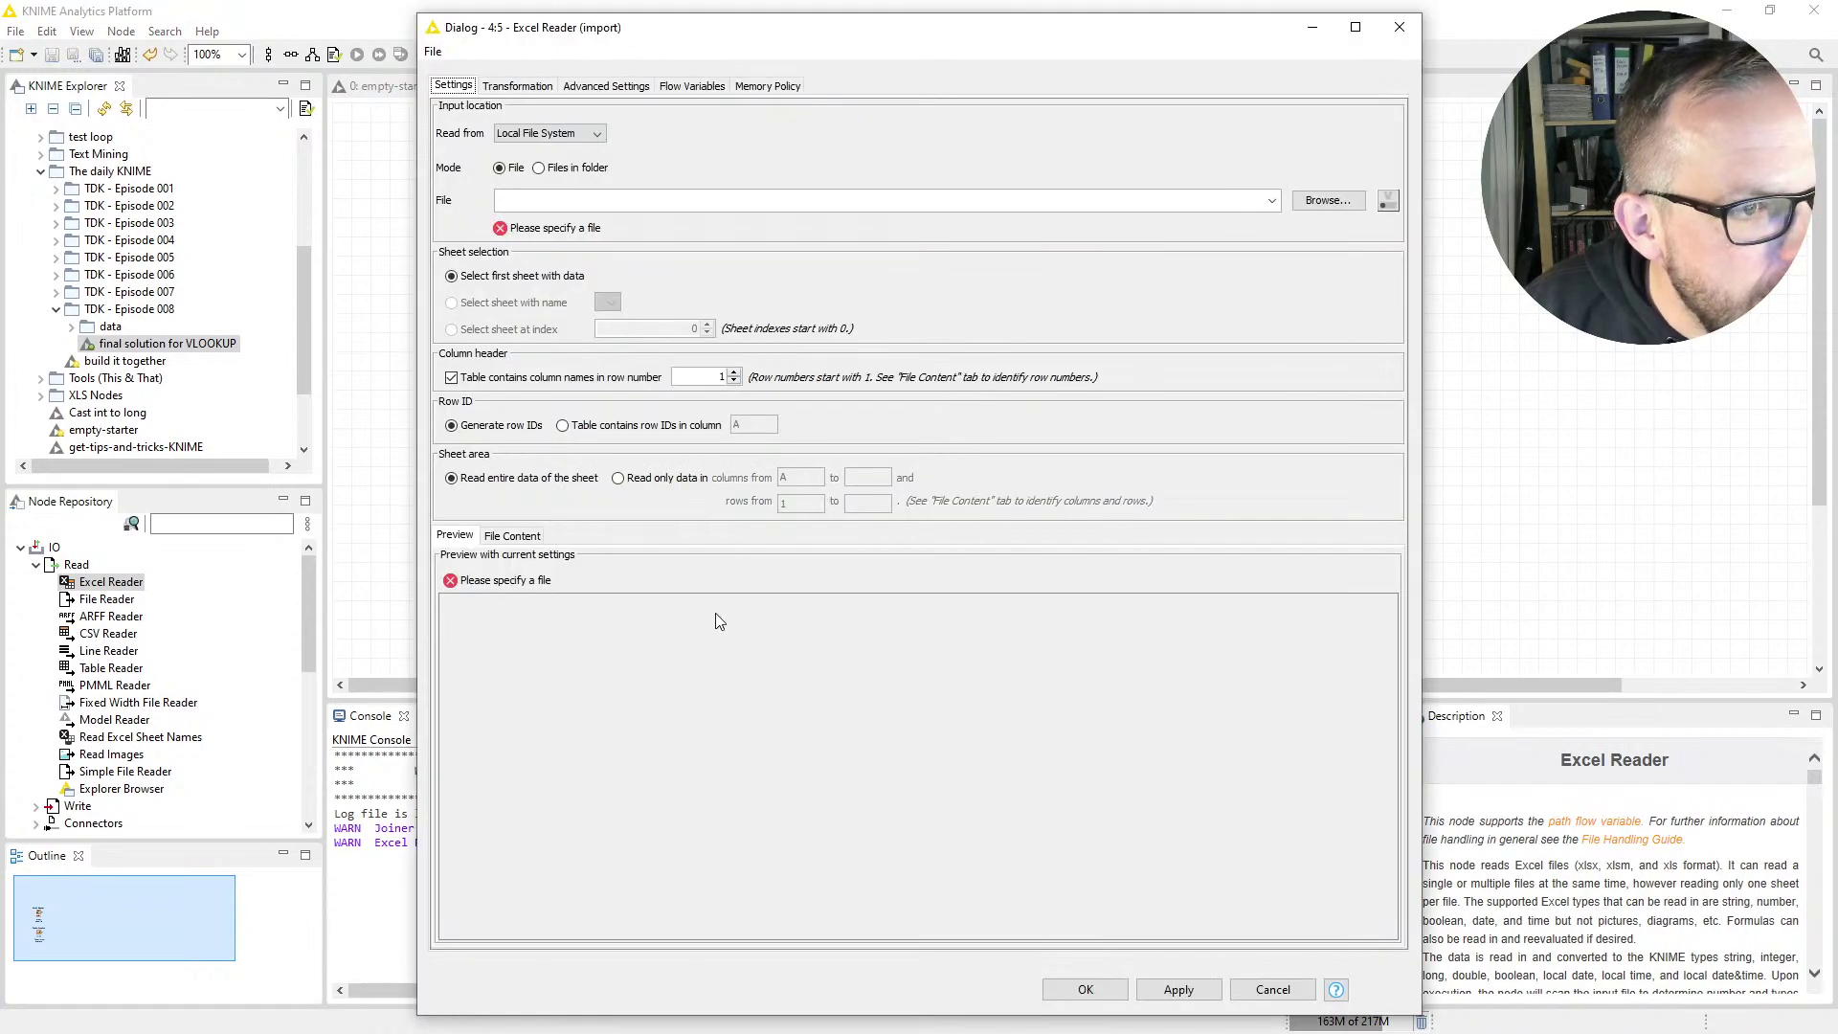
pyautogui.click(571, 128)
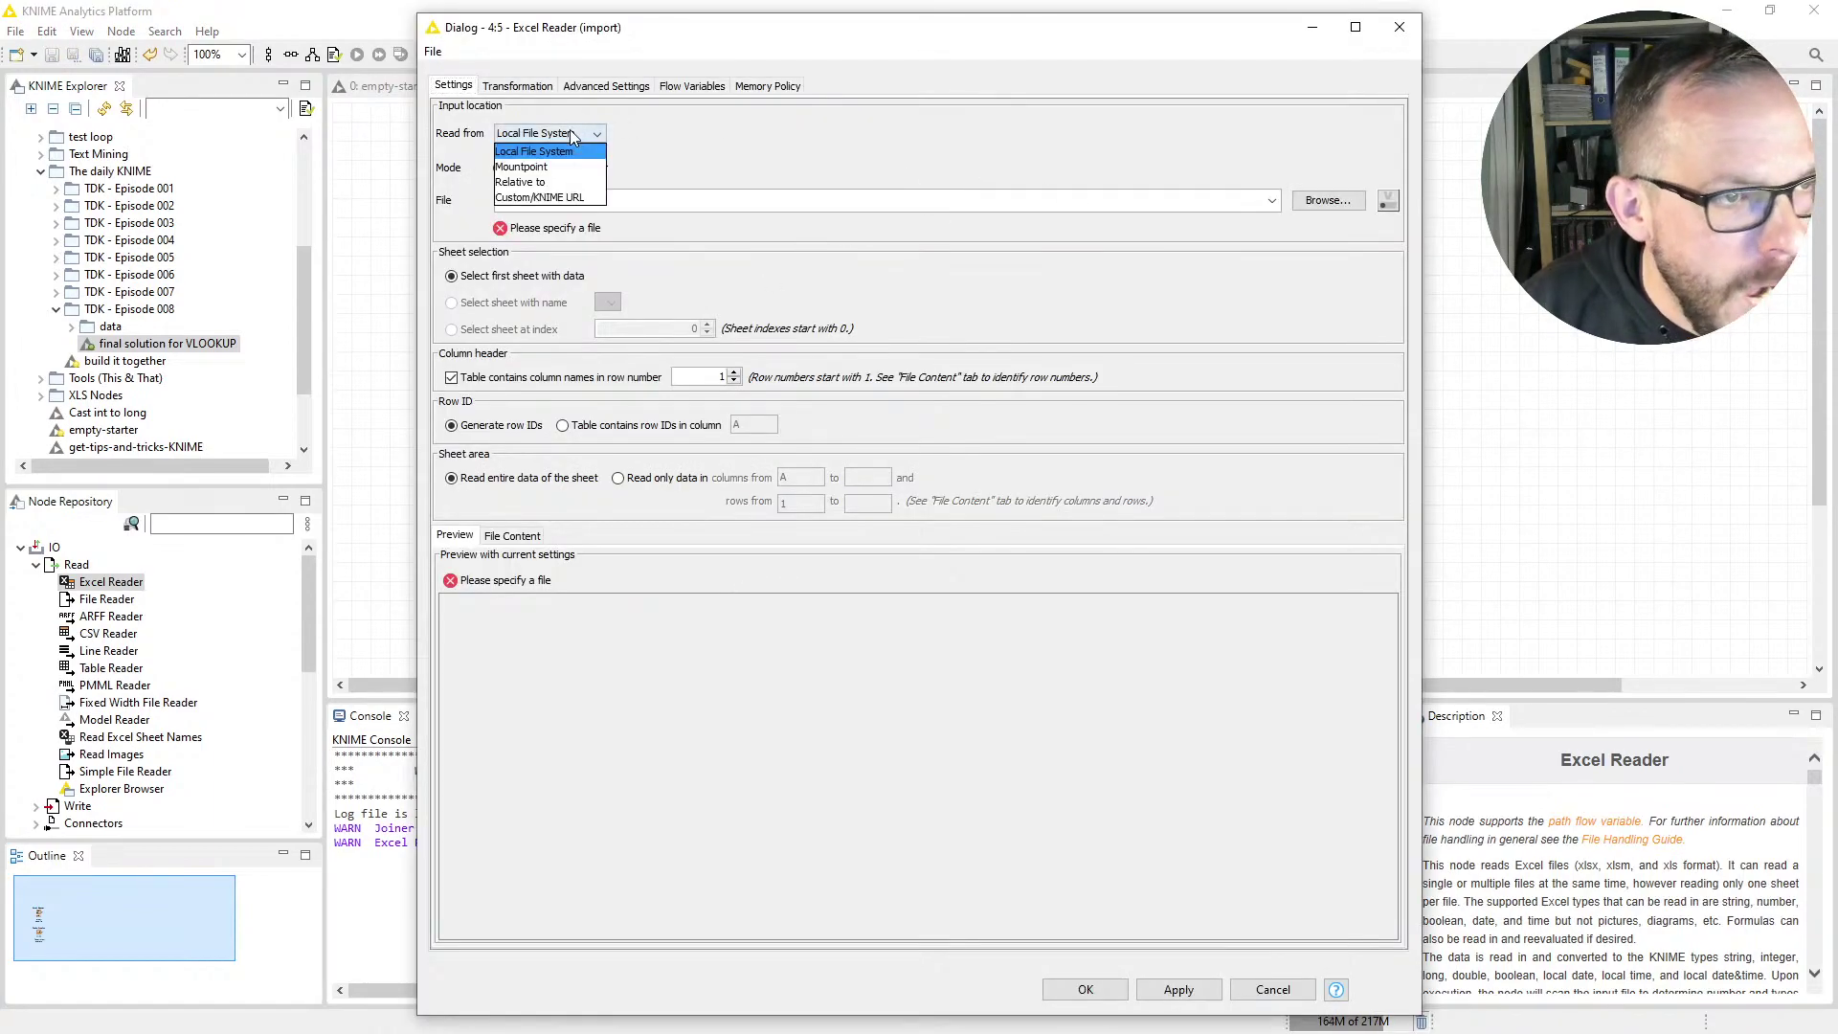
pyautogui.click(541, 169)
pyautogui.click(691, 133)
pyautogui.click(684, 169)
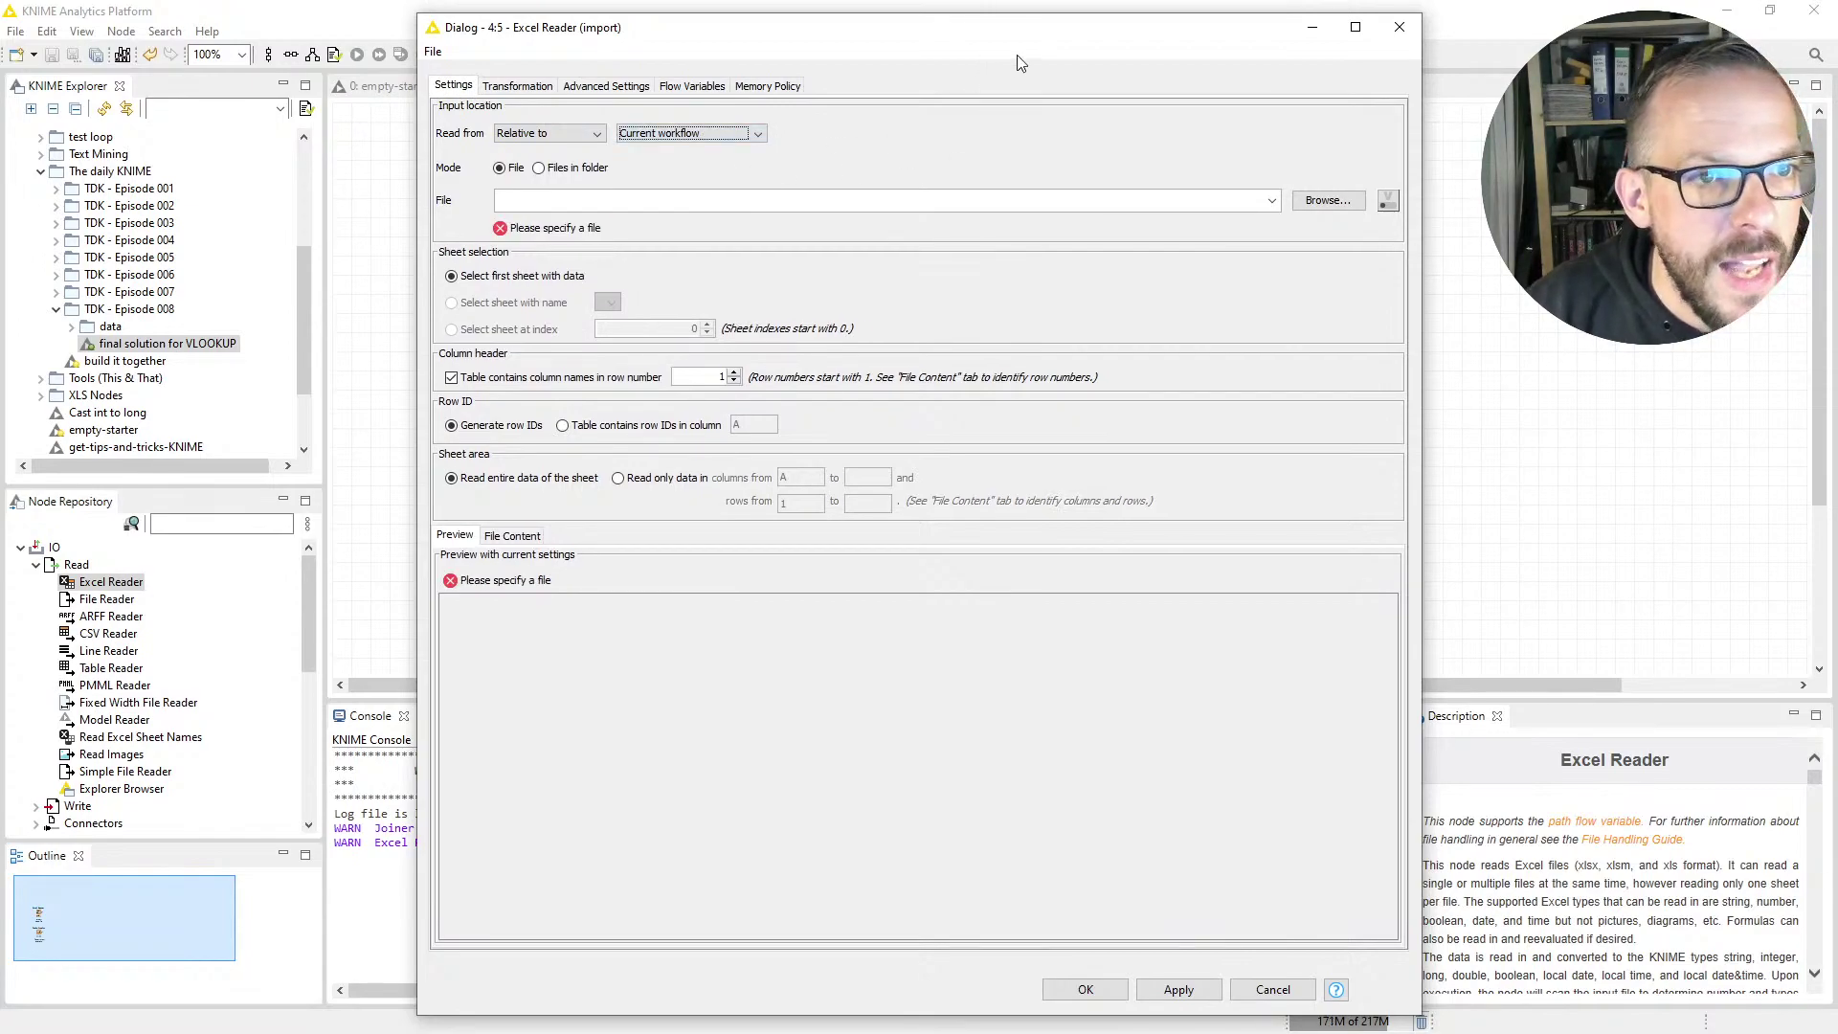
# Choose example-data-set.xlsx from the data folder of TDK - Episode 008 as the Excel Reader's file and accept the configuration
pyautogui.click(1328, 200)
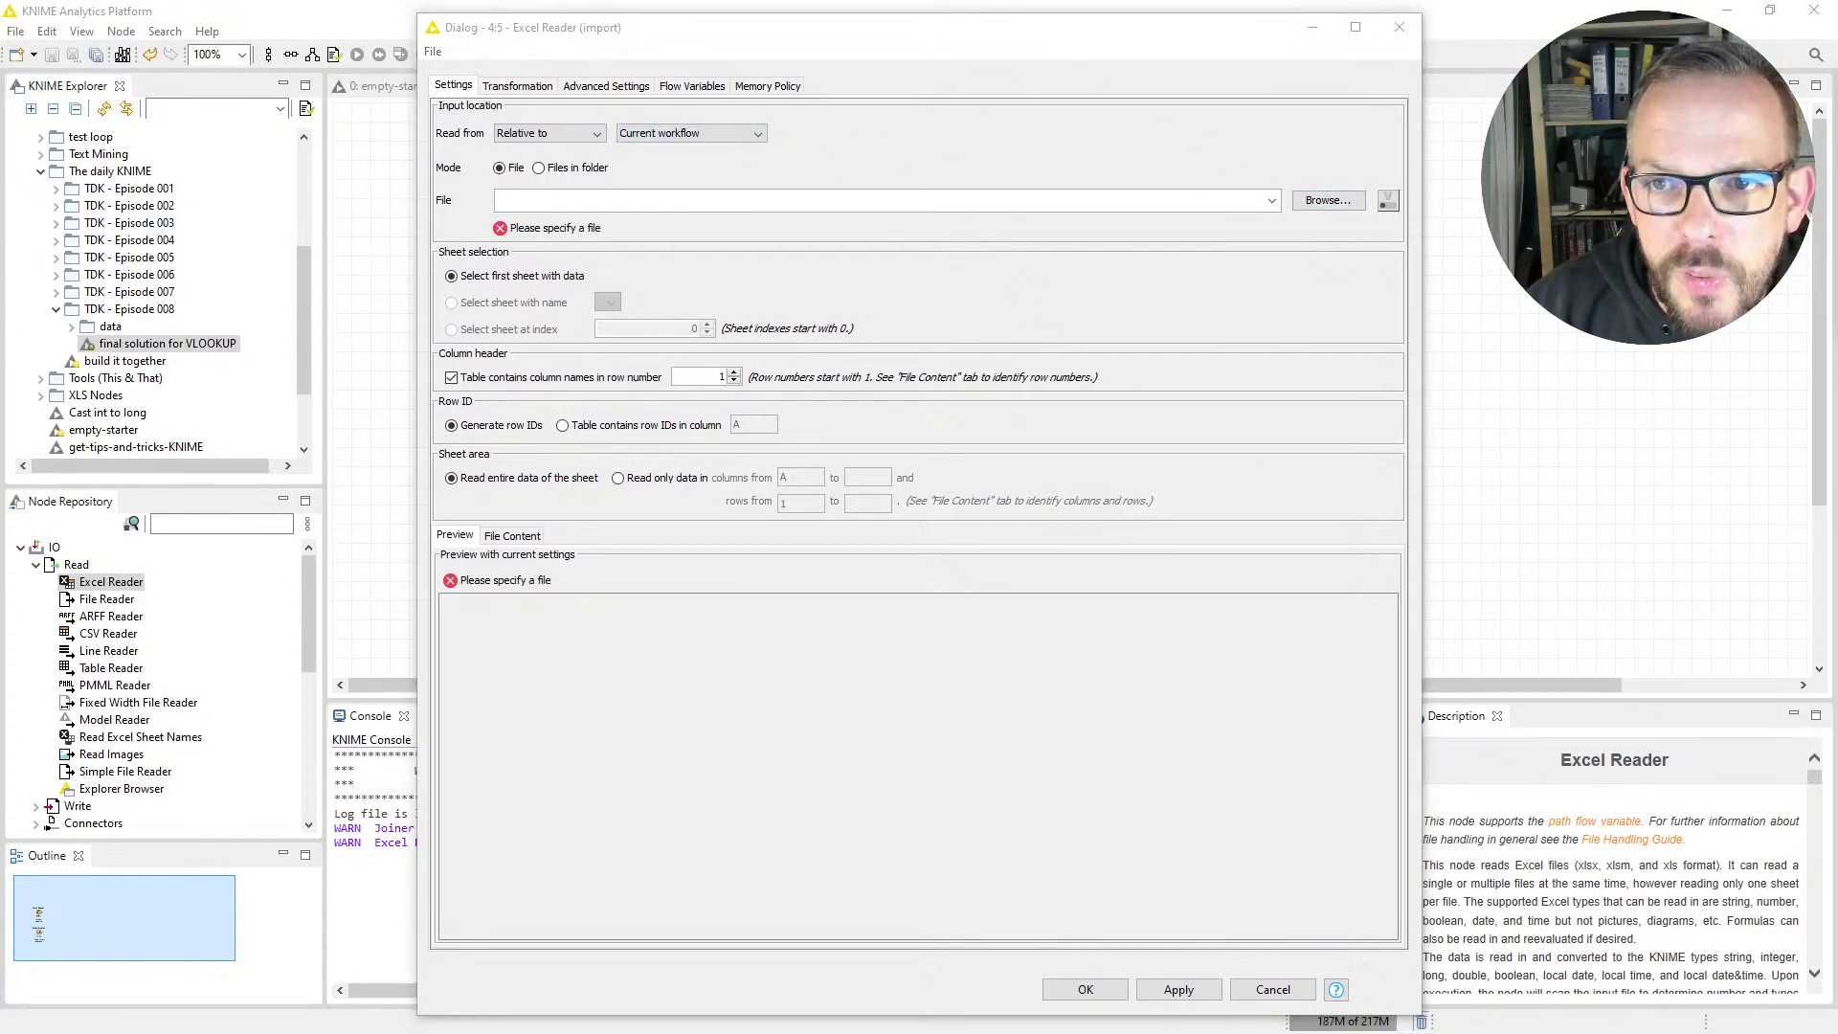
pyautogui.doubleClick(942, 222)
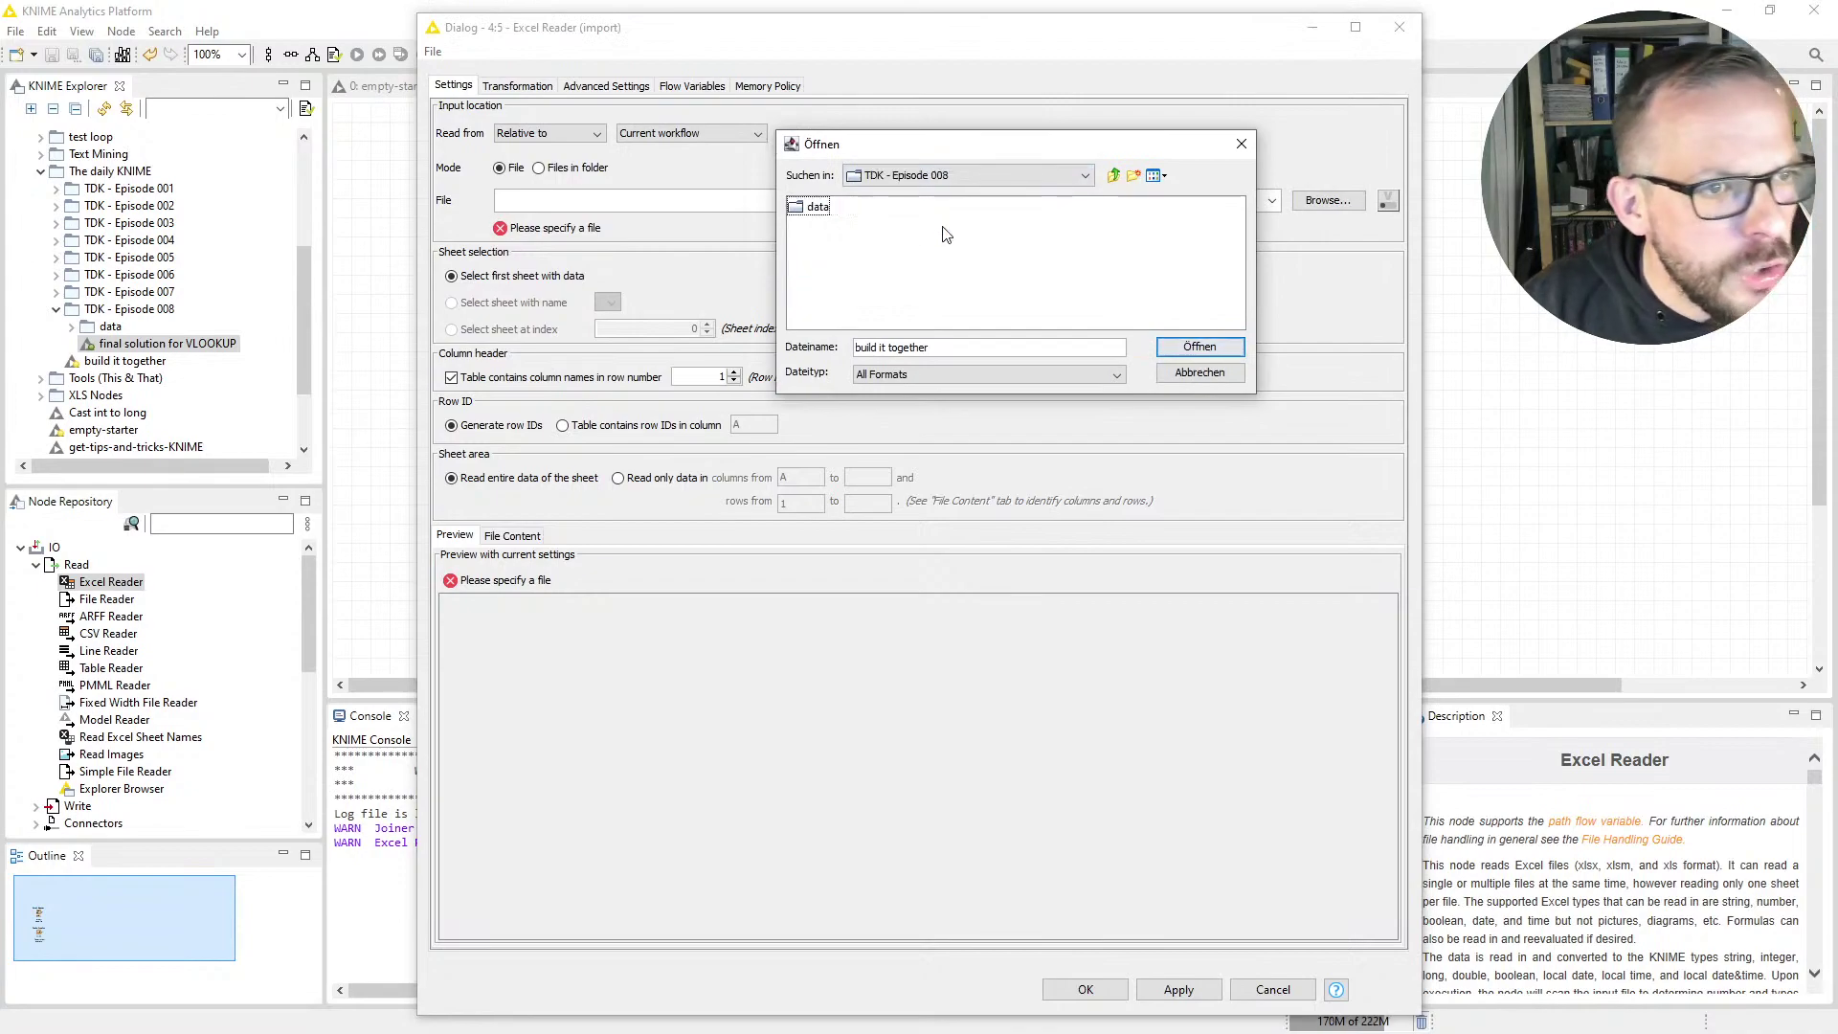
pyautogui.doubleClick(814, 207)
pyautogui.click(851, 210)
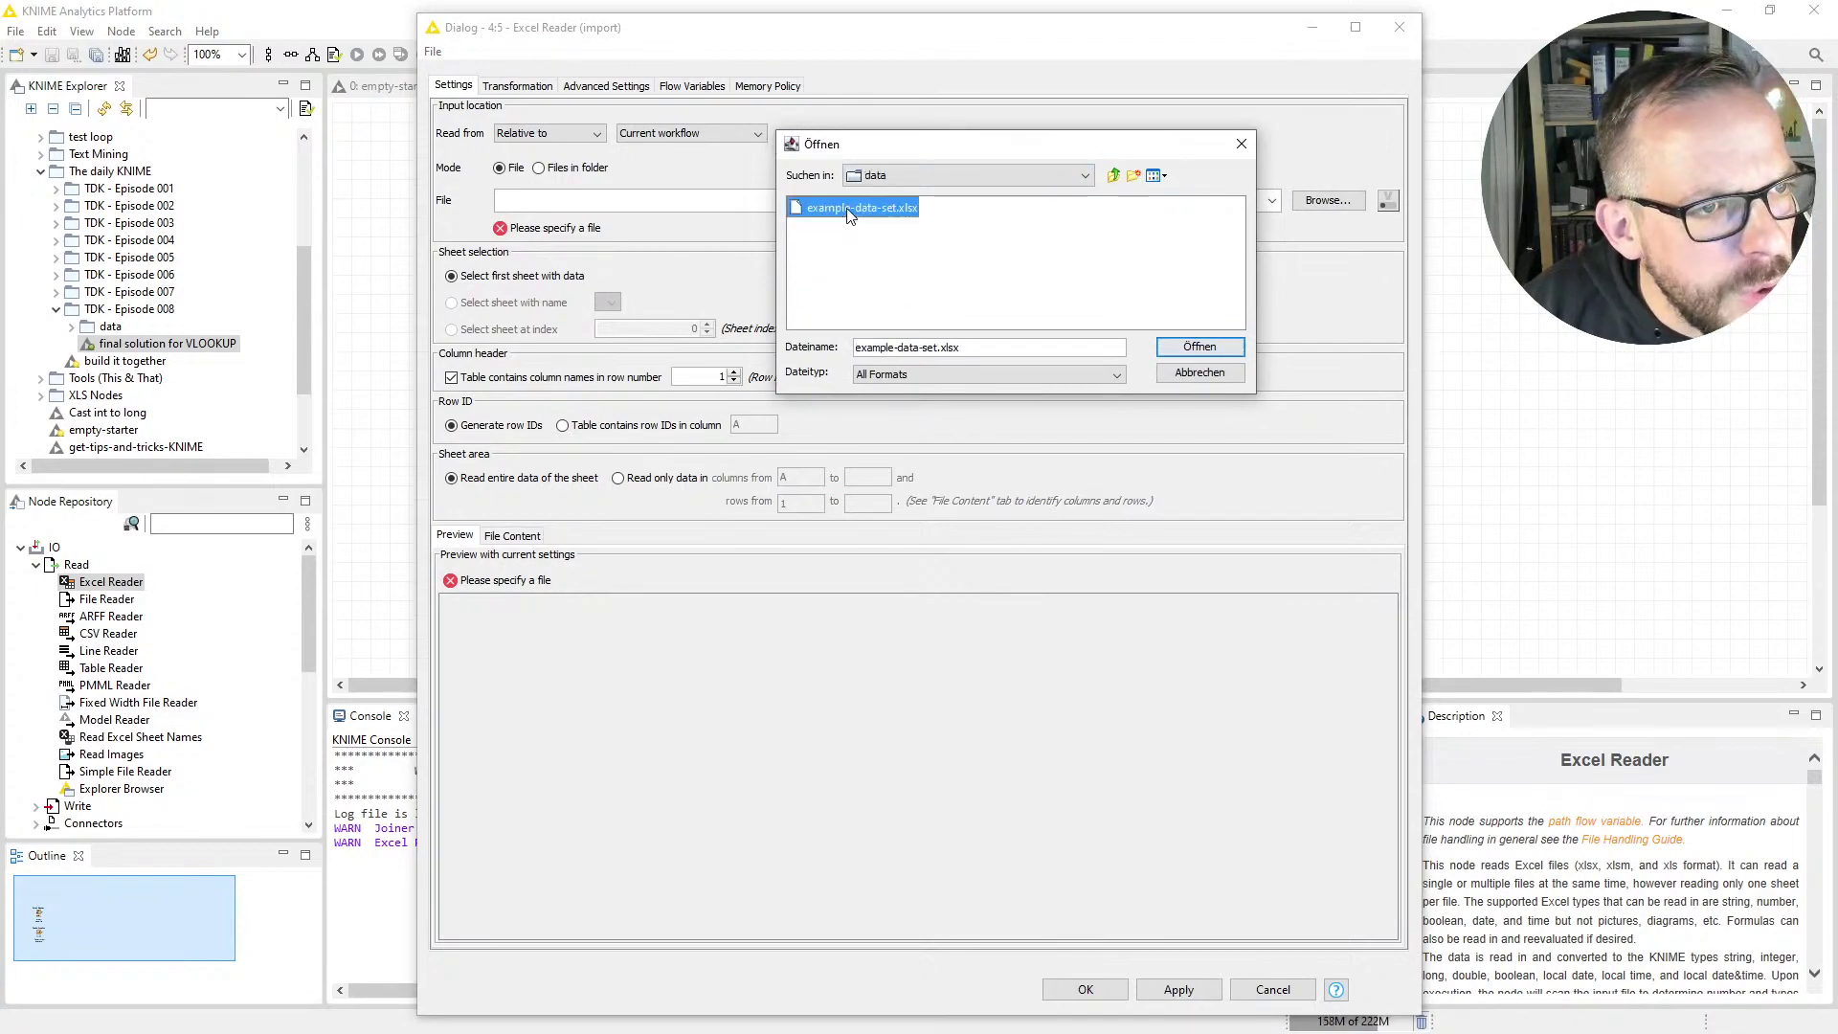
pyautogui.doubleClick(850, 211)
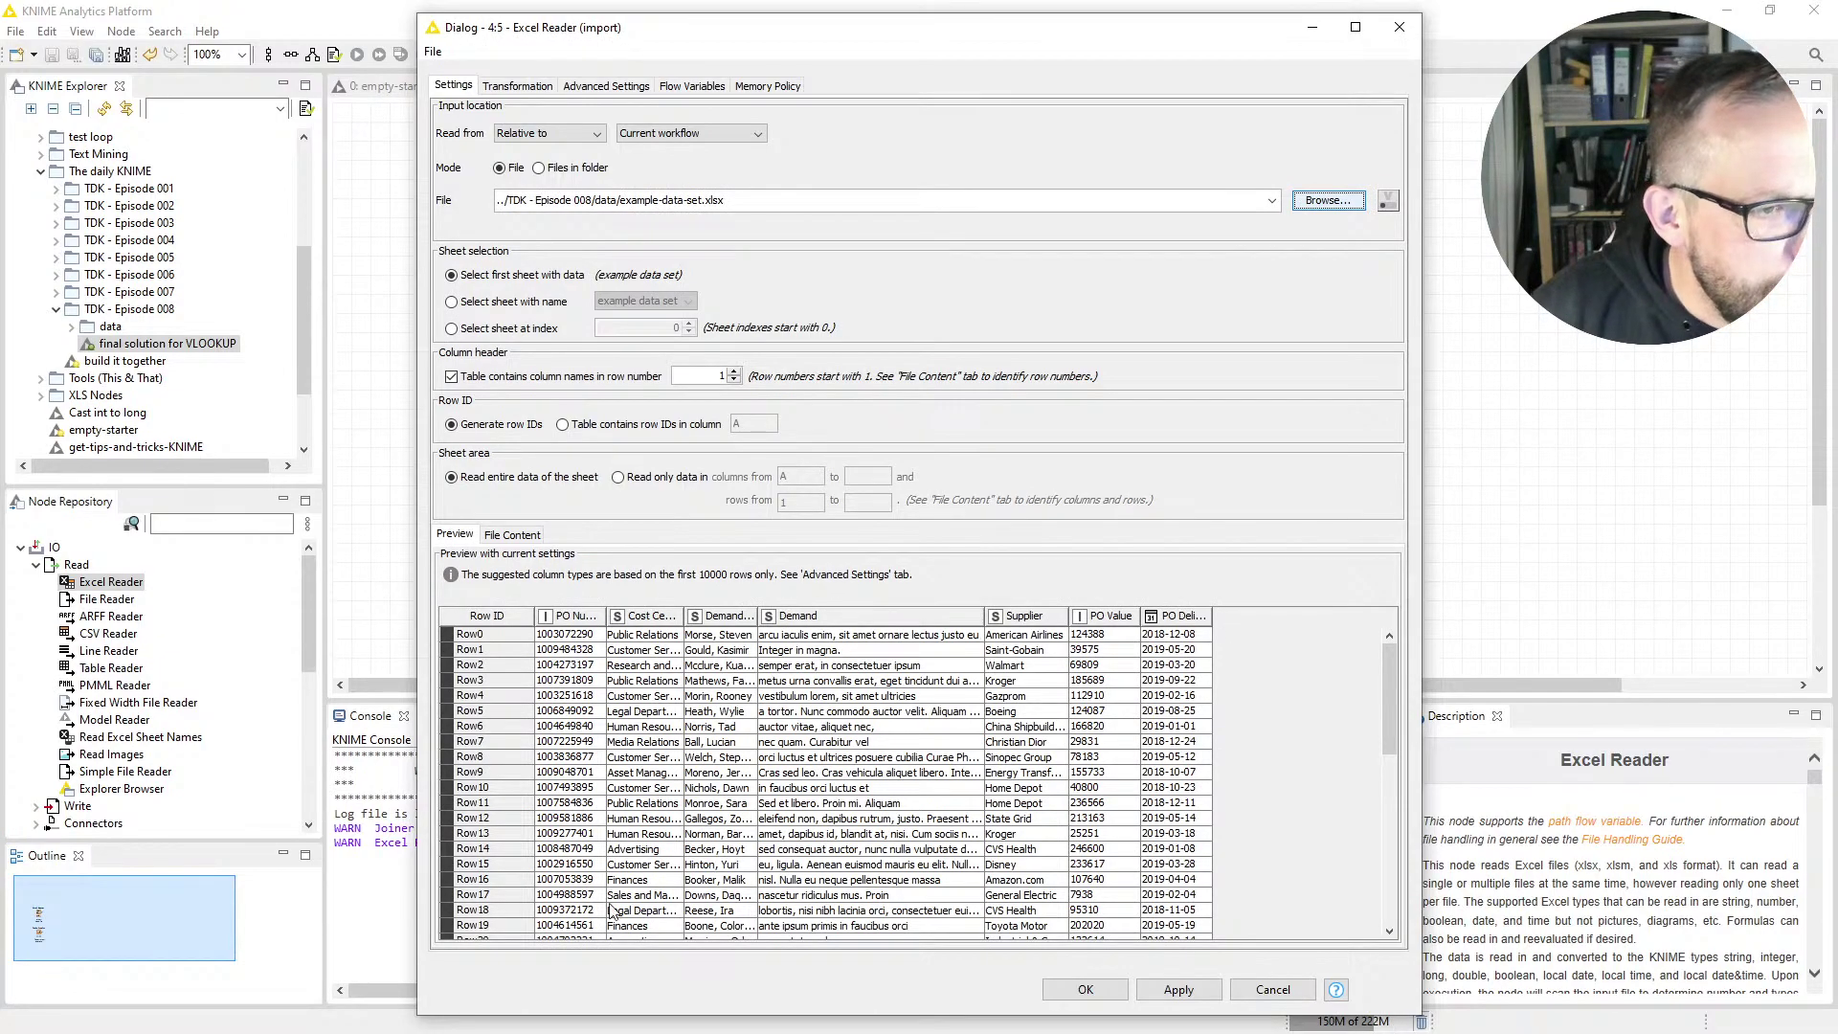
pyautogui.click(1099, 995)
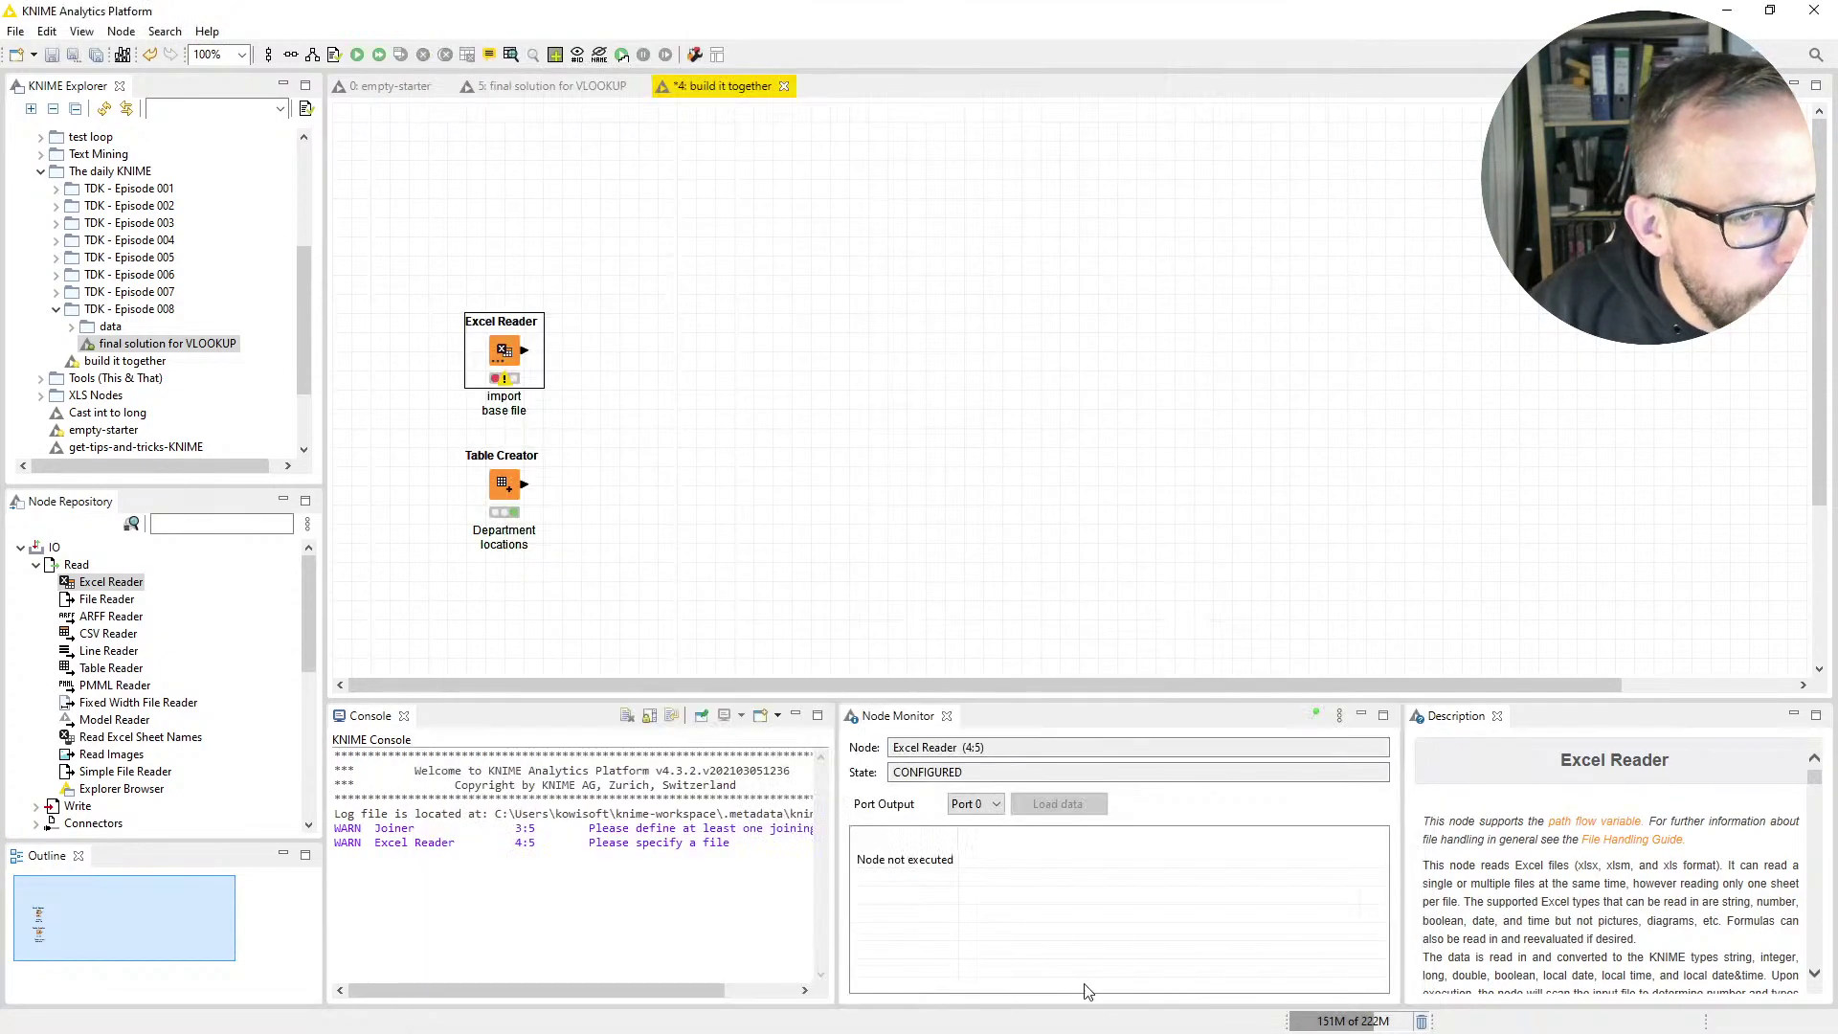
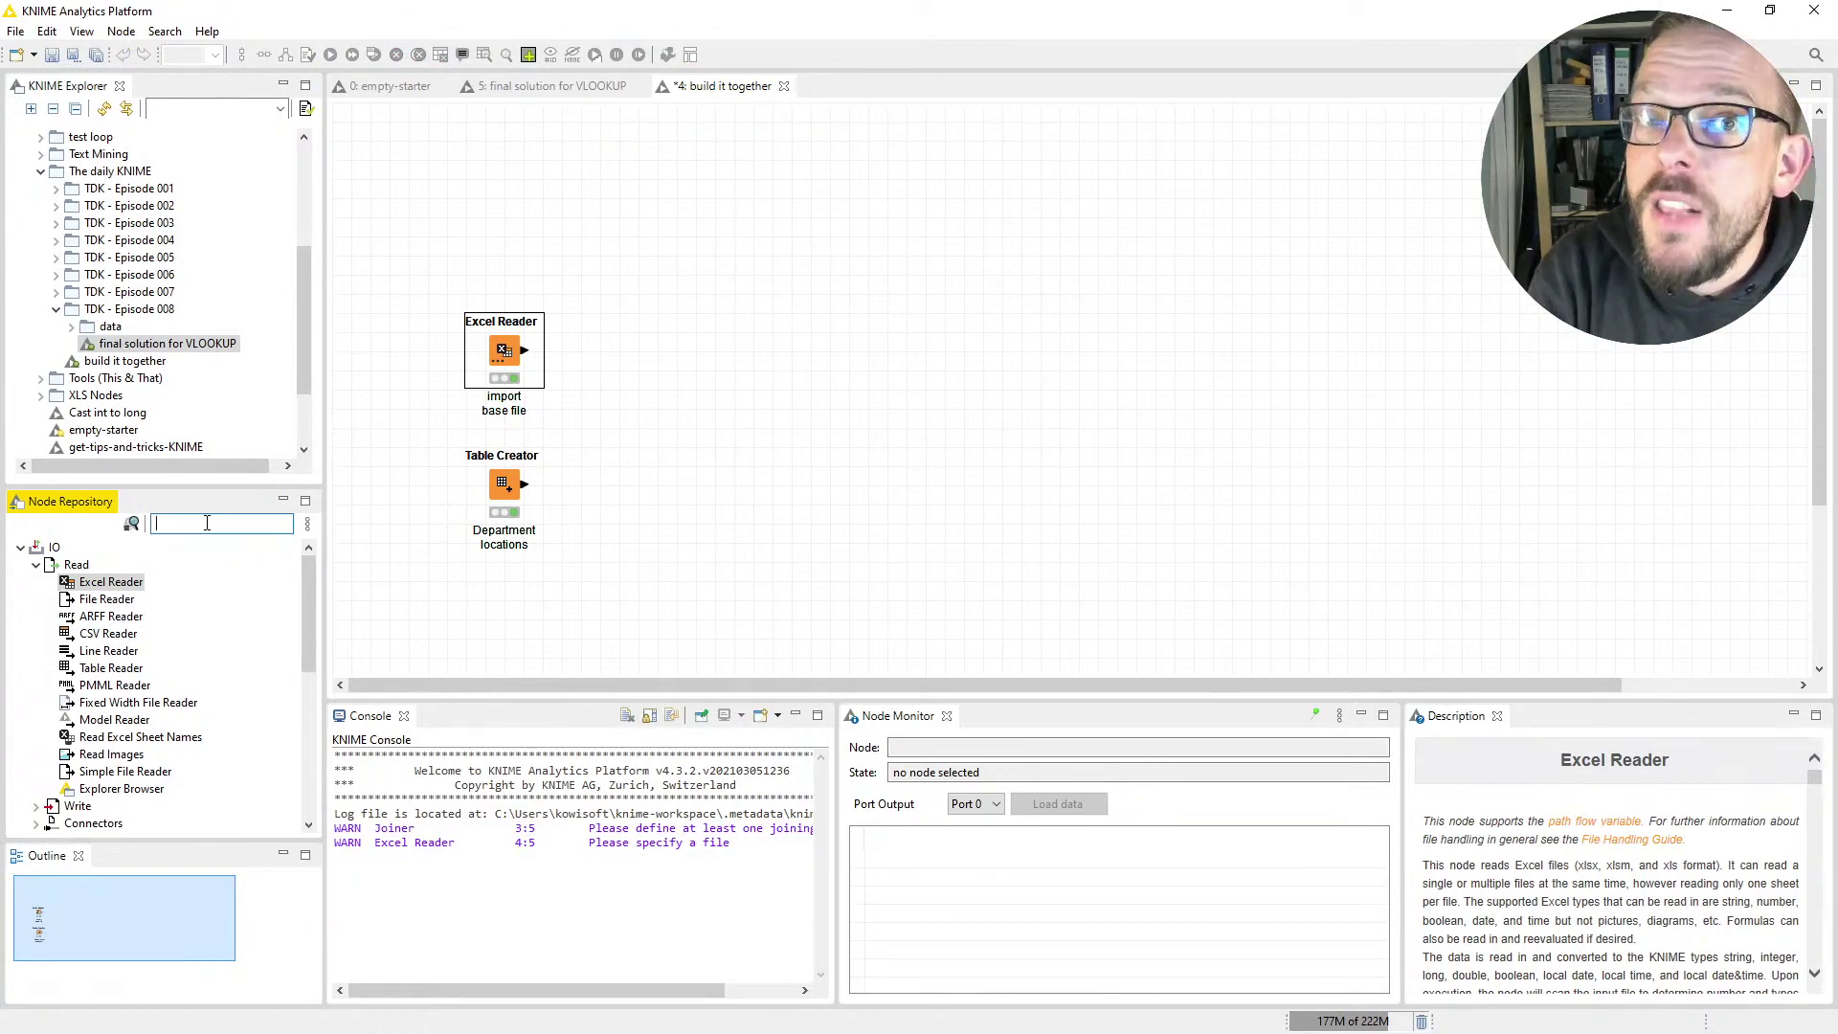
# Search the node repository for "join" and place a Joiner node to the right of the Excel Reader
pyautogui.write('join')
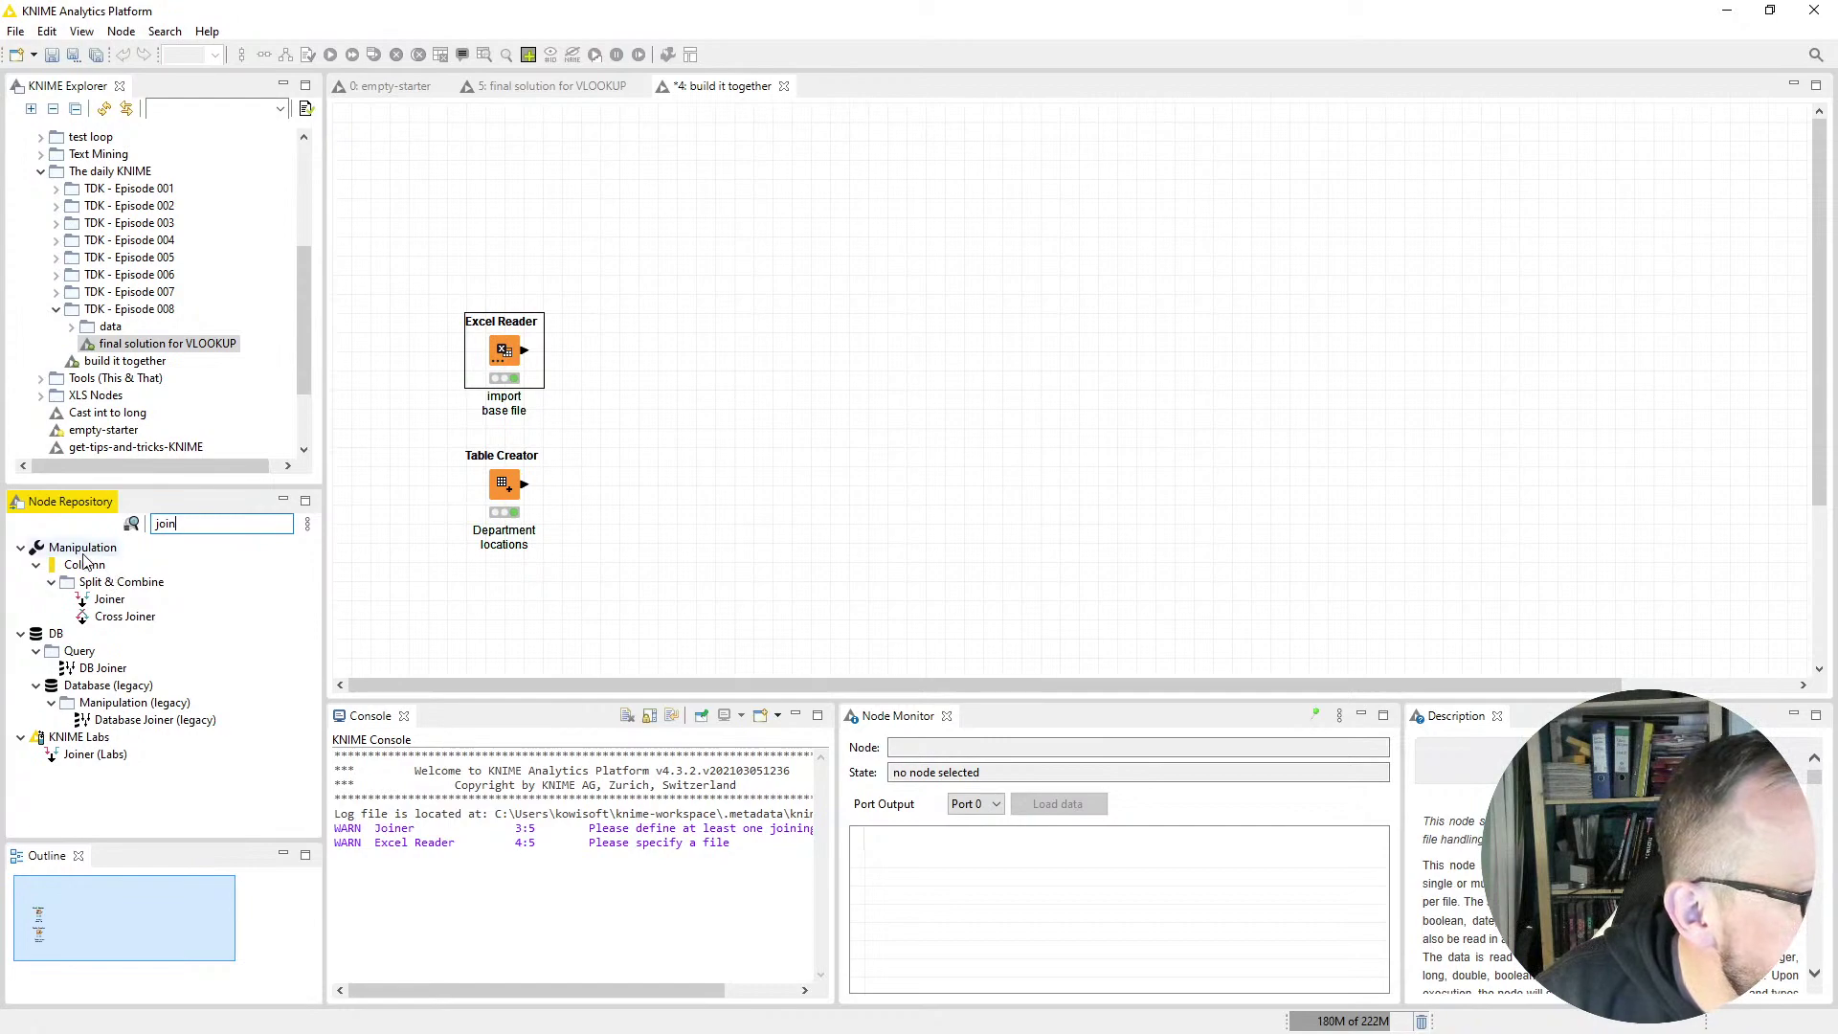
pyautogui.moveTo(106, 600); pyautogui.dragTo(674, 357)
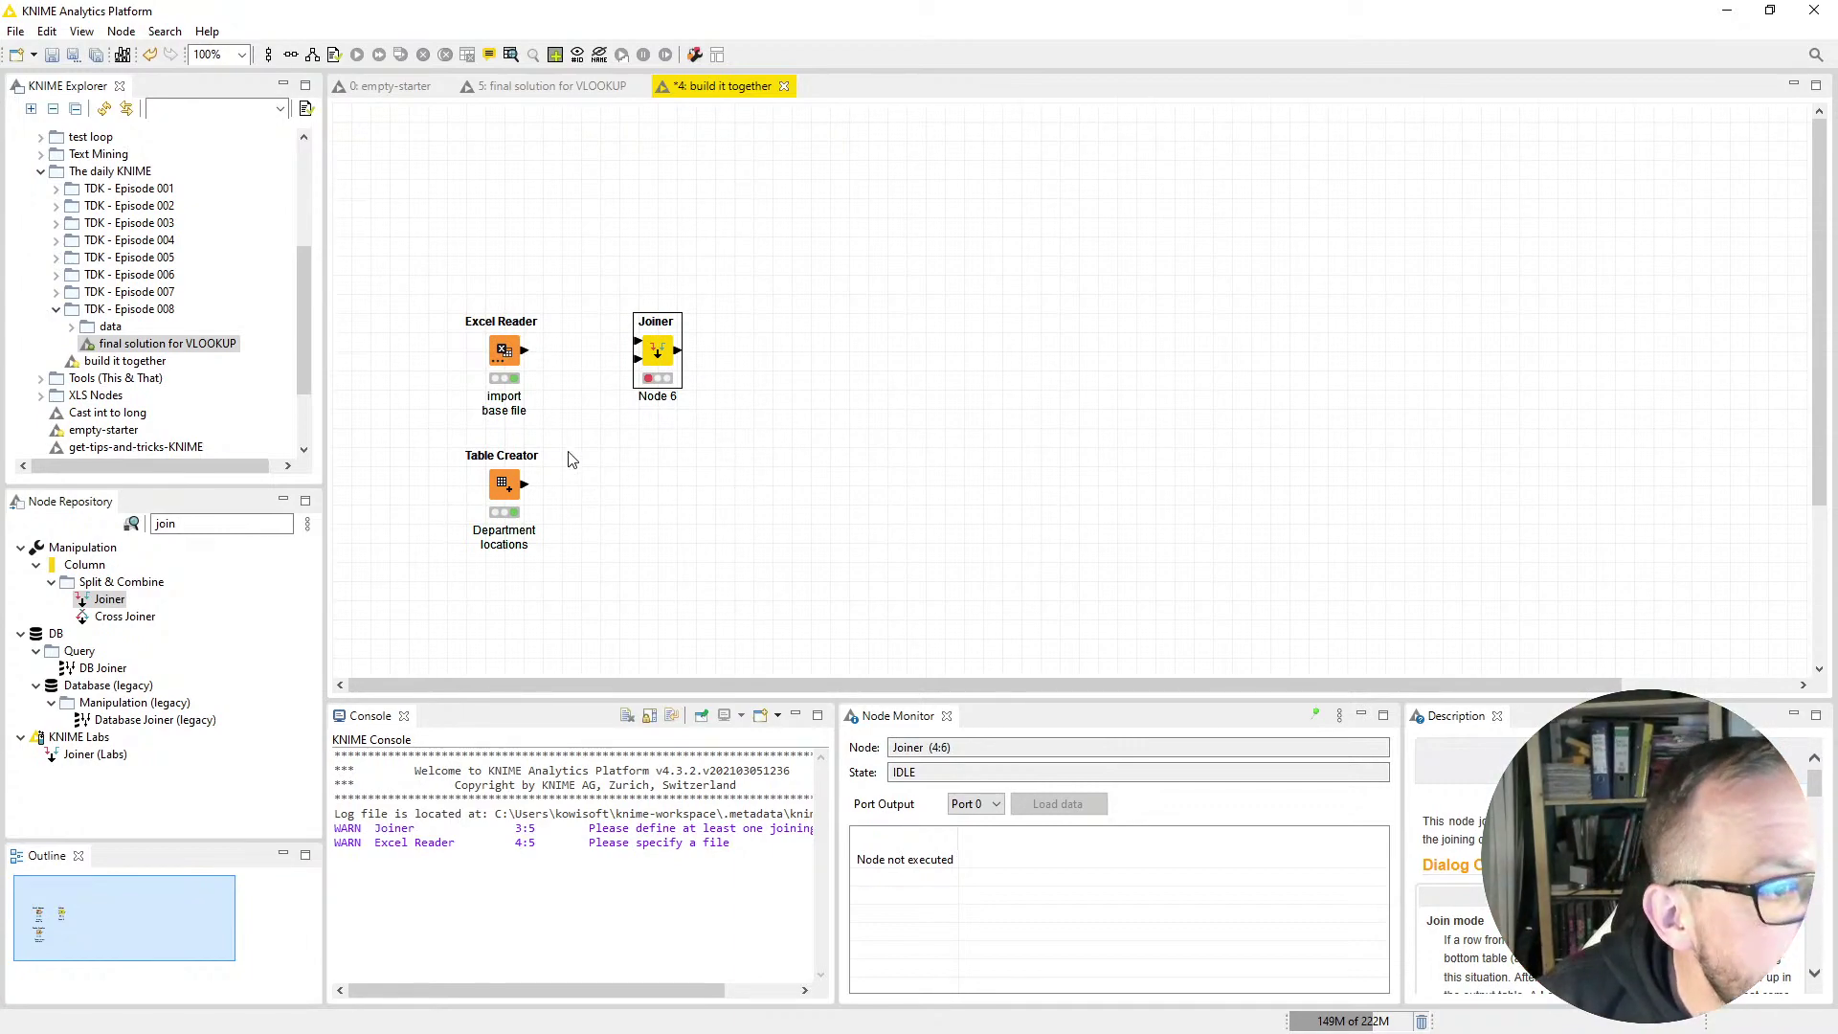
# Connect the Excel Reader's output to the Joiner's upper input and the Table Creator's output to its lower input
pyautogui.click(622, 477)
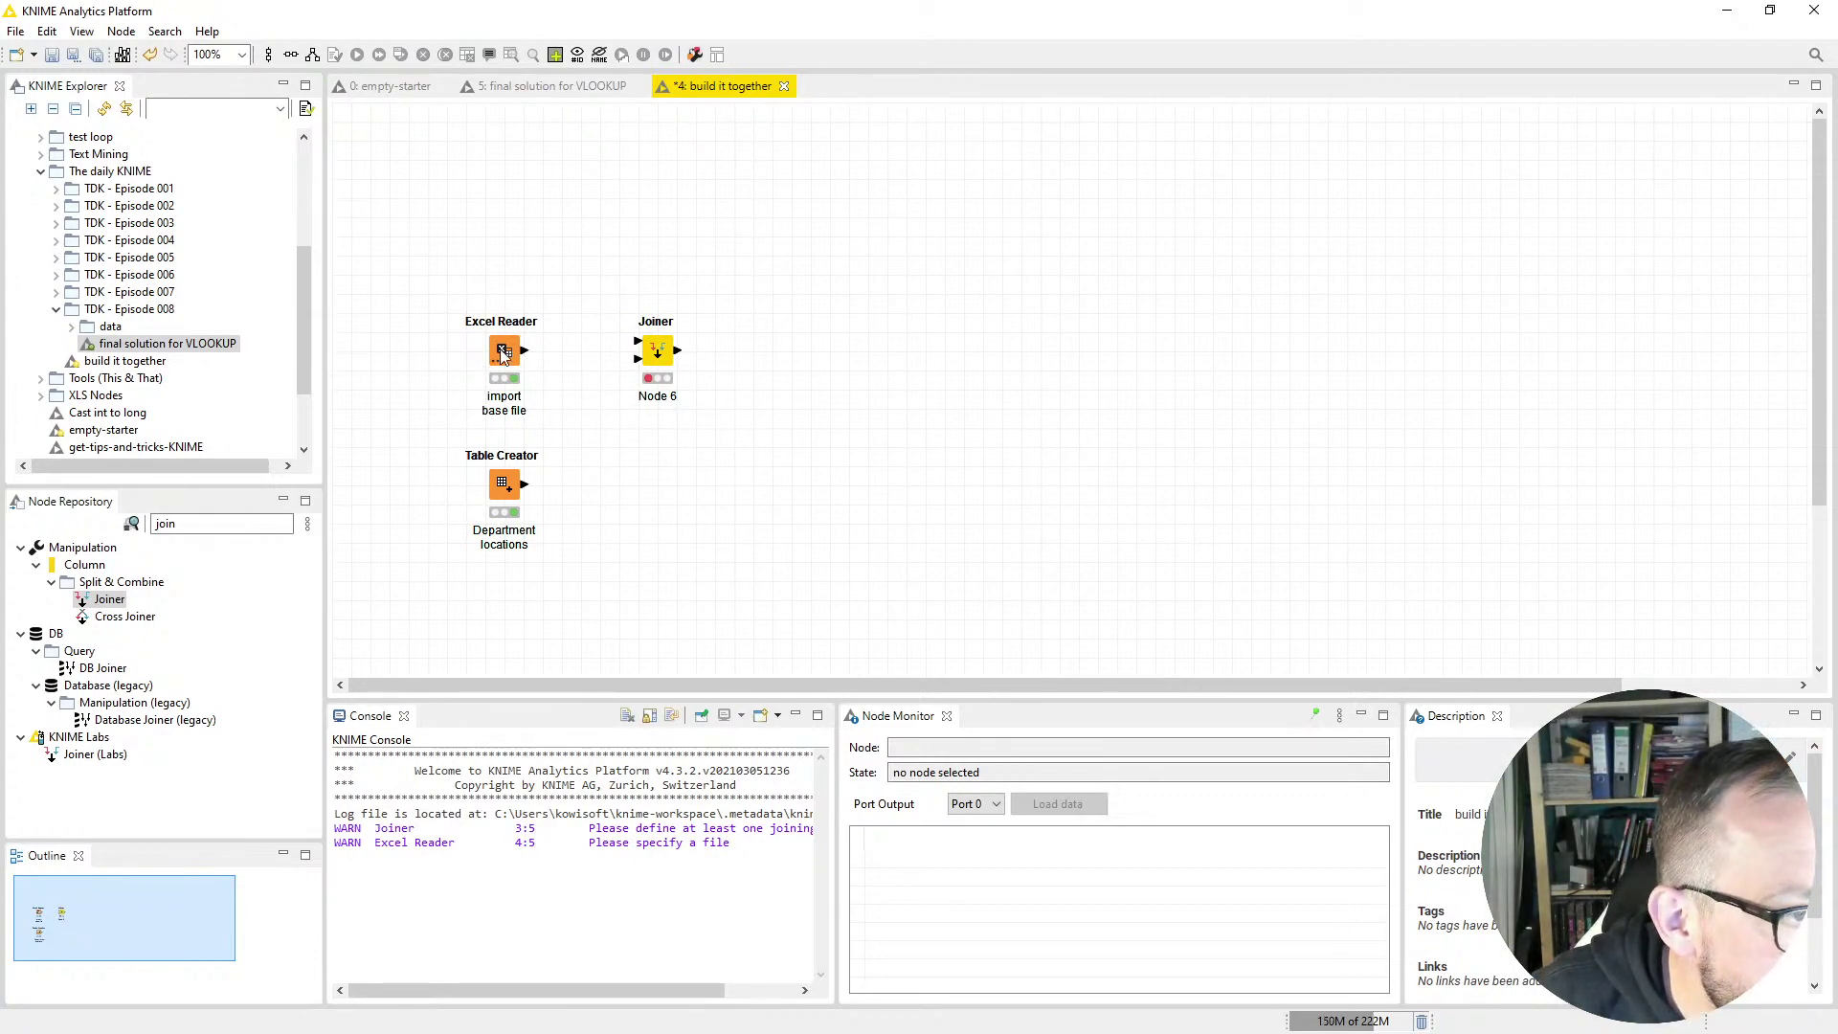
pyautogui.click(526, 356)
pyautogui.moveTo(552, 356); pyautogui.dragTo(637, 343)
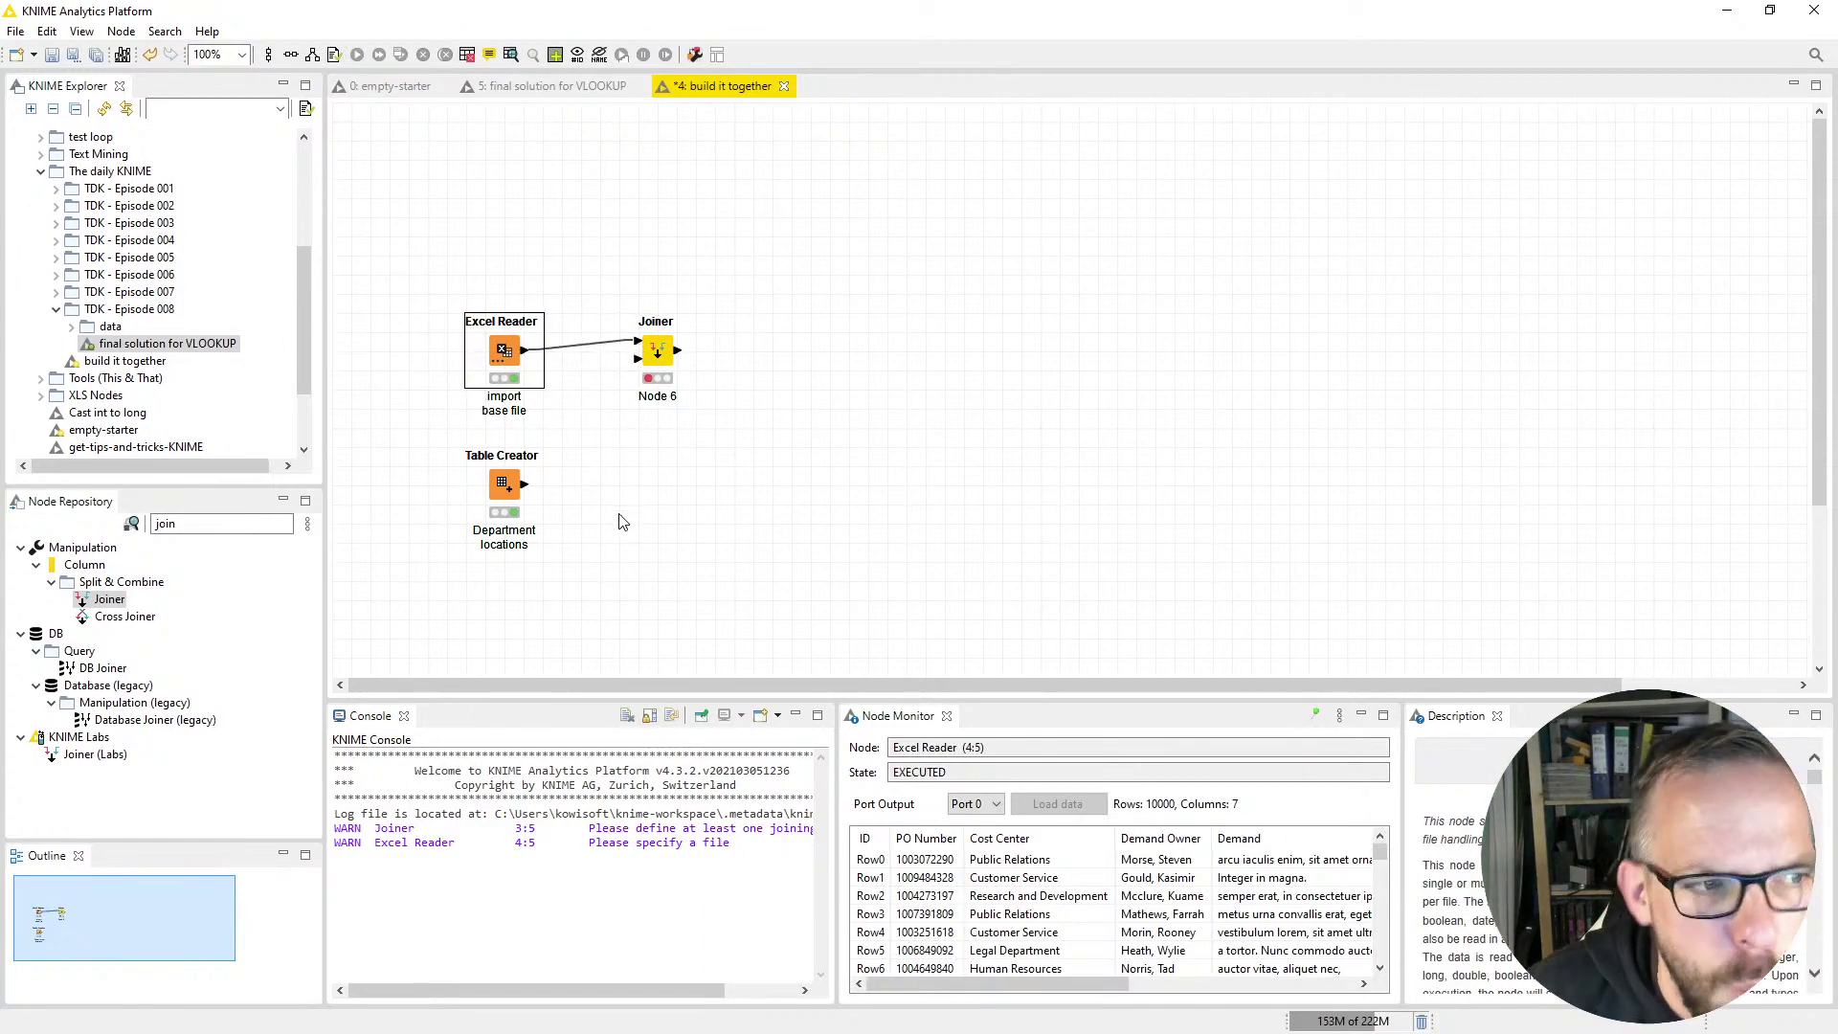
pyautogui.click(534, 490)
pyautogui.moveTo(534, 490); pyautogui.dragTo(649, 364)
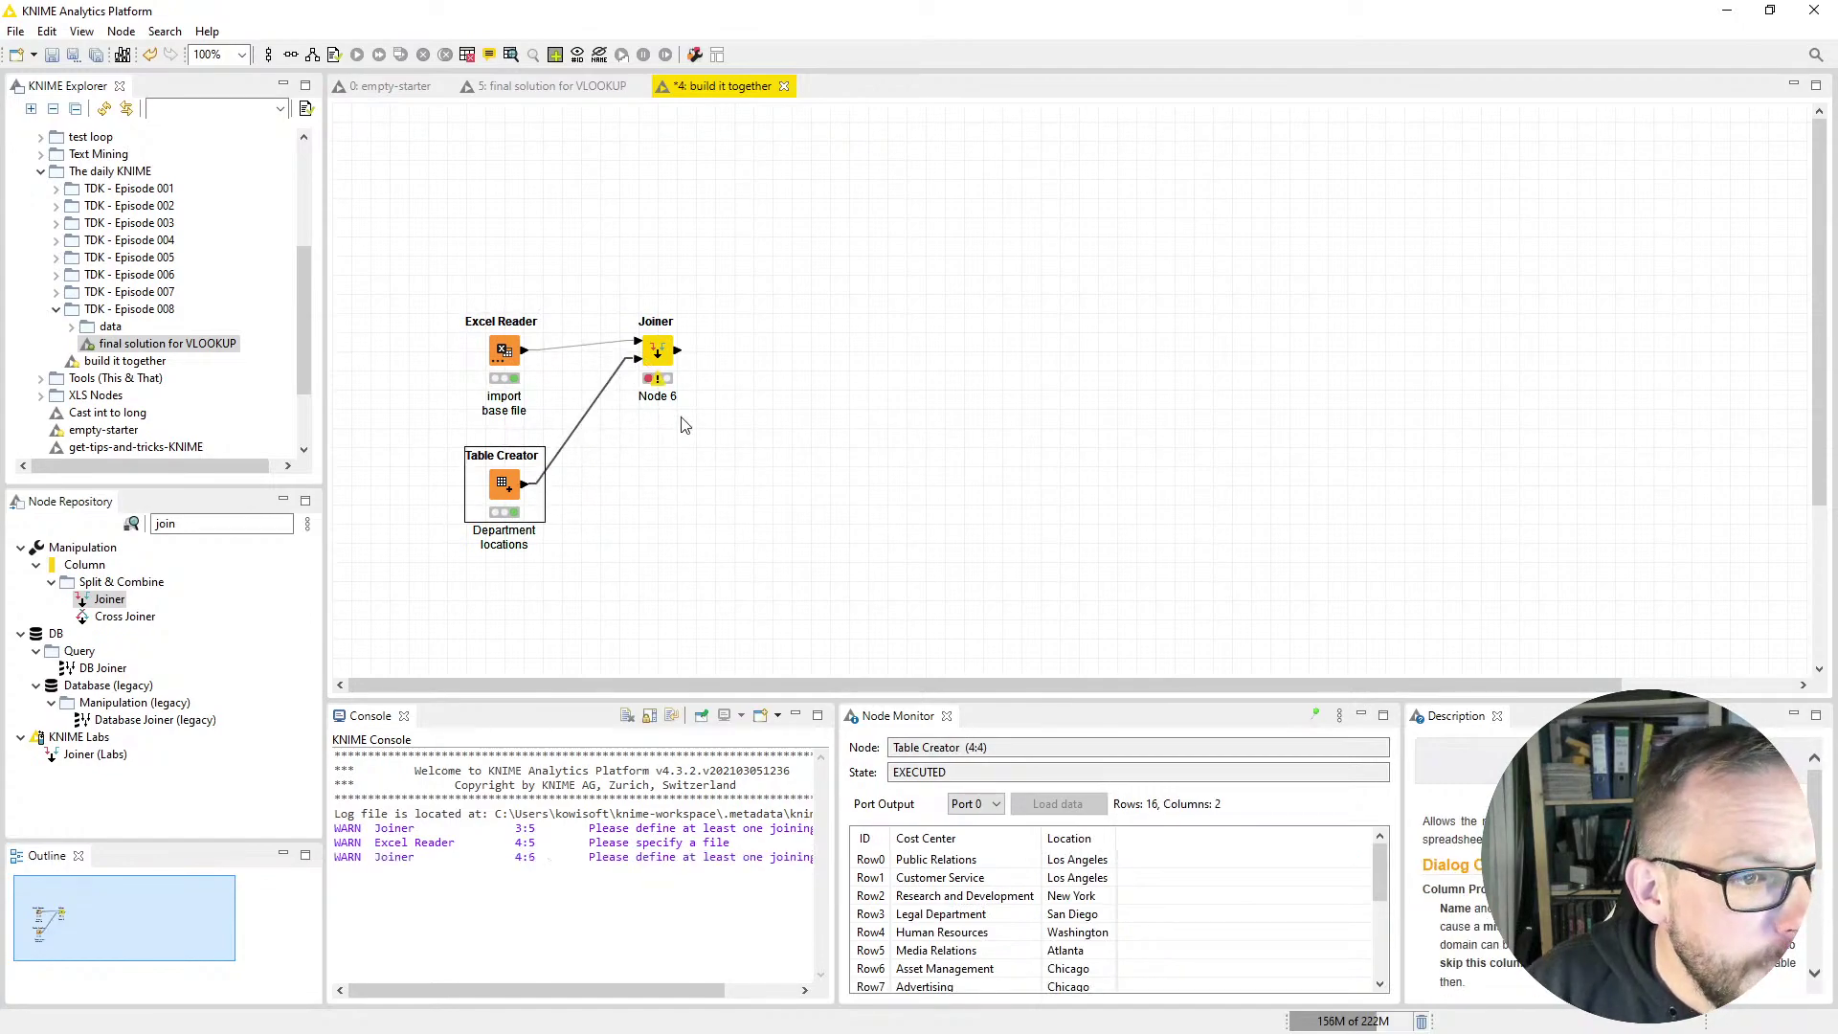
# Label the Joiner node "join loc to cost ctr" on two lines, breaking after "join"
pyautogui.click(781, 551)
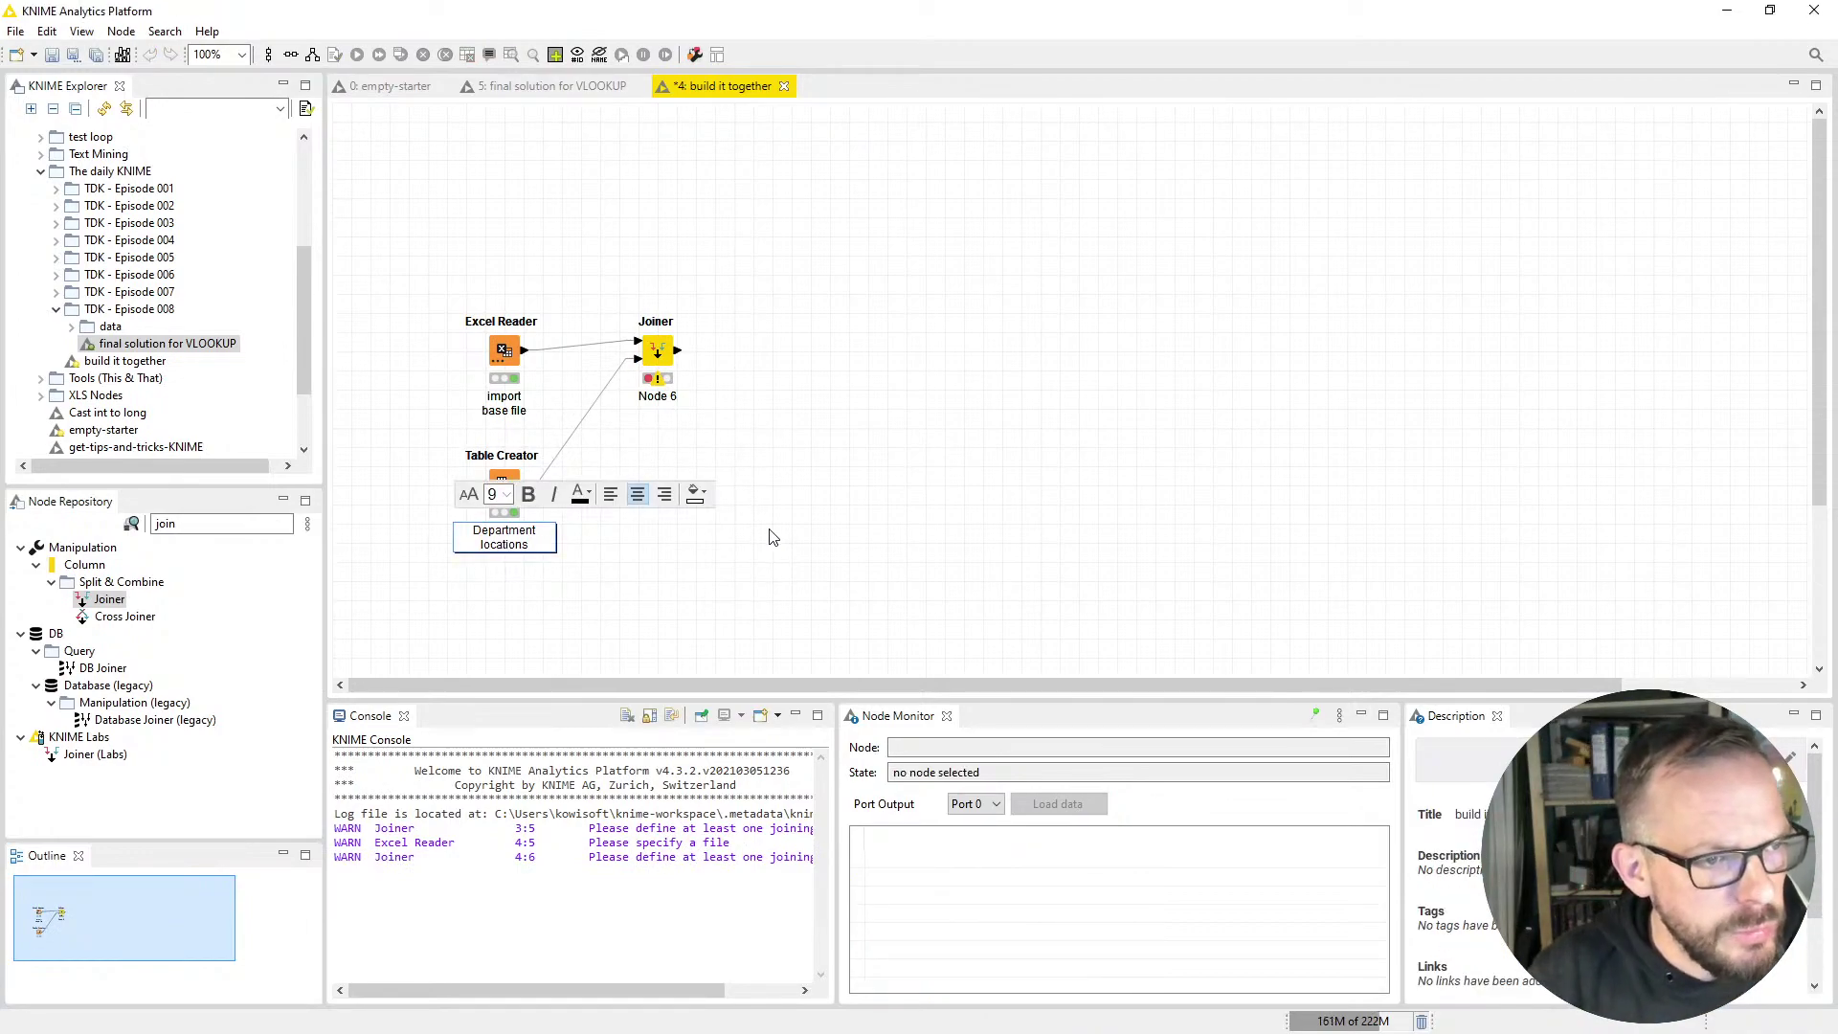
pyautogui.click(768, 533)
pyautogui.click(659, 398)
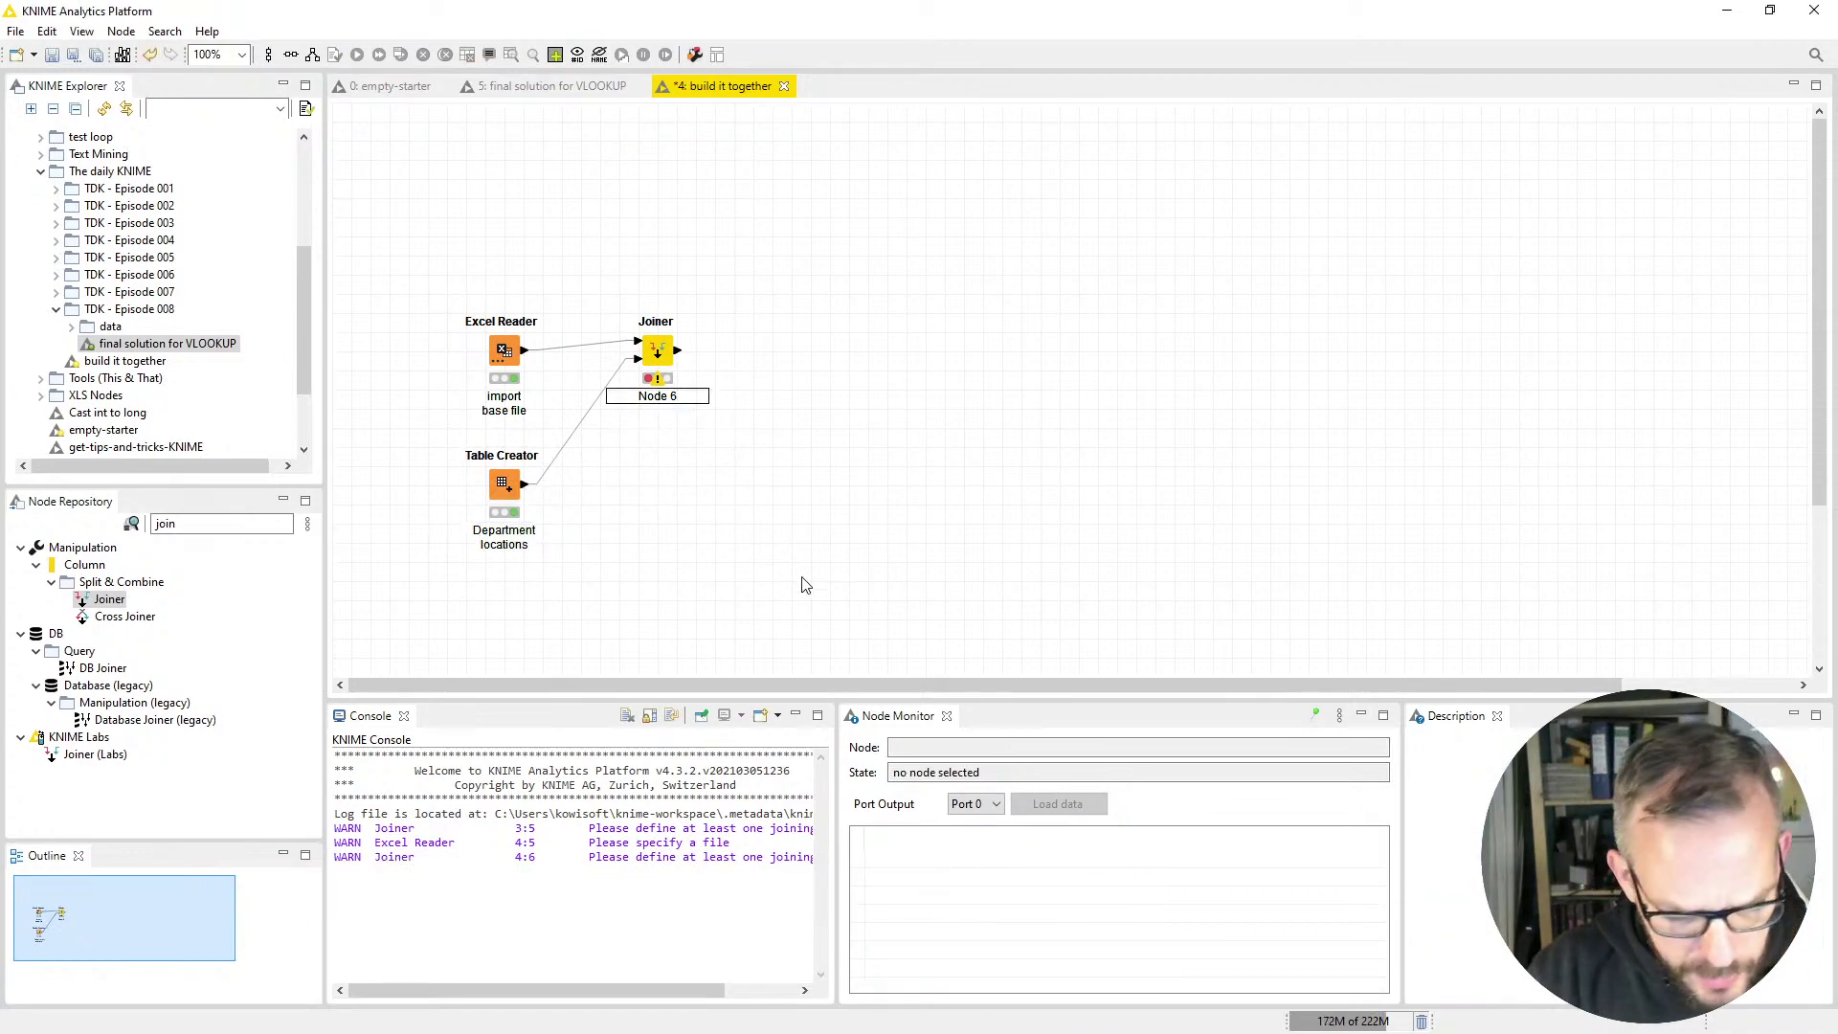
pyautogui.write('join')
pyautogui.press('Return')
pyautogui.write('loc to cost ctr')
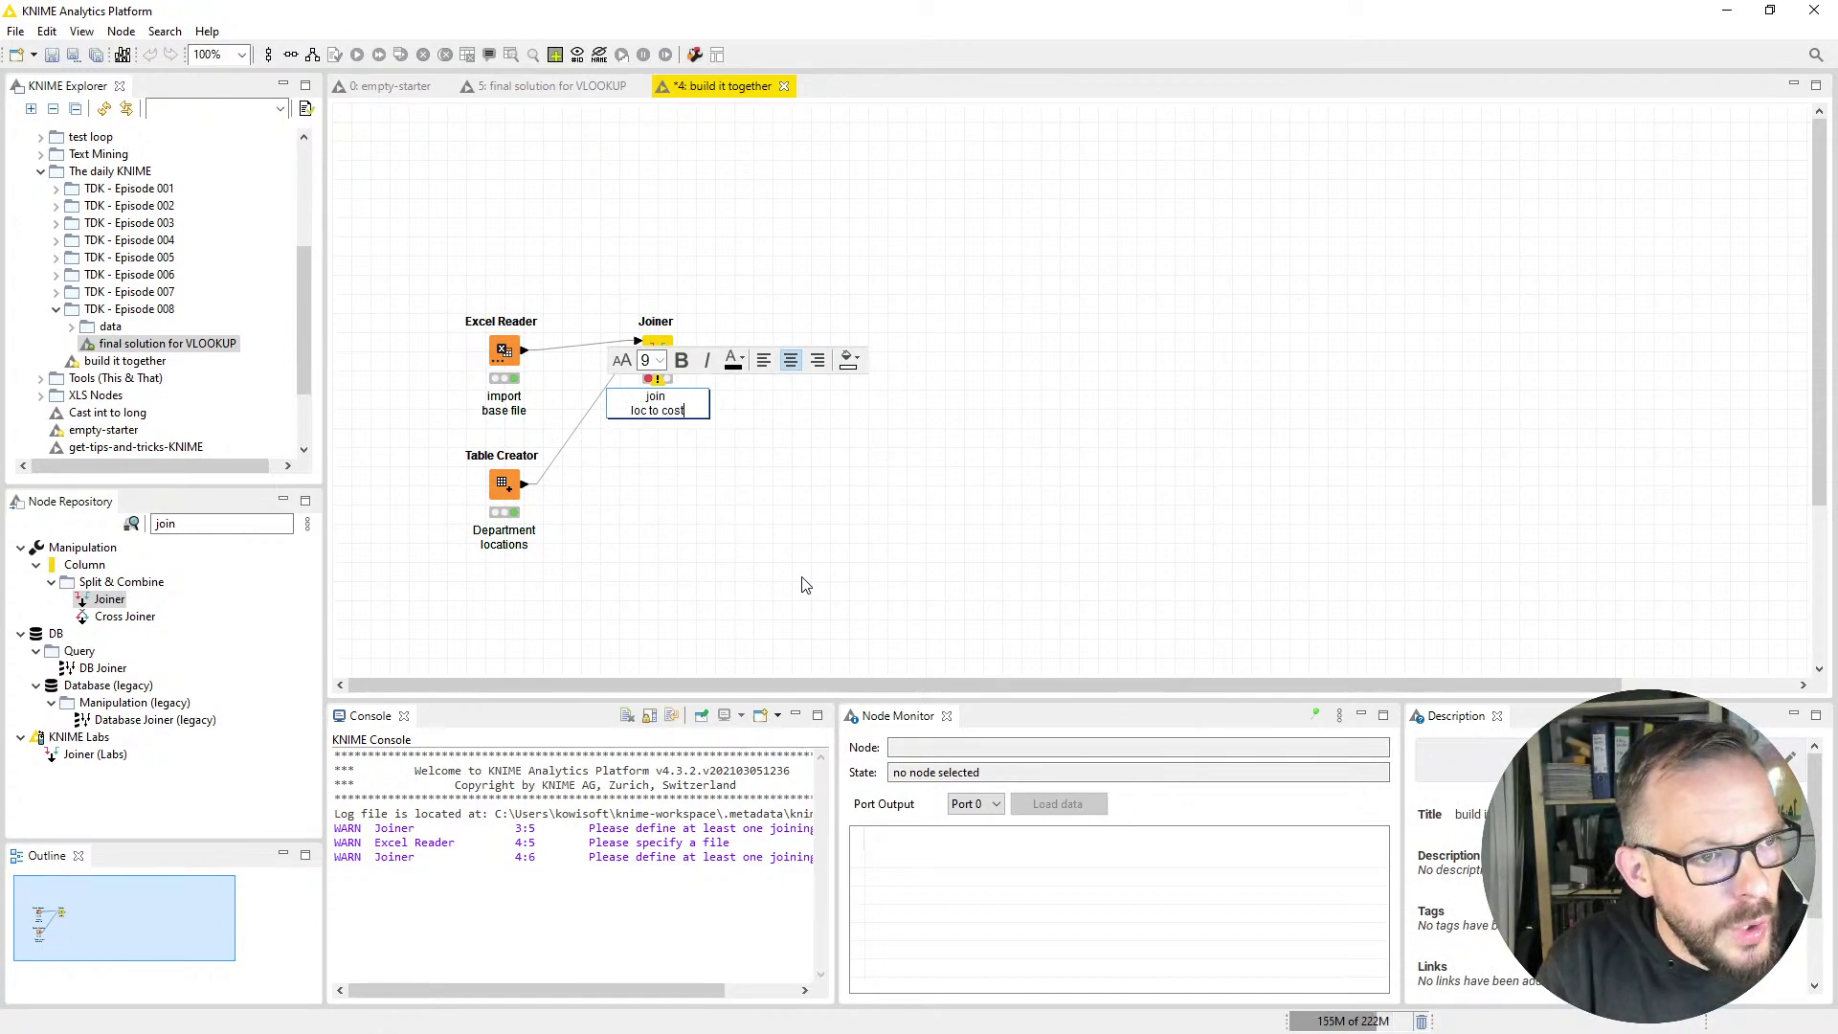
pyautogui.click(804, 585)
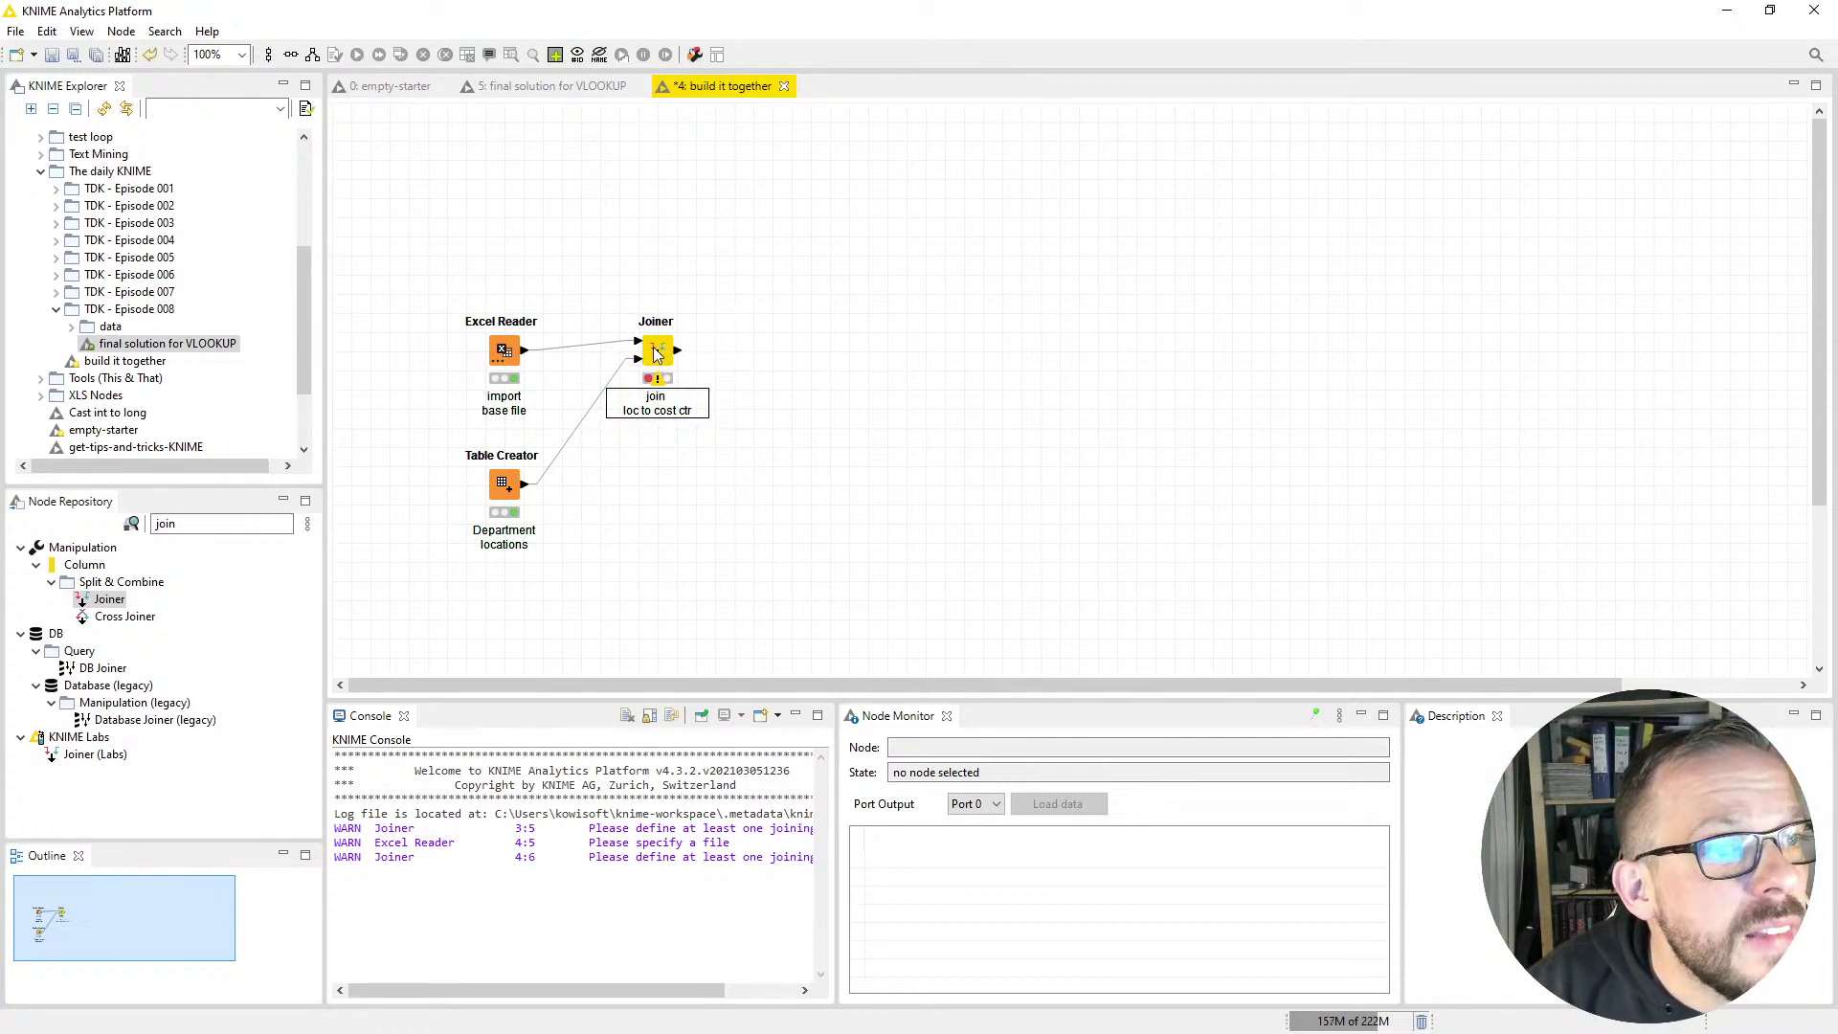
# Examine the output tables of the Excel Reader and the Table Creator for a shared column to join on
pyautogui.doubleClick(657, 352)
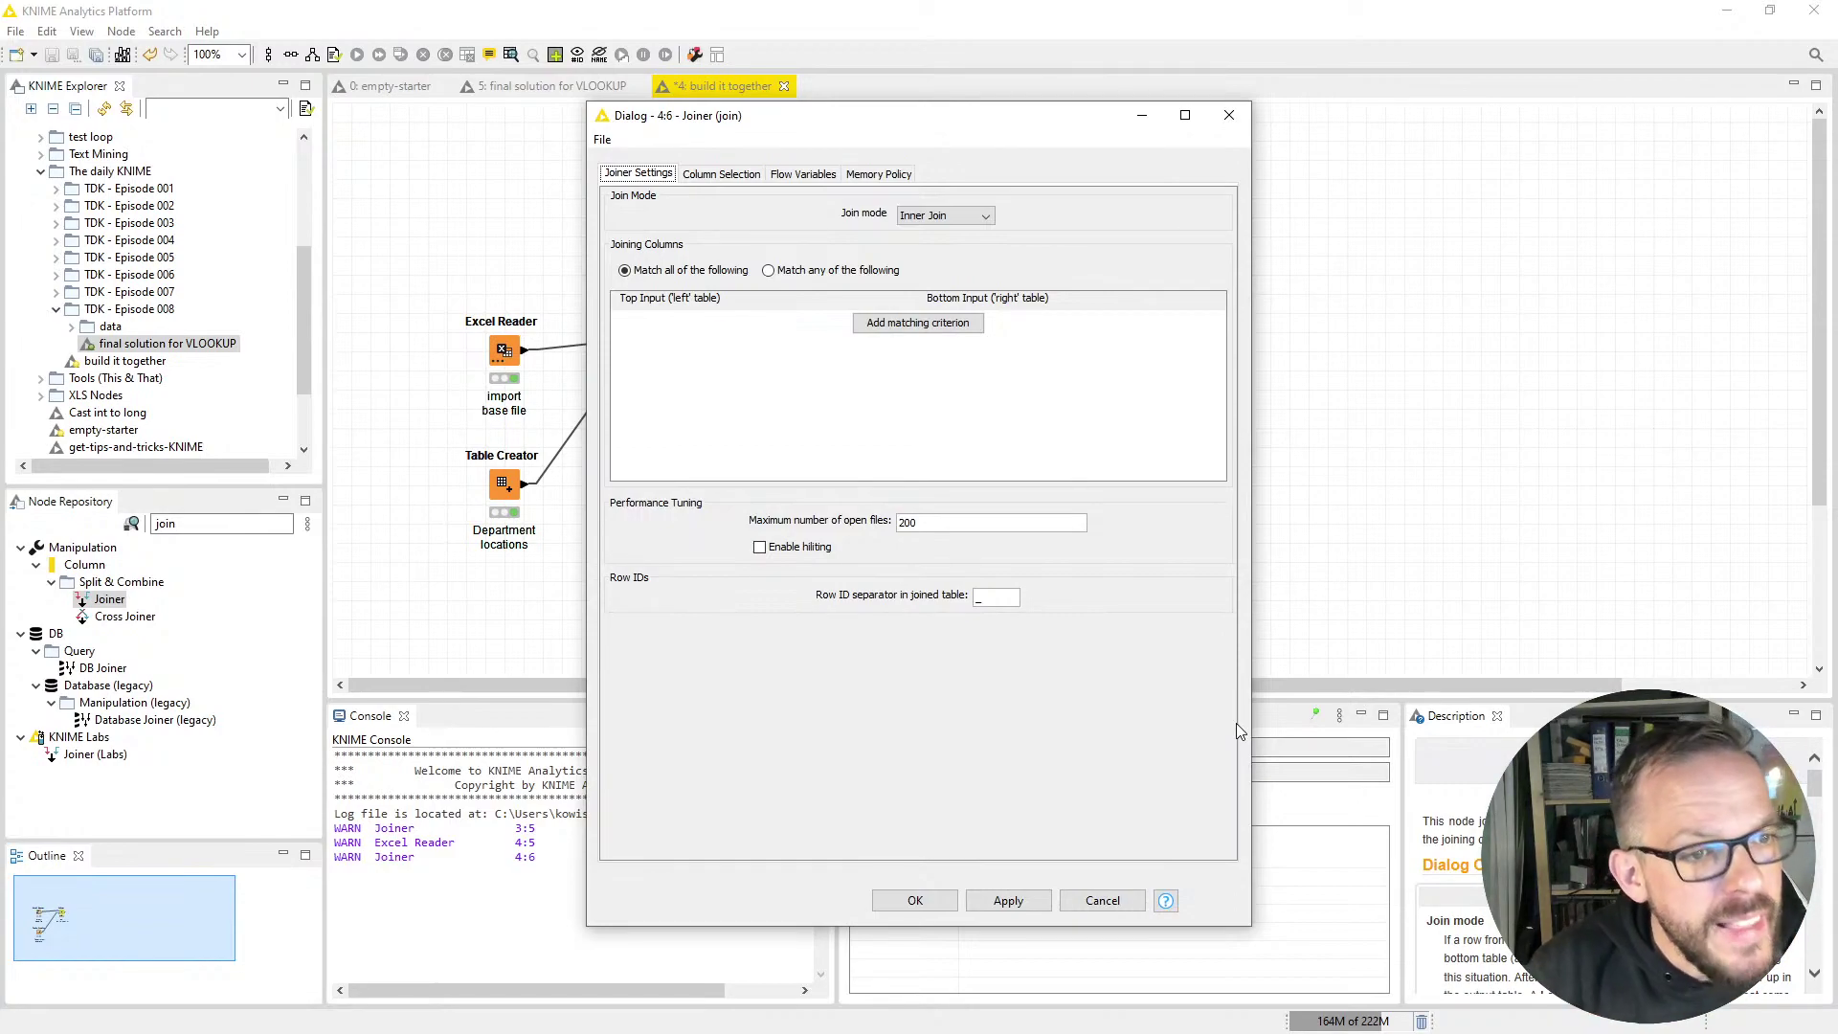
pyautogui.click(1121, 900)
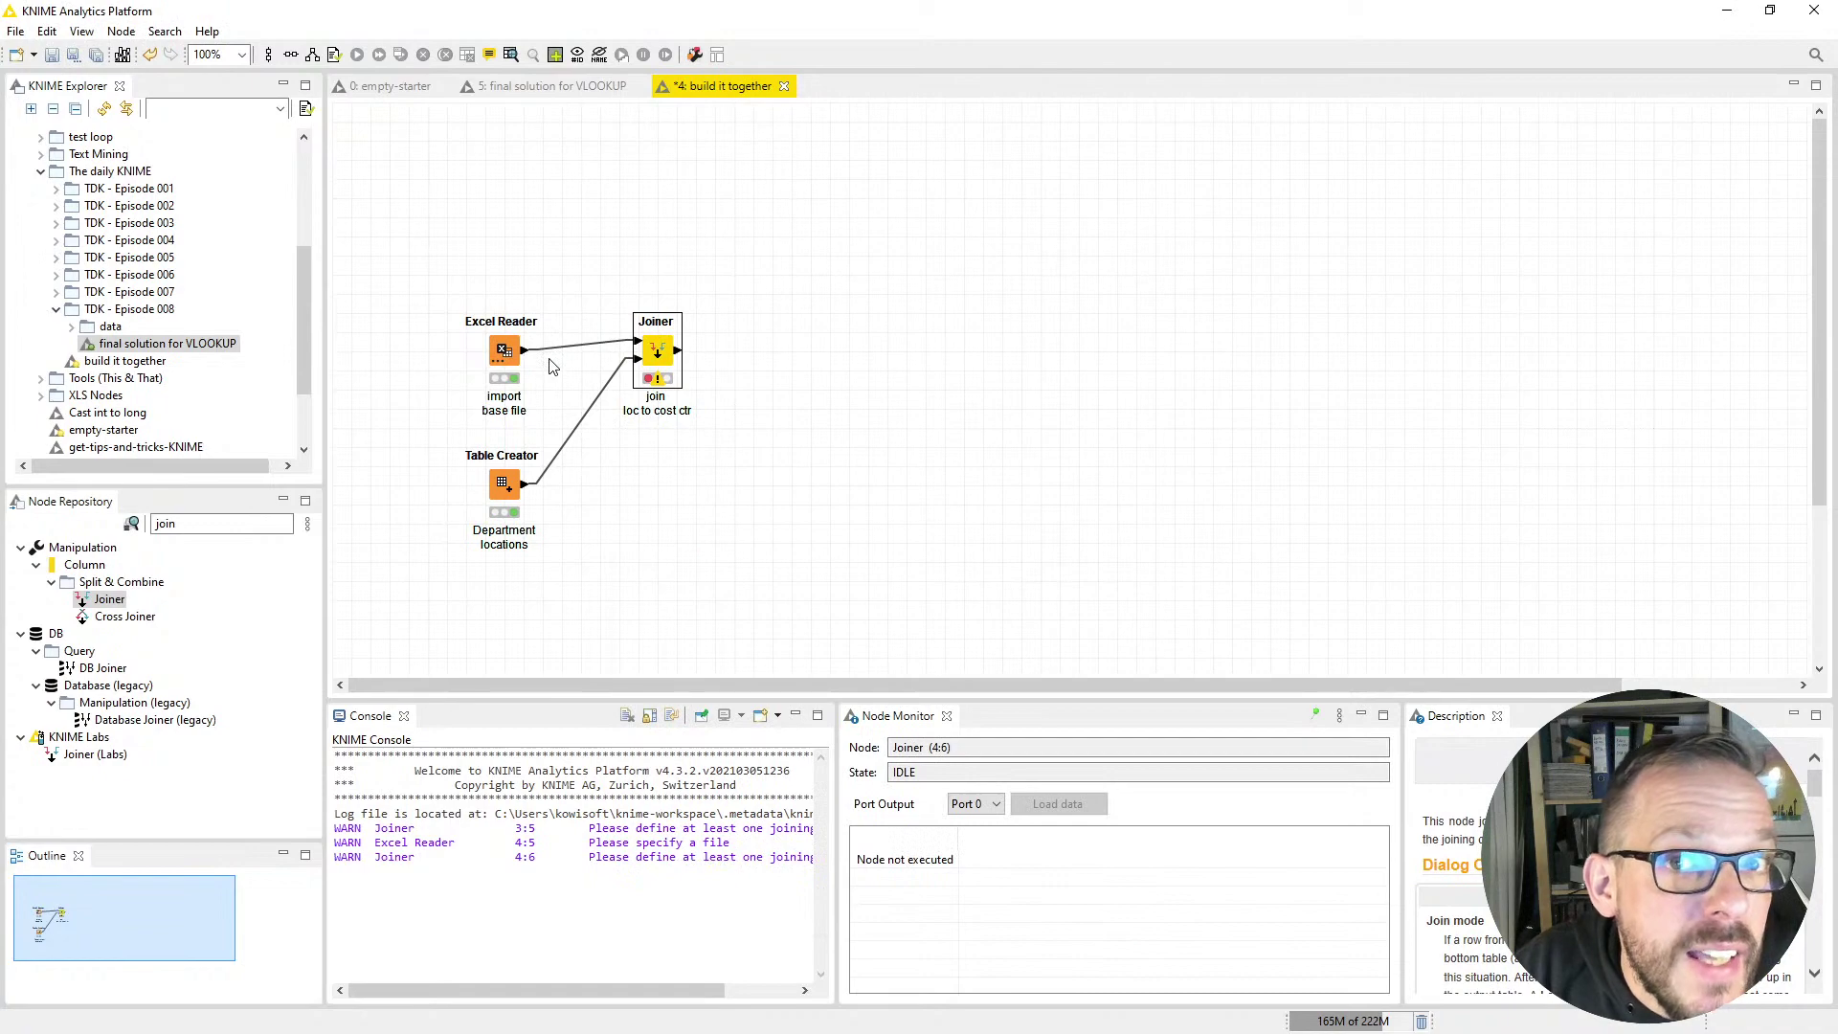
pyautogui.click(517, 359)
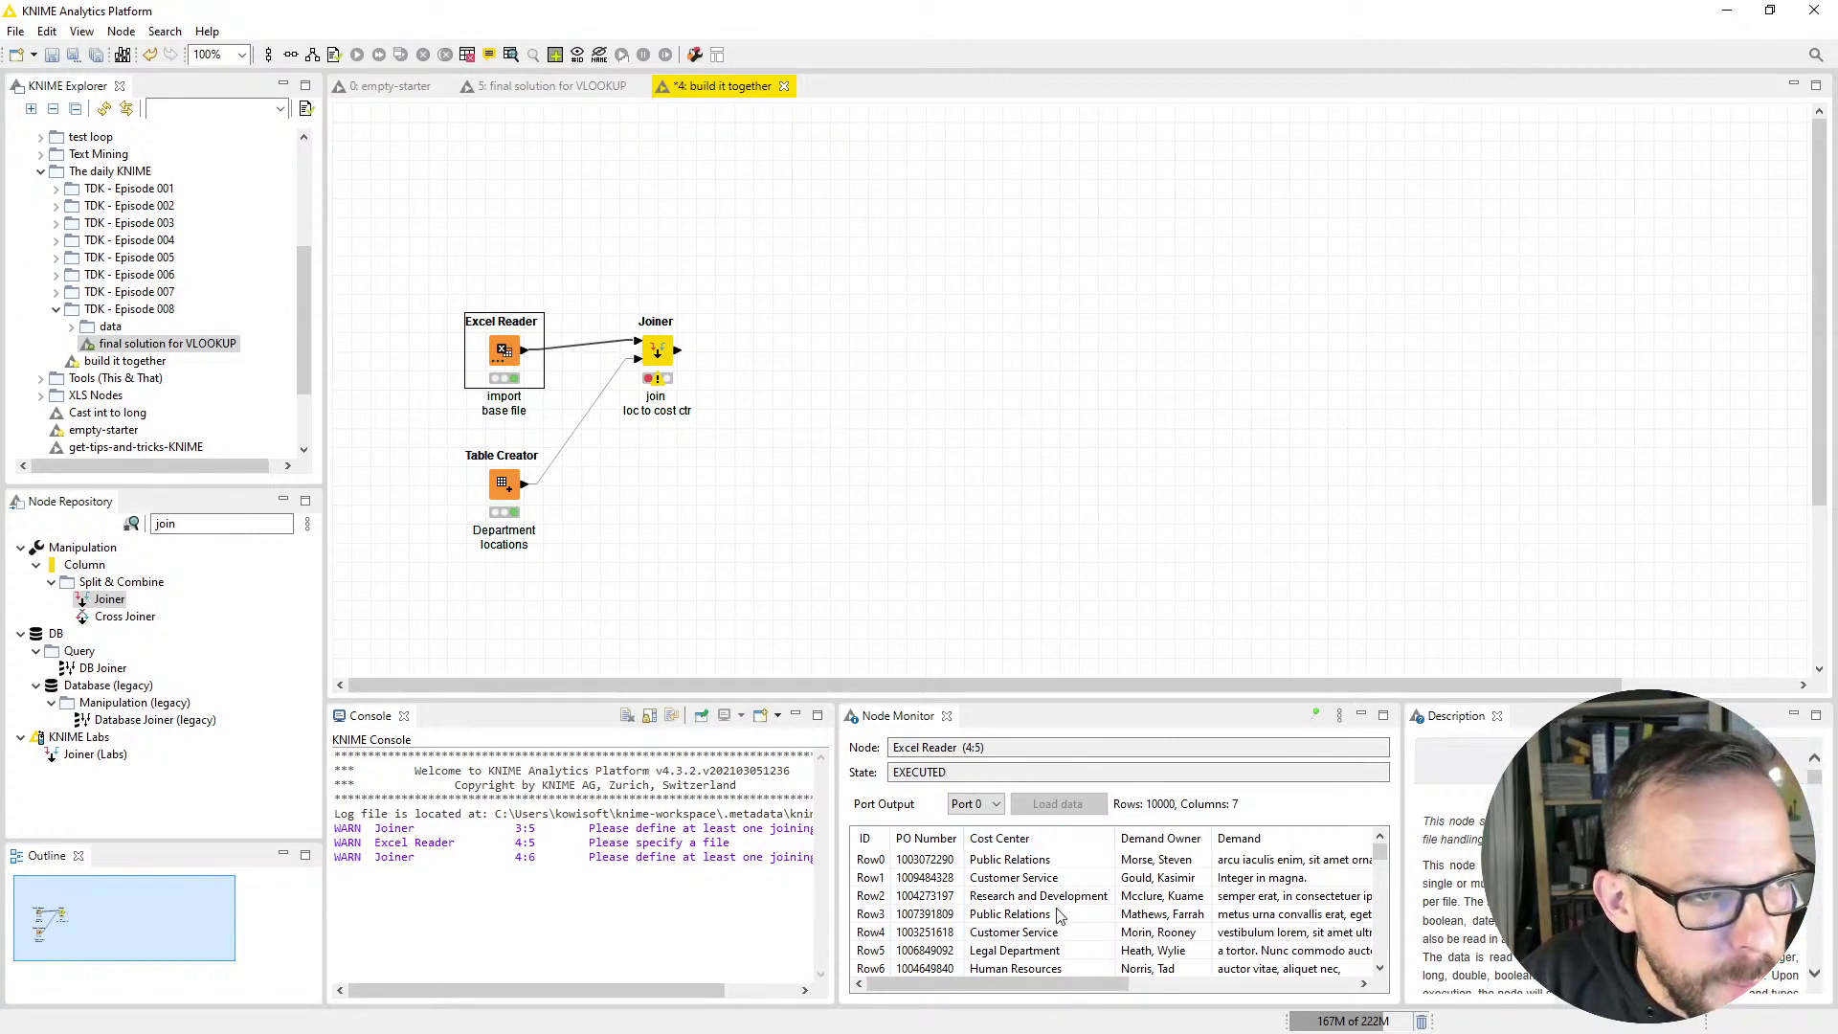
pyautogui.click(505, 487)
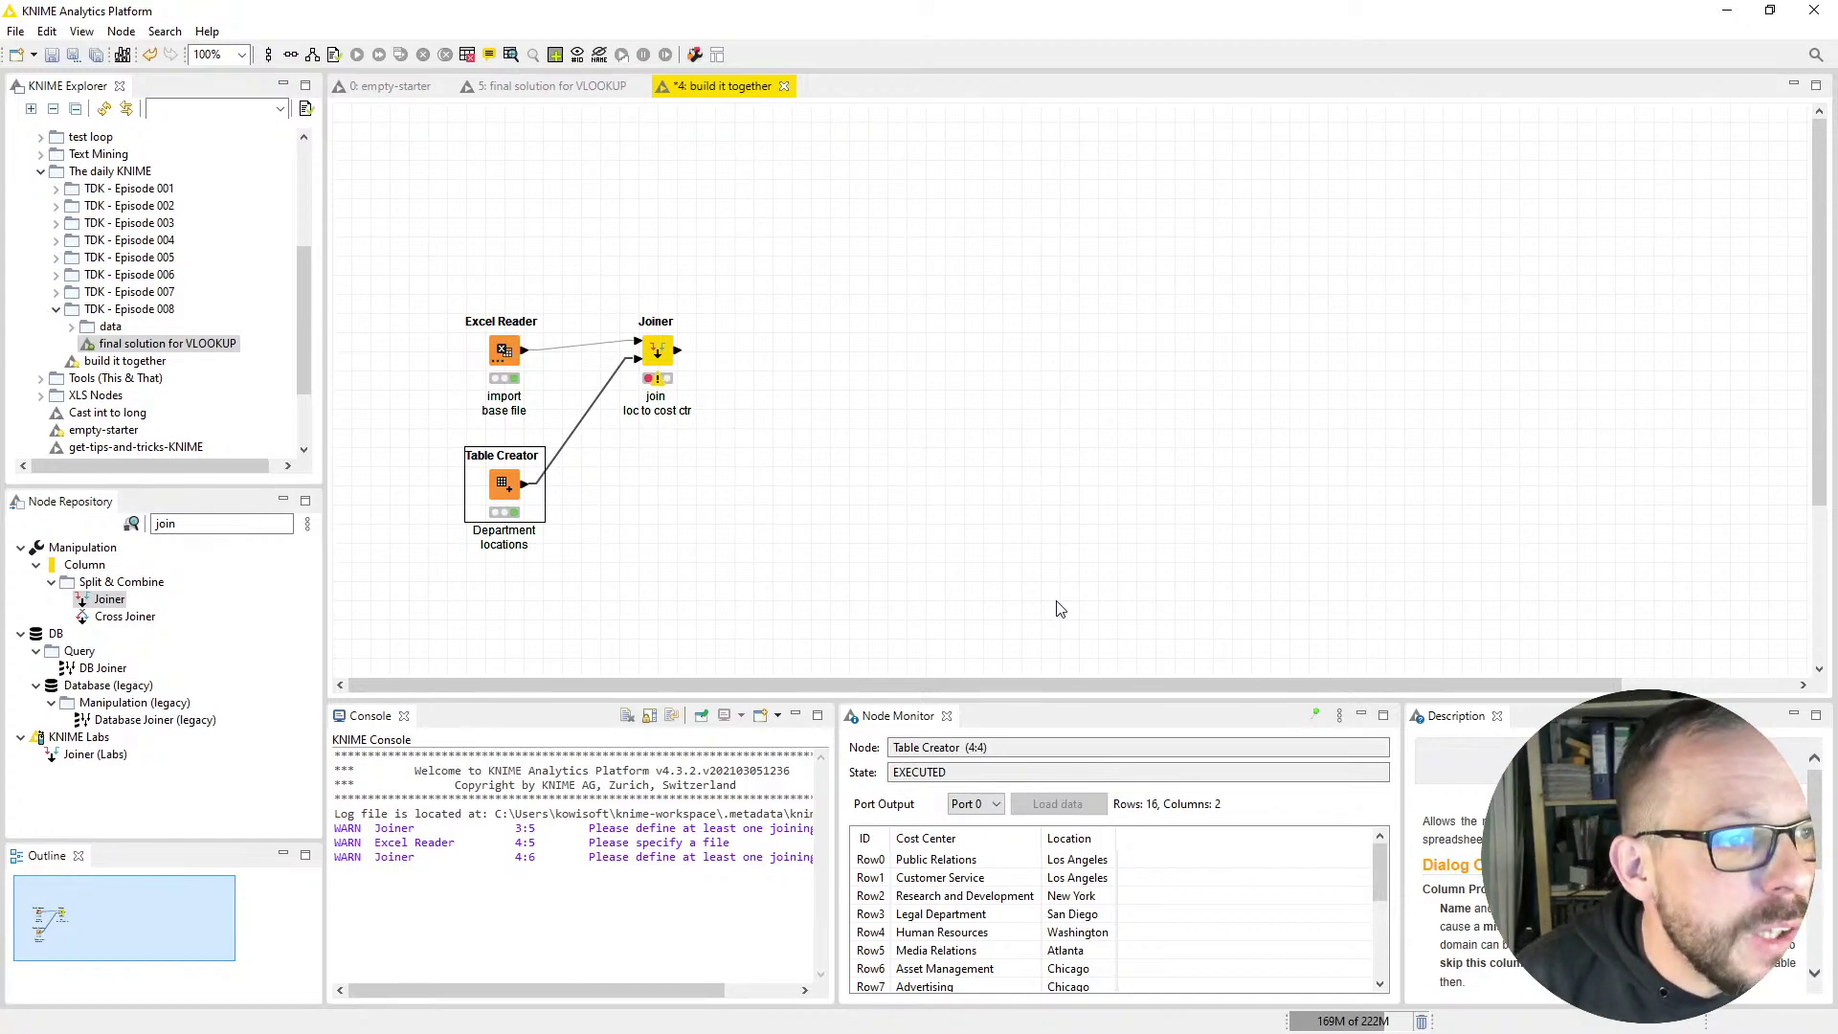
pyautogui.click(668, 366)
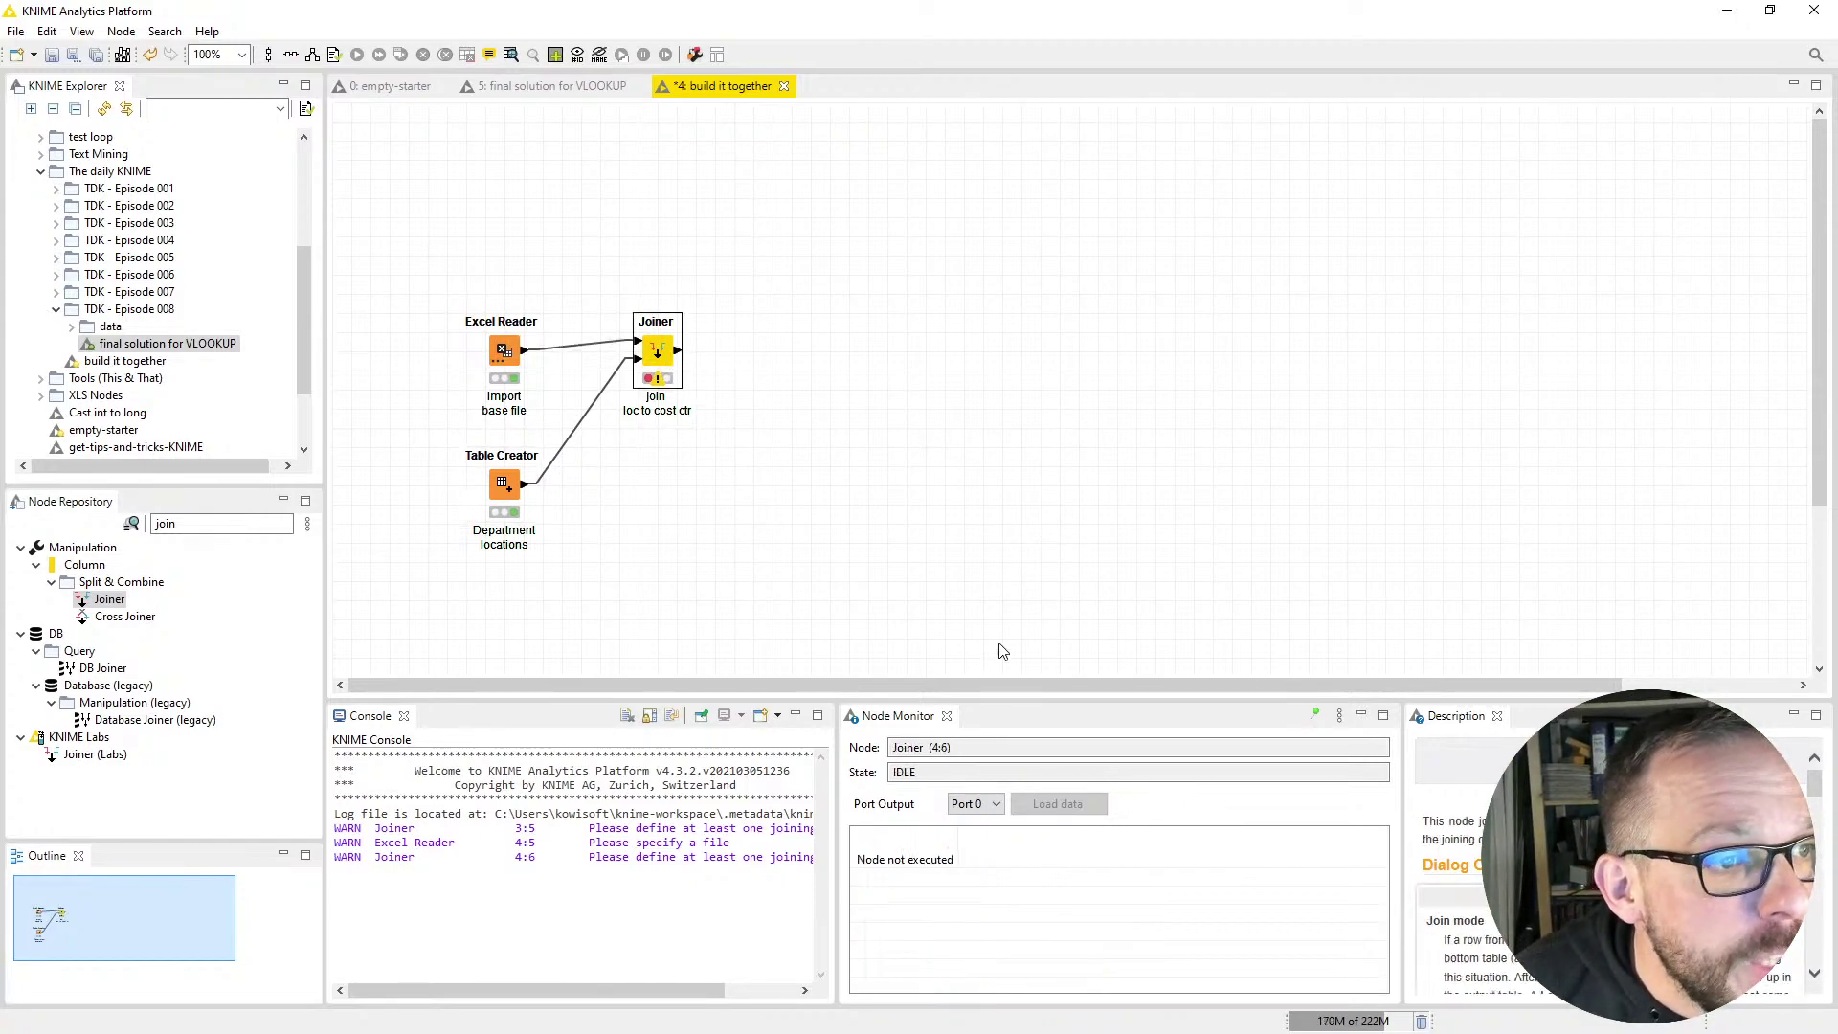
pyautogui.doubleClick(668, 354)
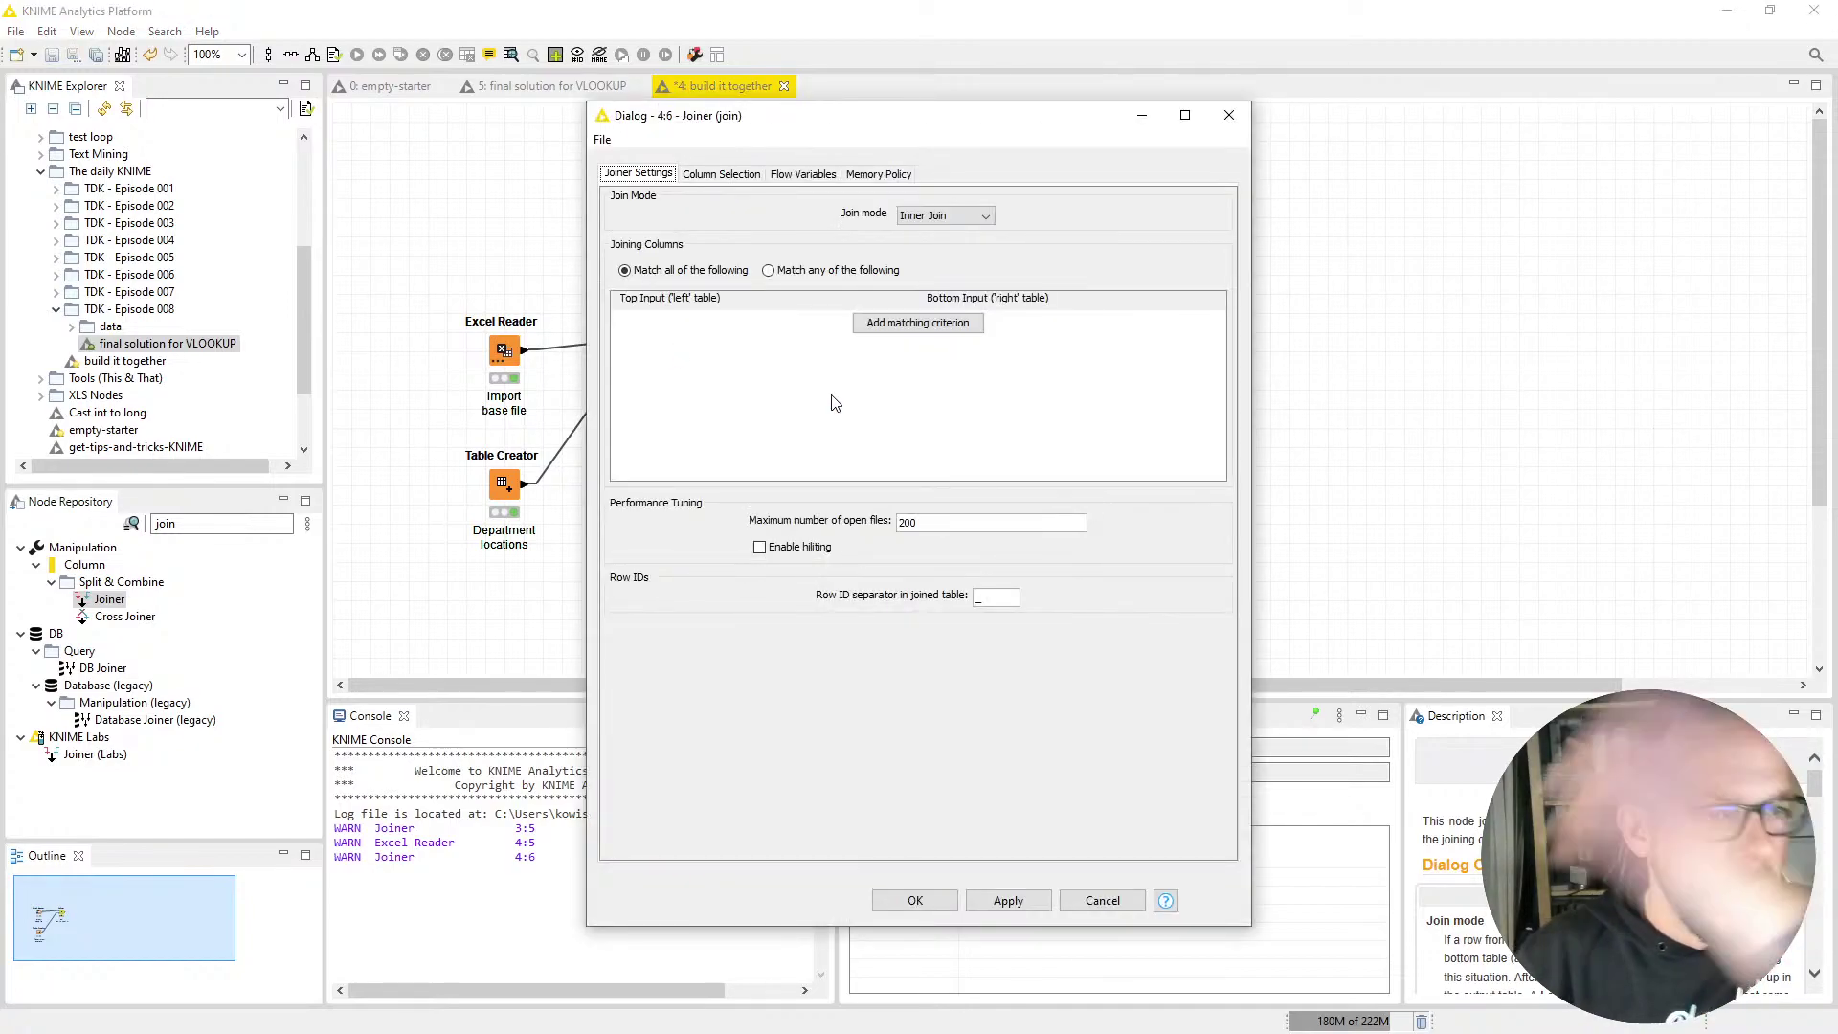
pyautogui.click(953, 326)
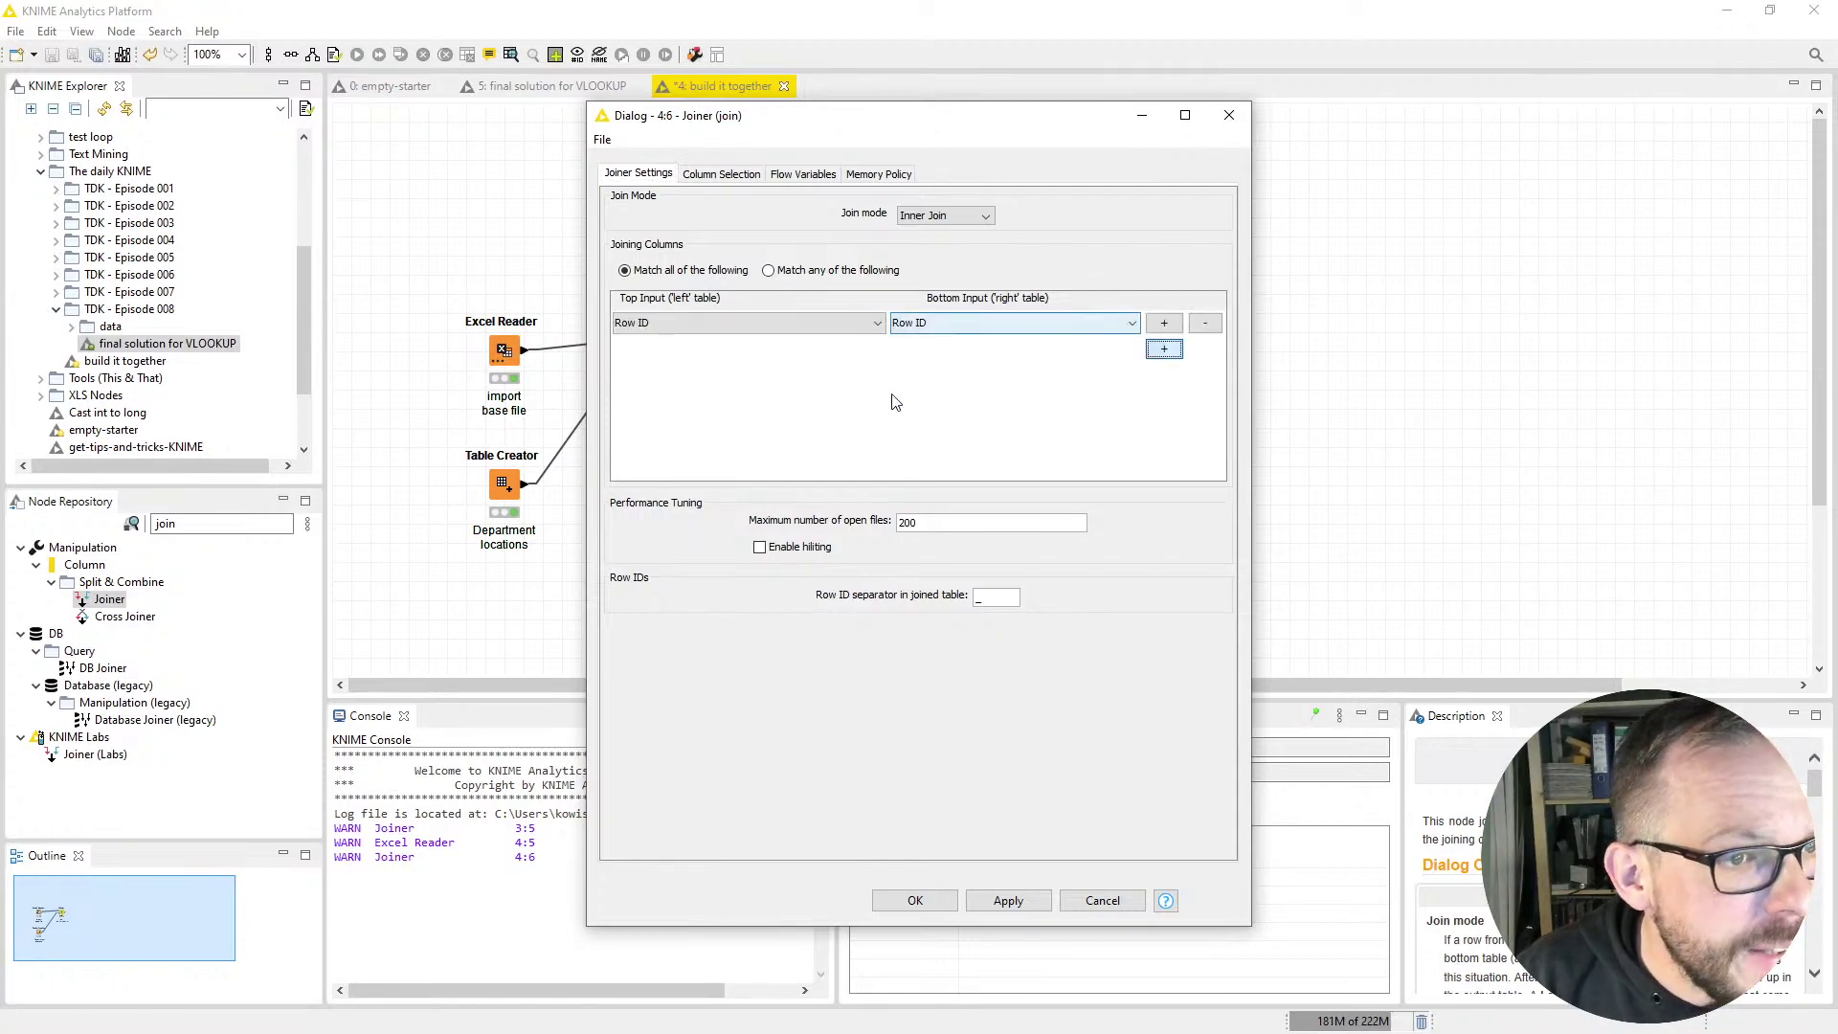
pyautogui.click(807, 326)
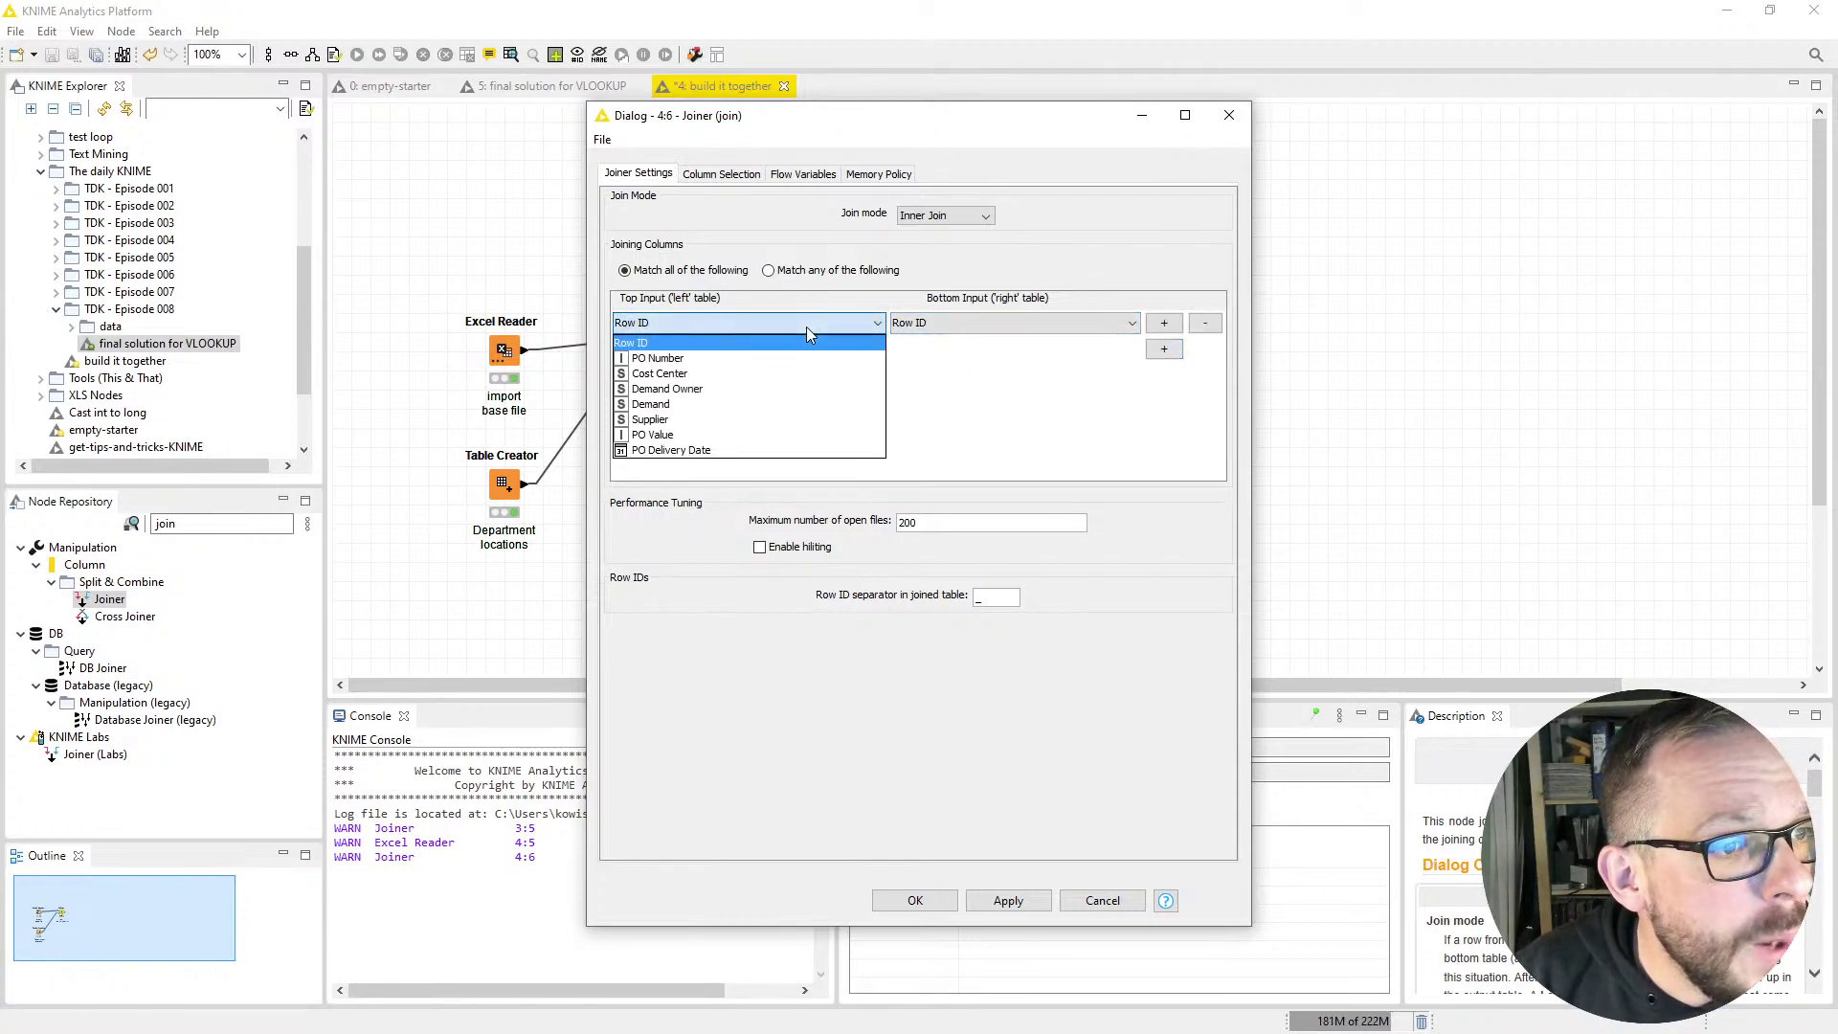
pyautogui.click(801, 374)
pyautogui.moveTo(825, 134); pyautogui.dragTo(1248, 136)
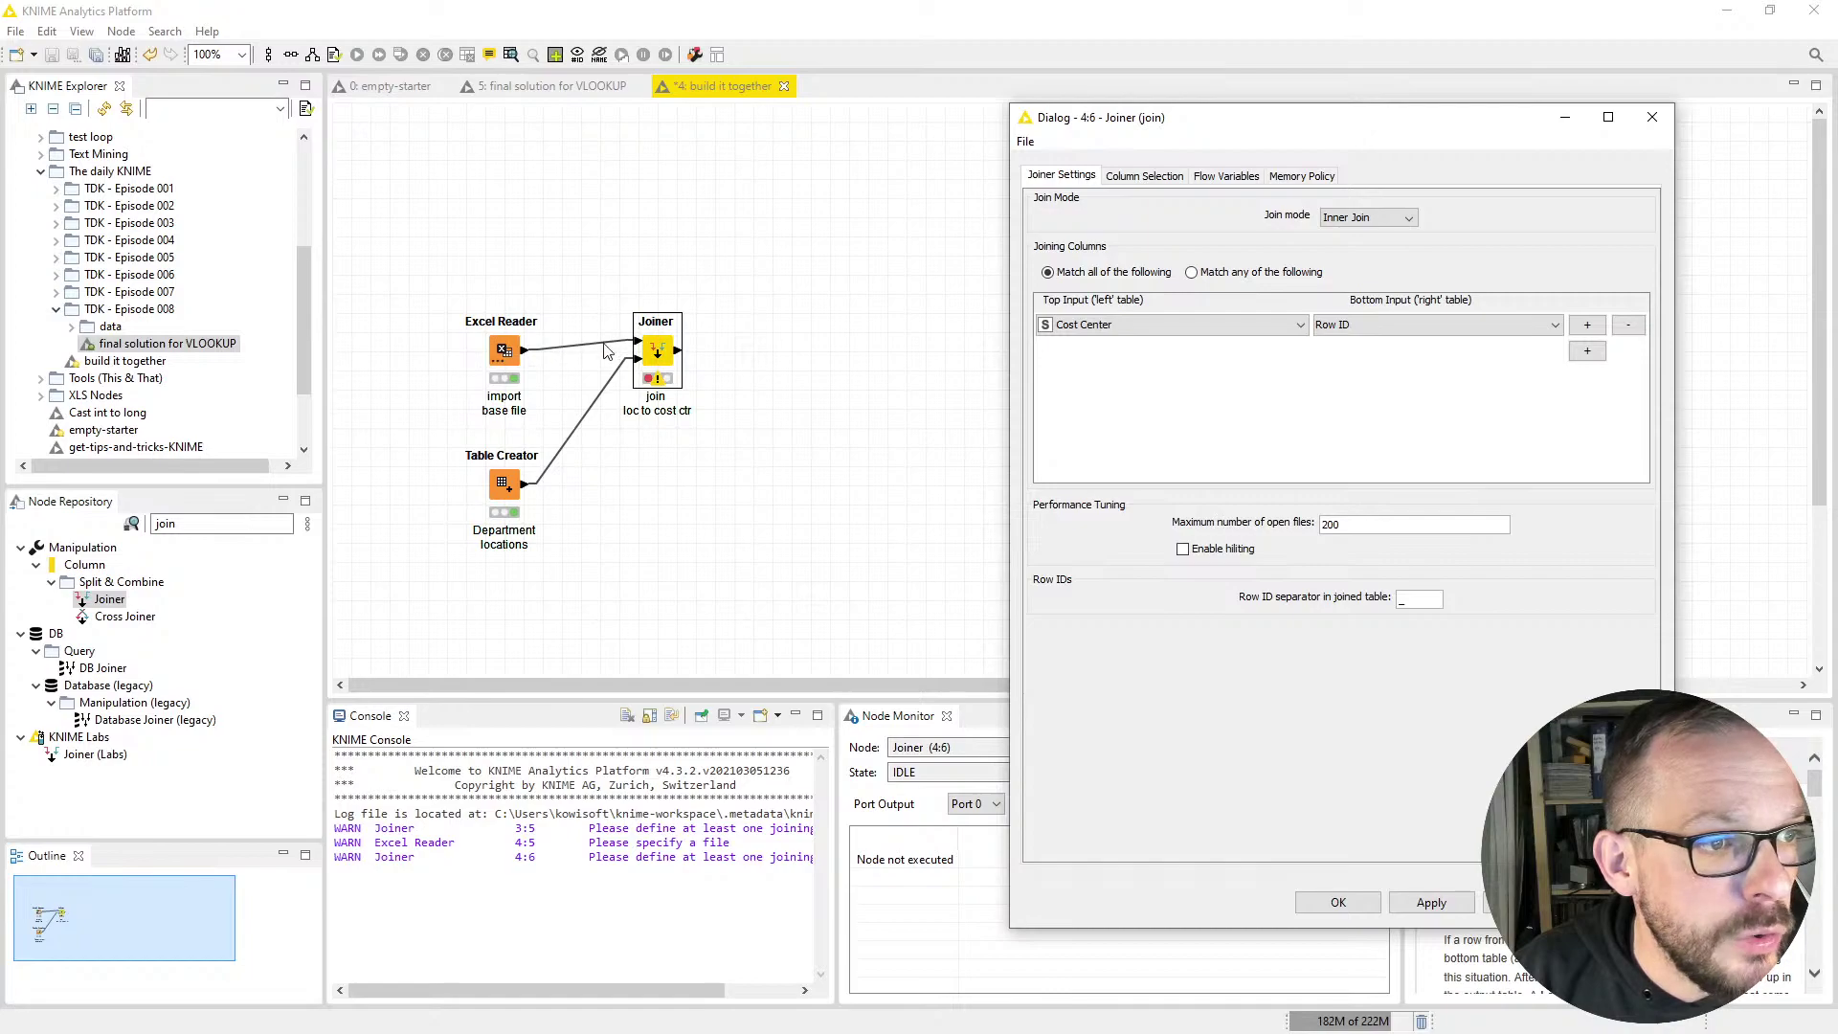
pyautogui.click(1433, 326)
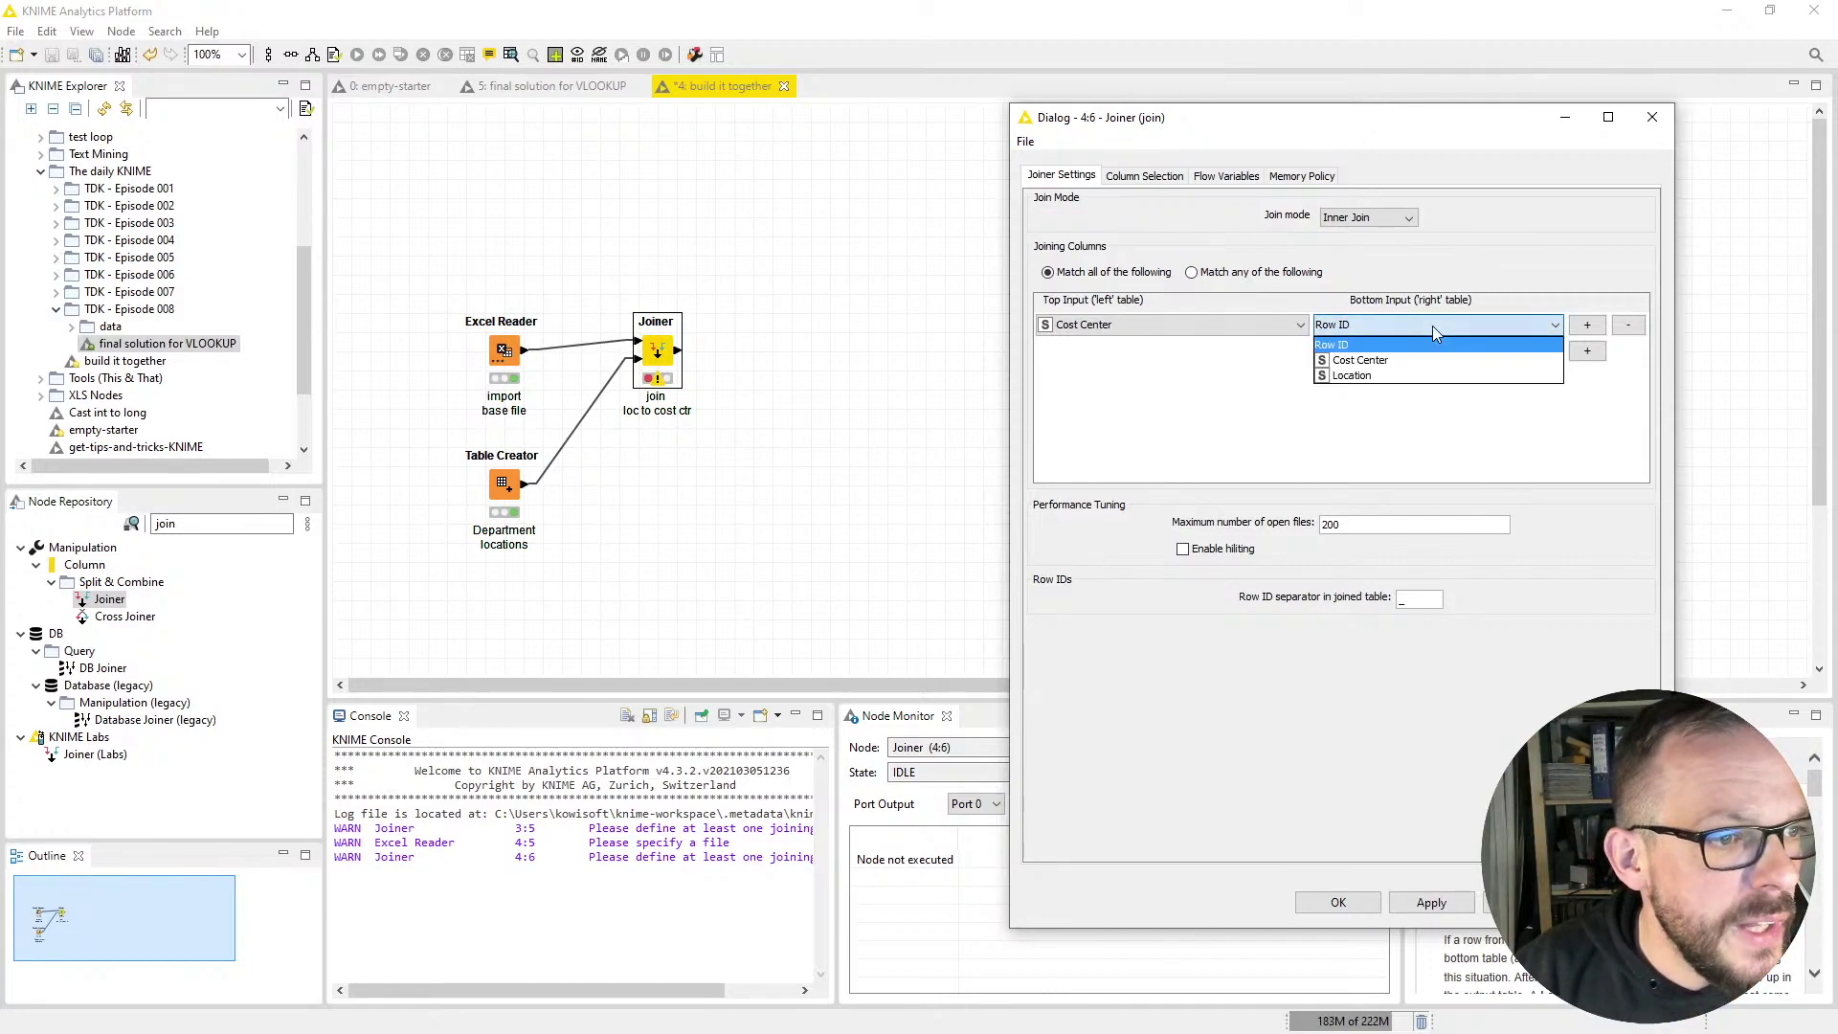
pyautogui.click(1373, 362)
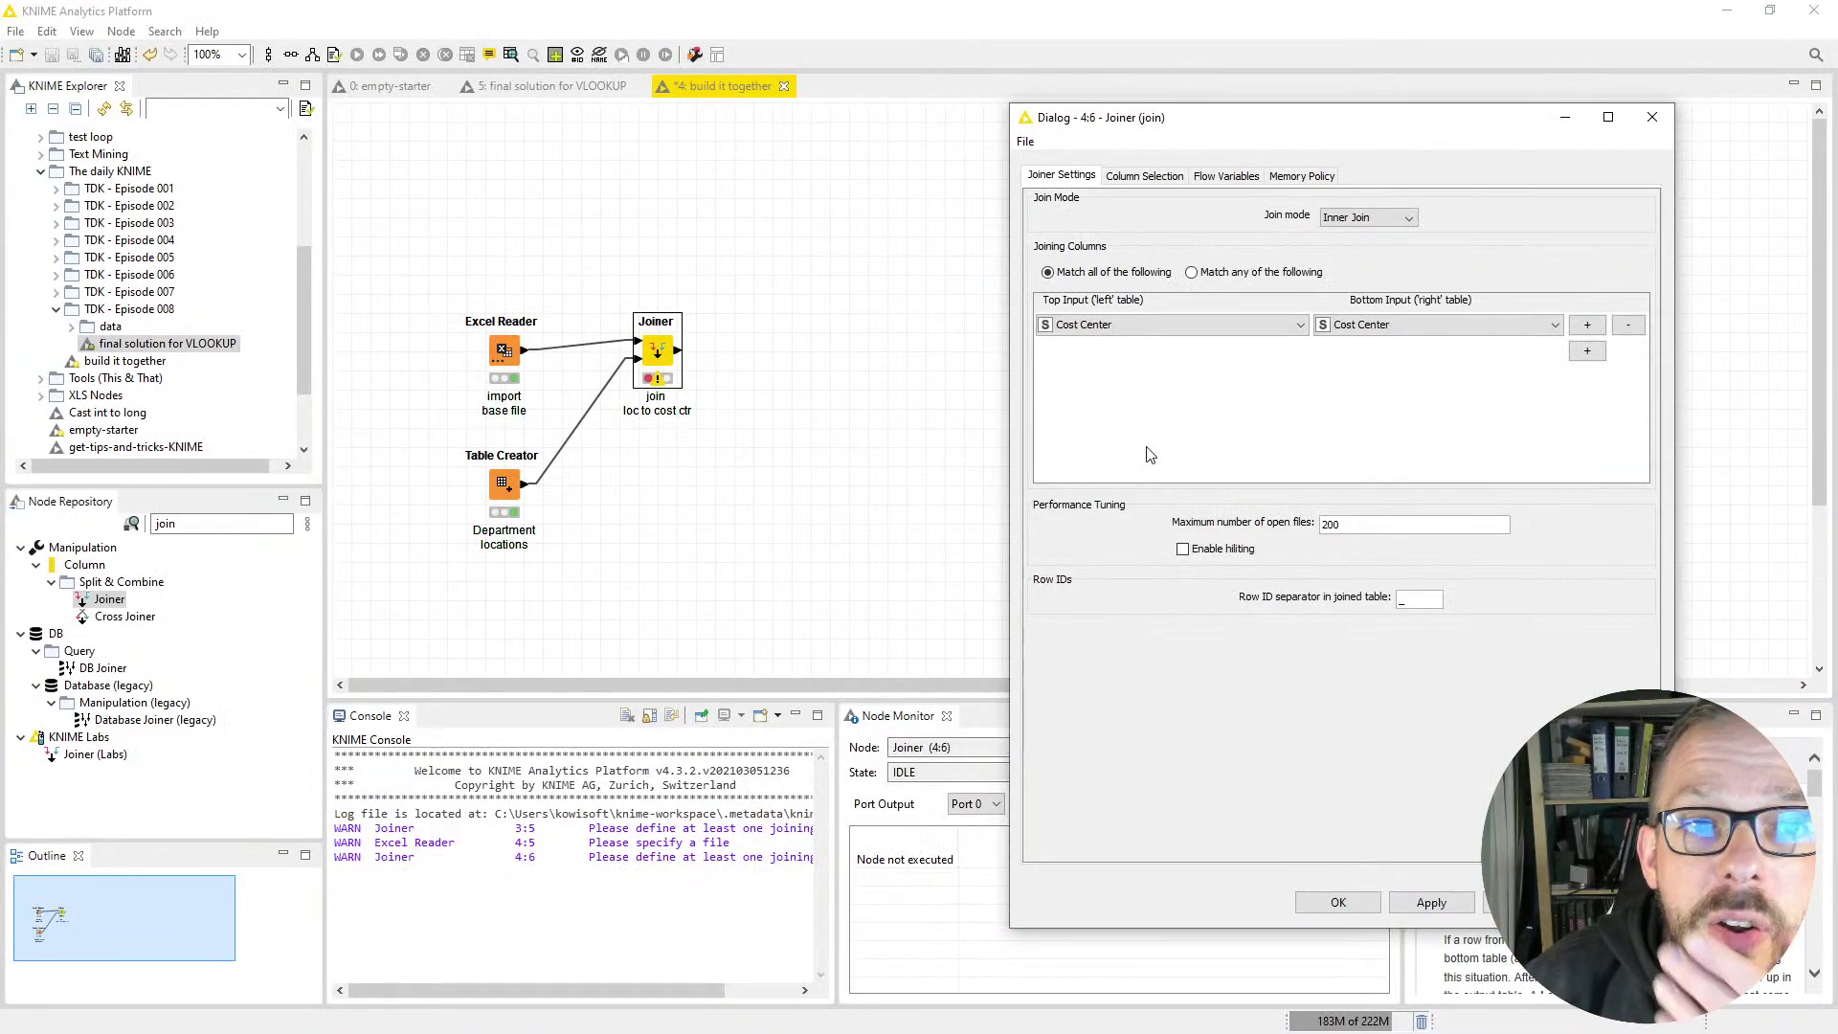
pyautogui.click(1407, 220)
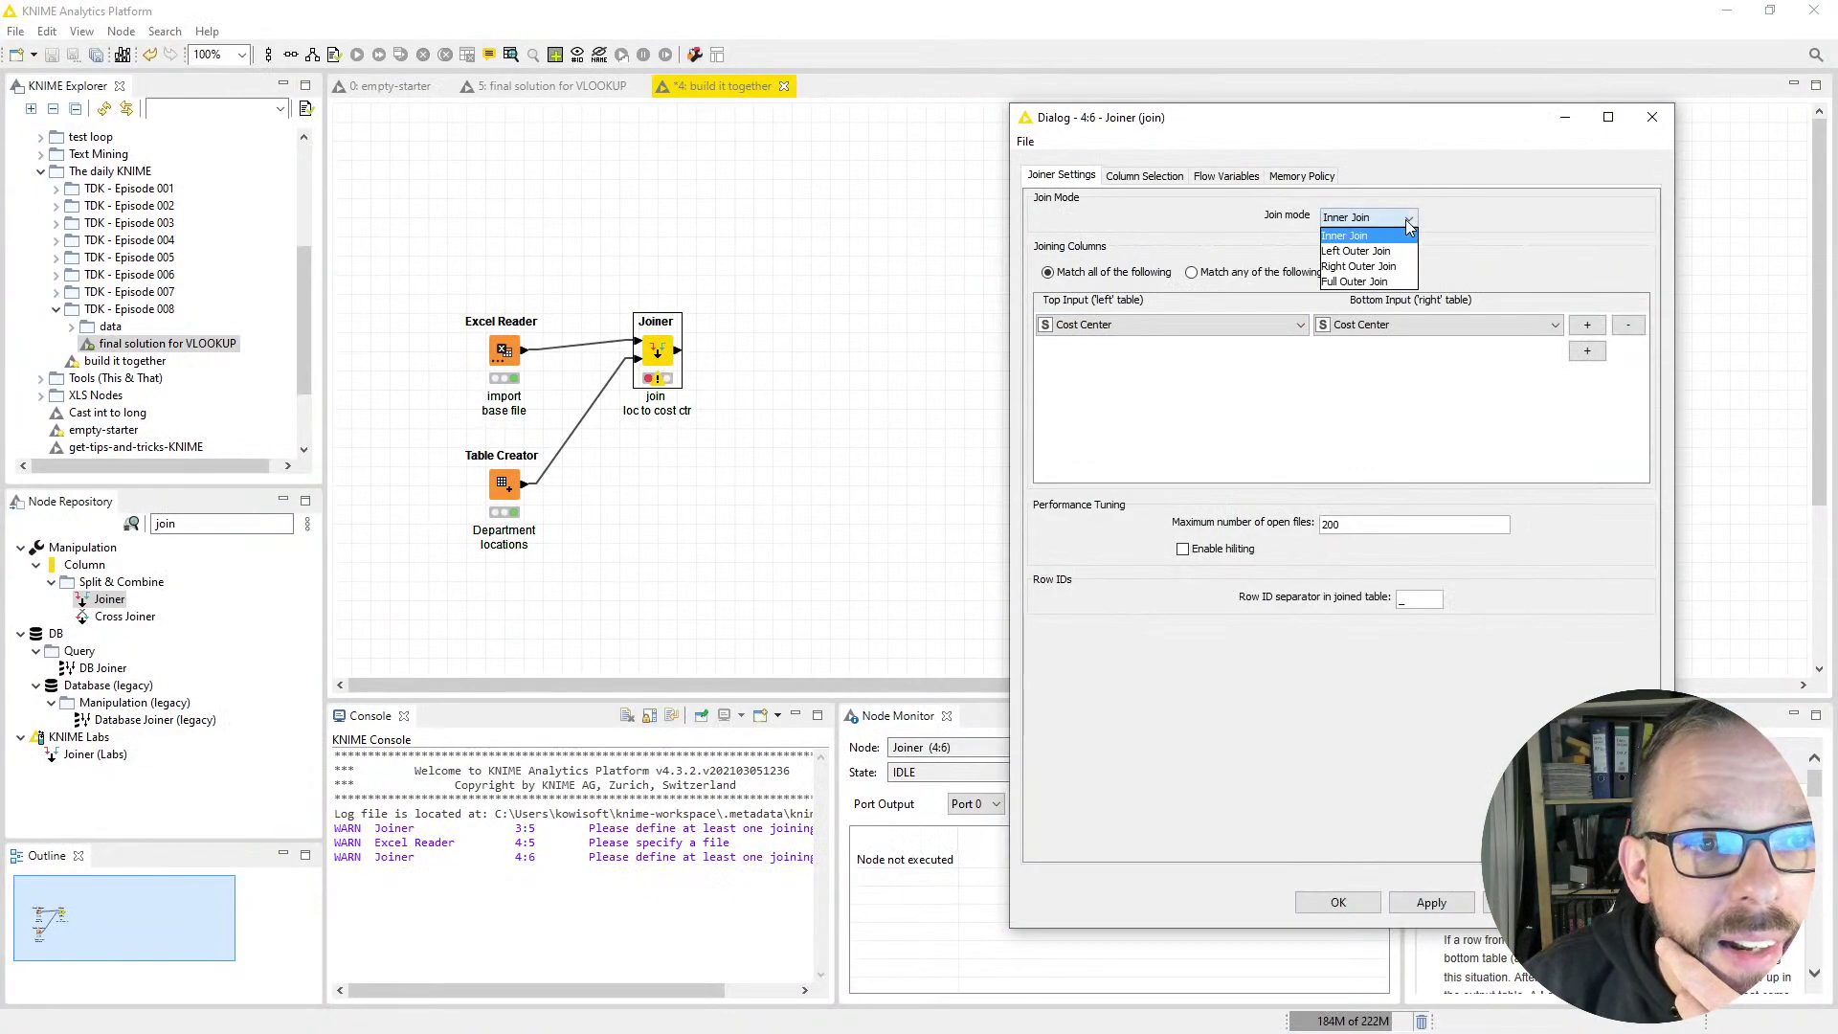
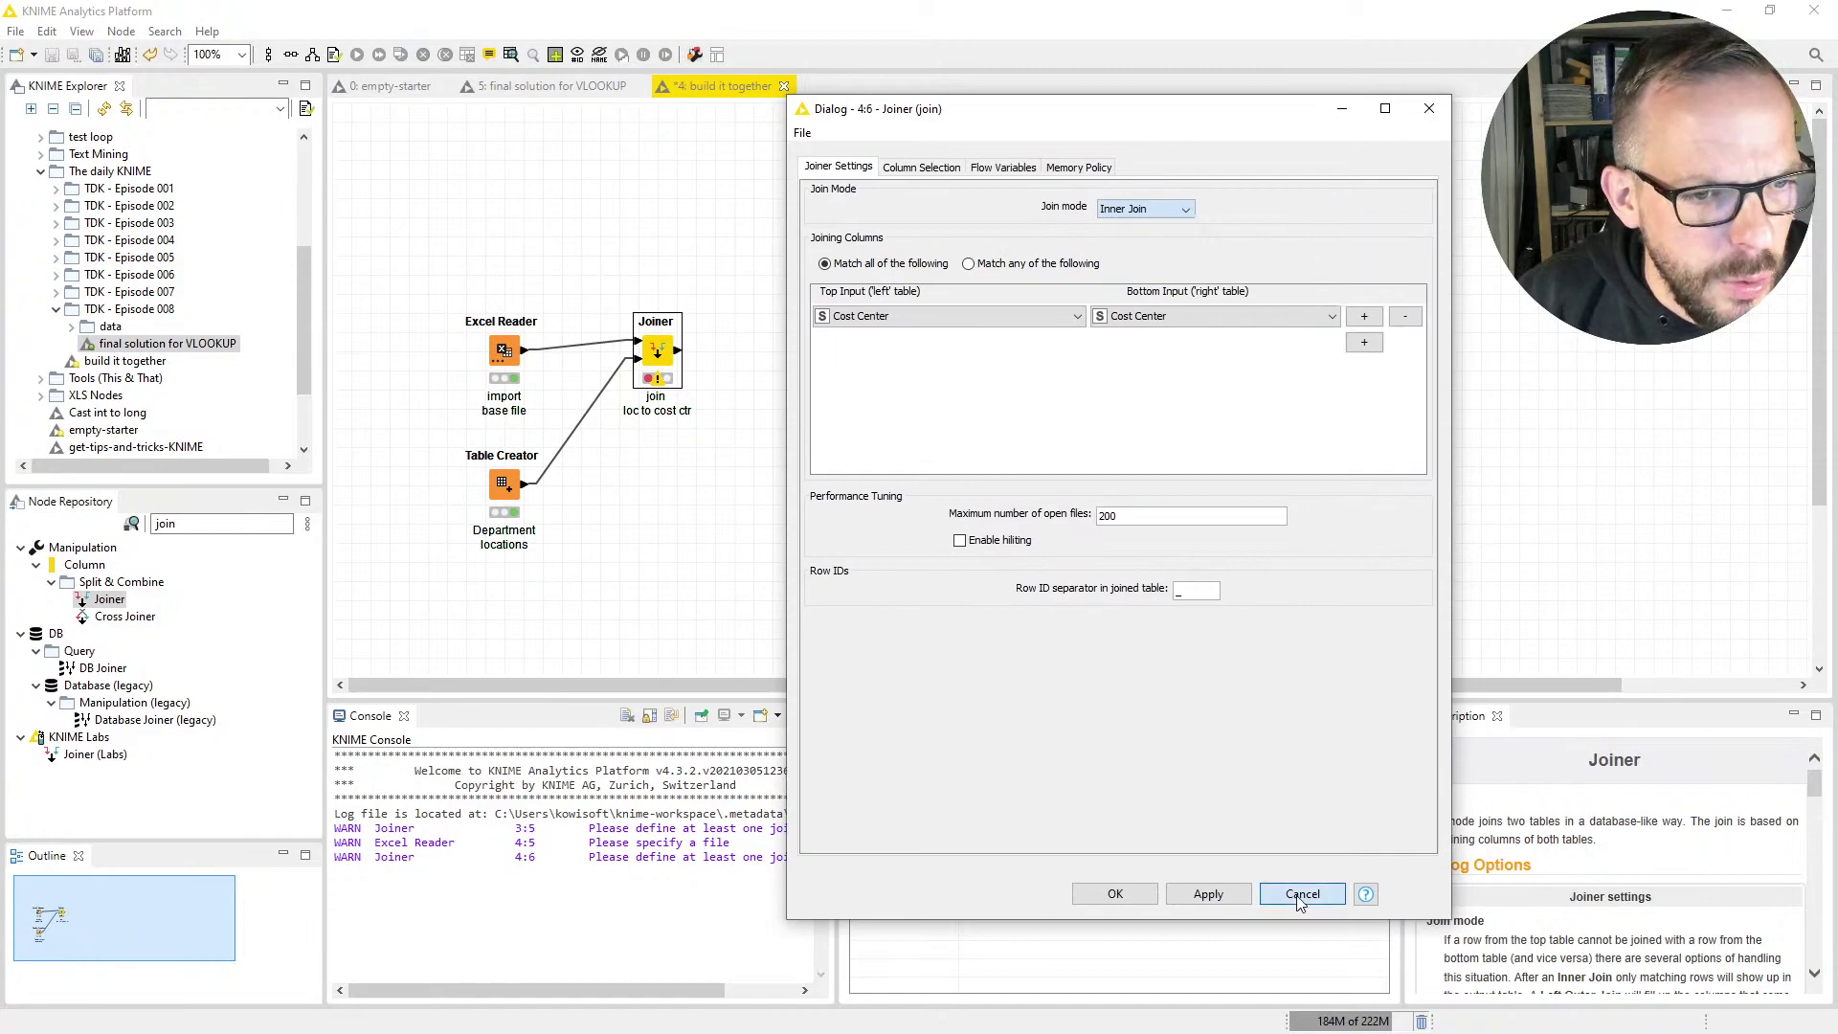
# Configure the Joiner to match Cost Center in the left table with Cost Center in the right table and accept the settings
pyautogui.doubleClick(656, 354)
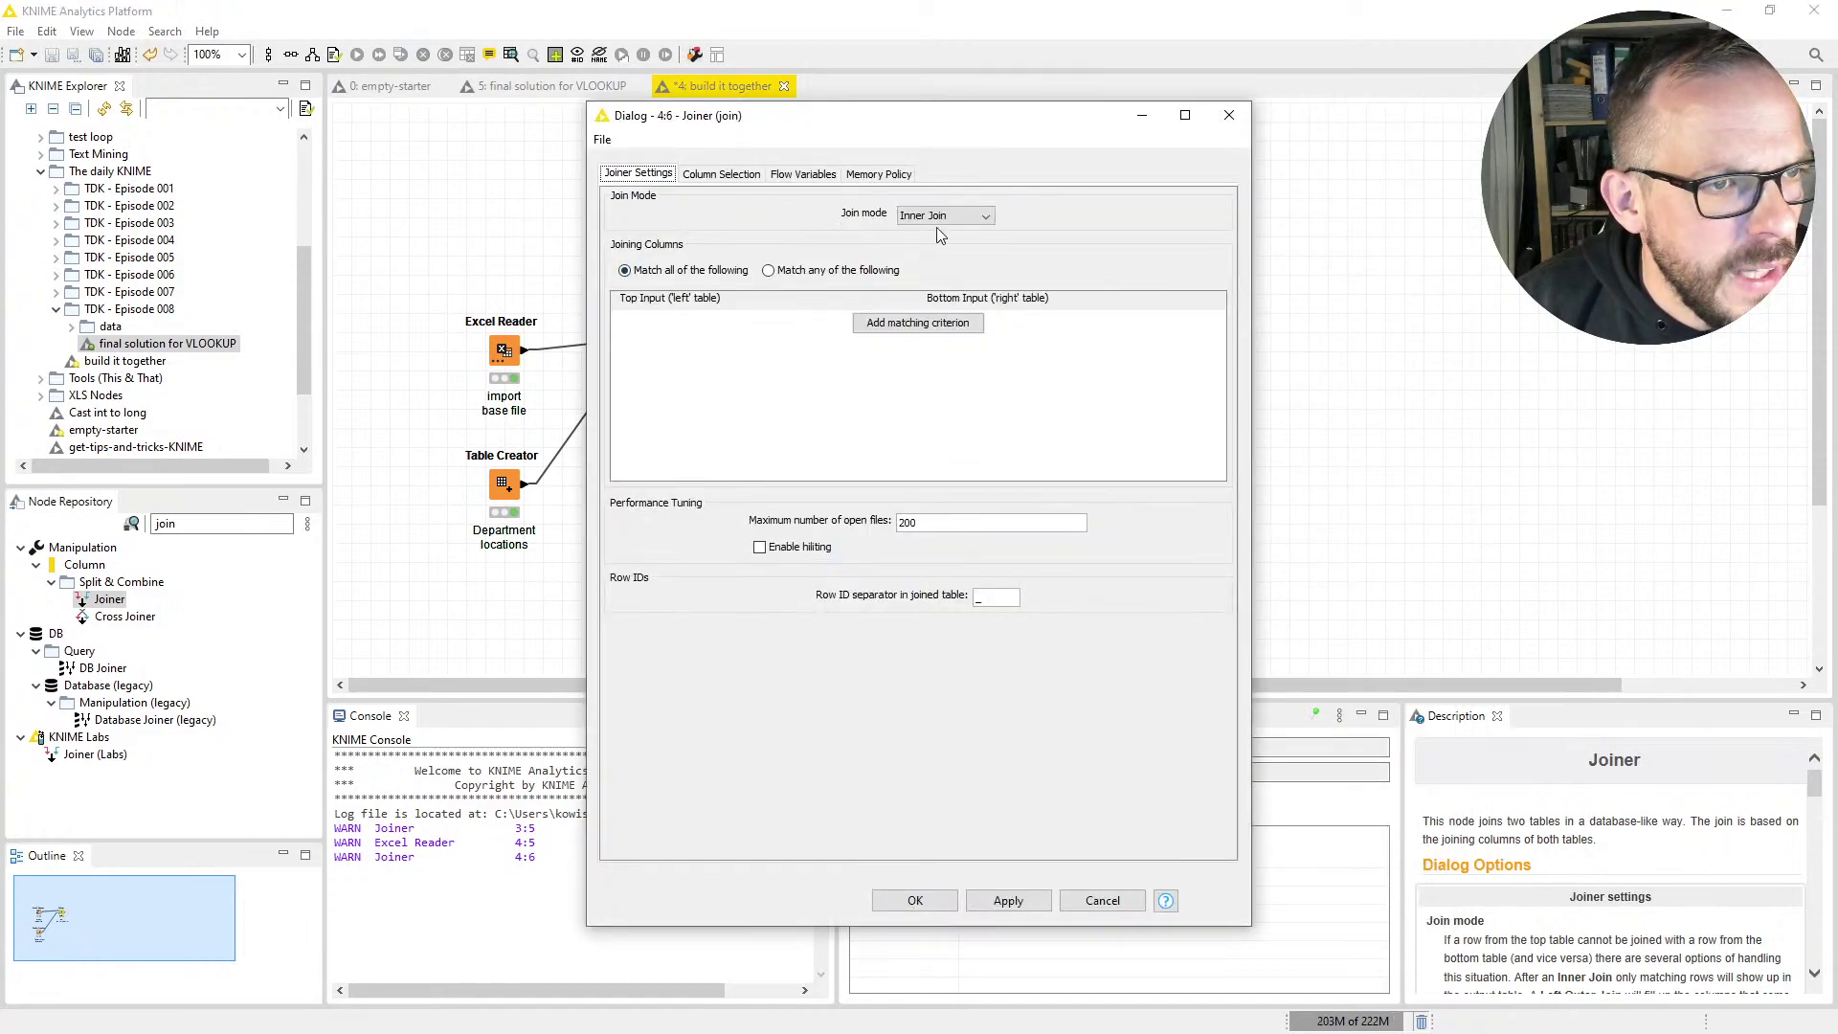
pyautogui.click(873, 323)
pyautogui.click(762, 321)
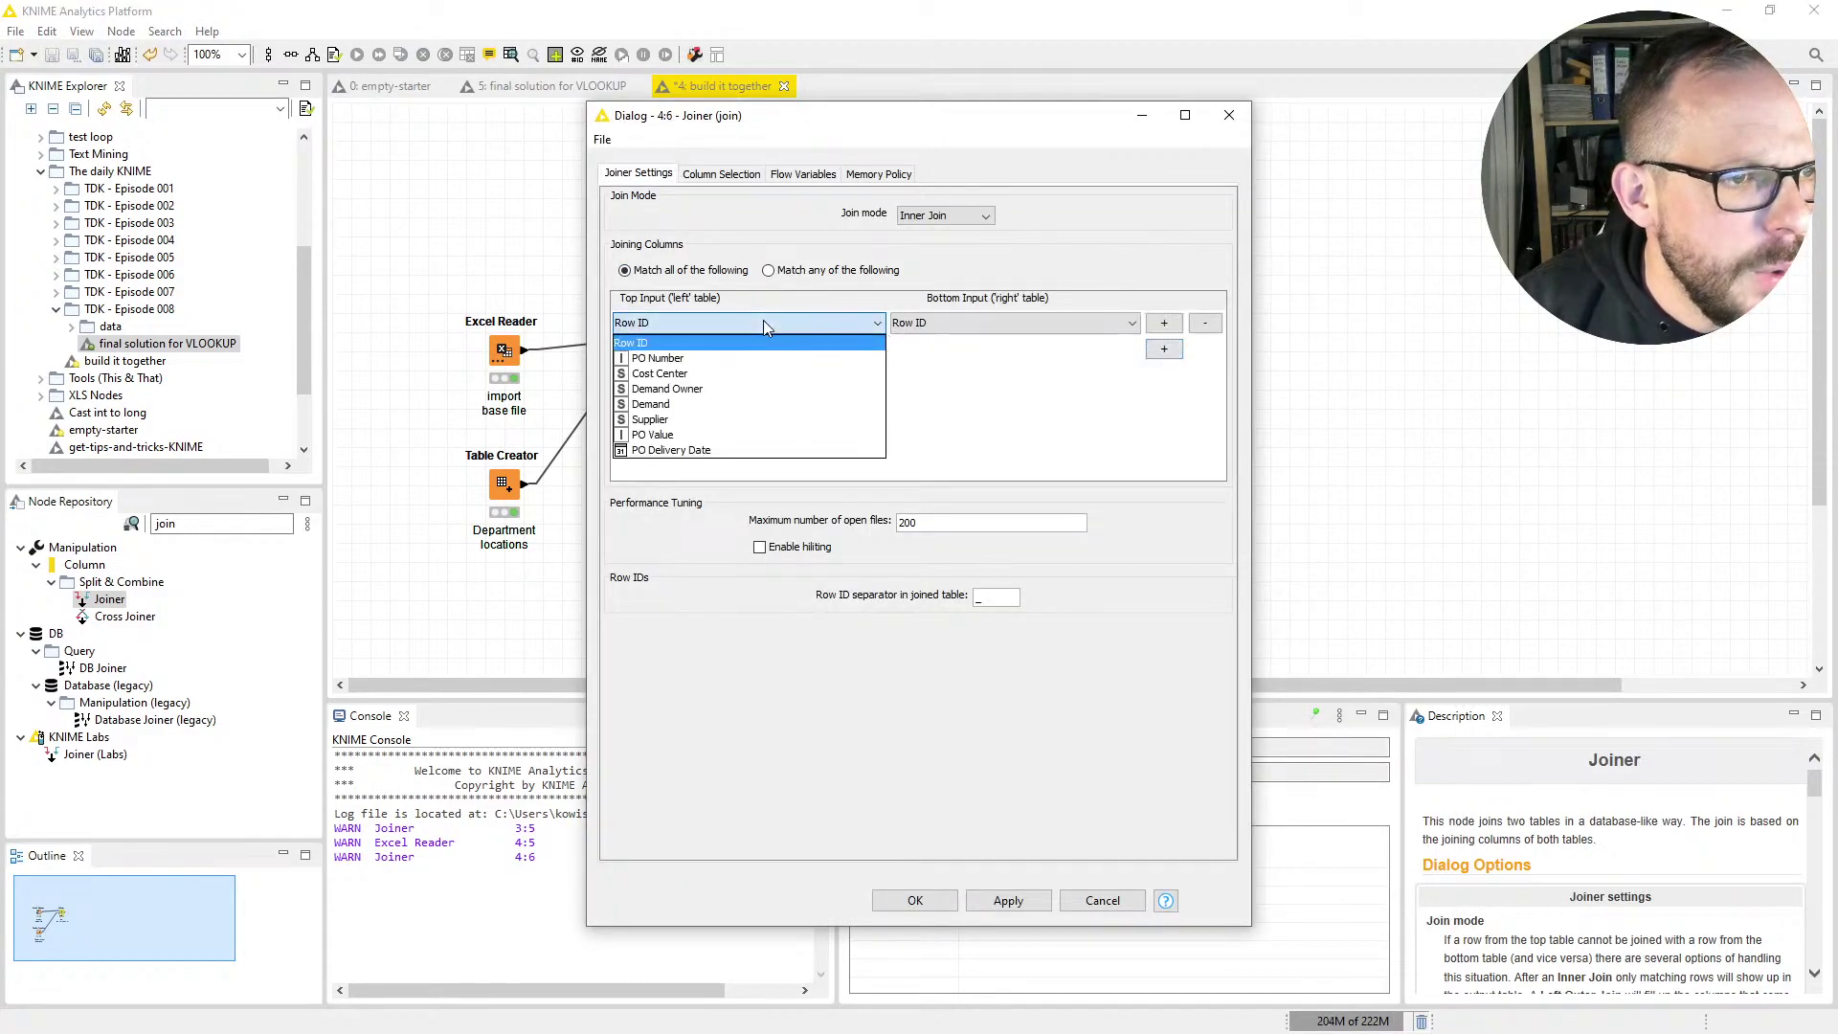
pyautogui.click(737, 378)
pyautogui.click(933, 327)
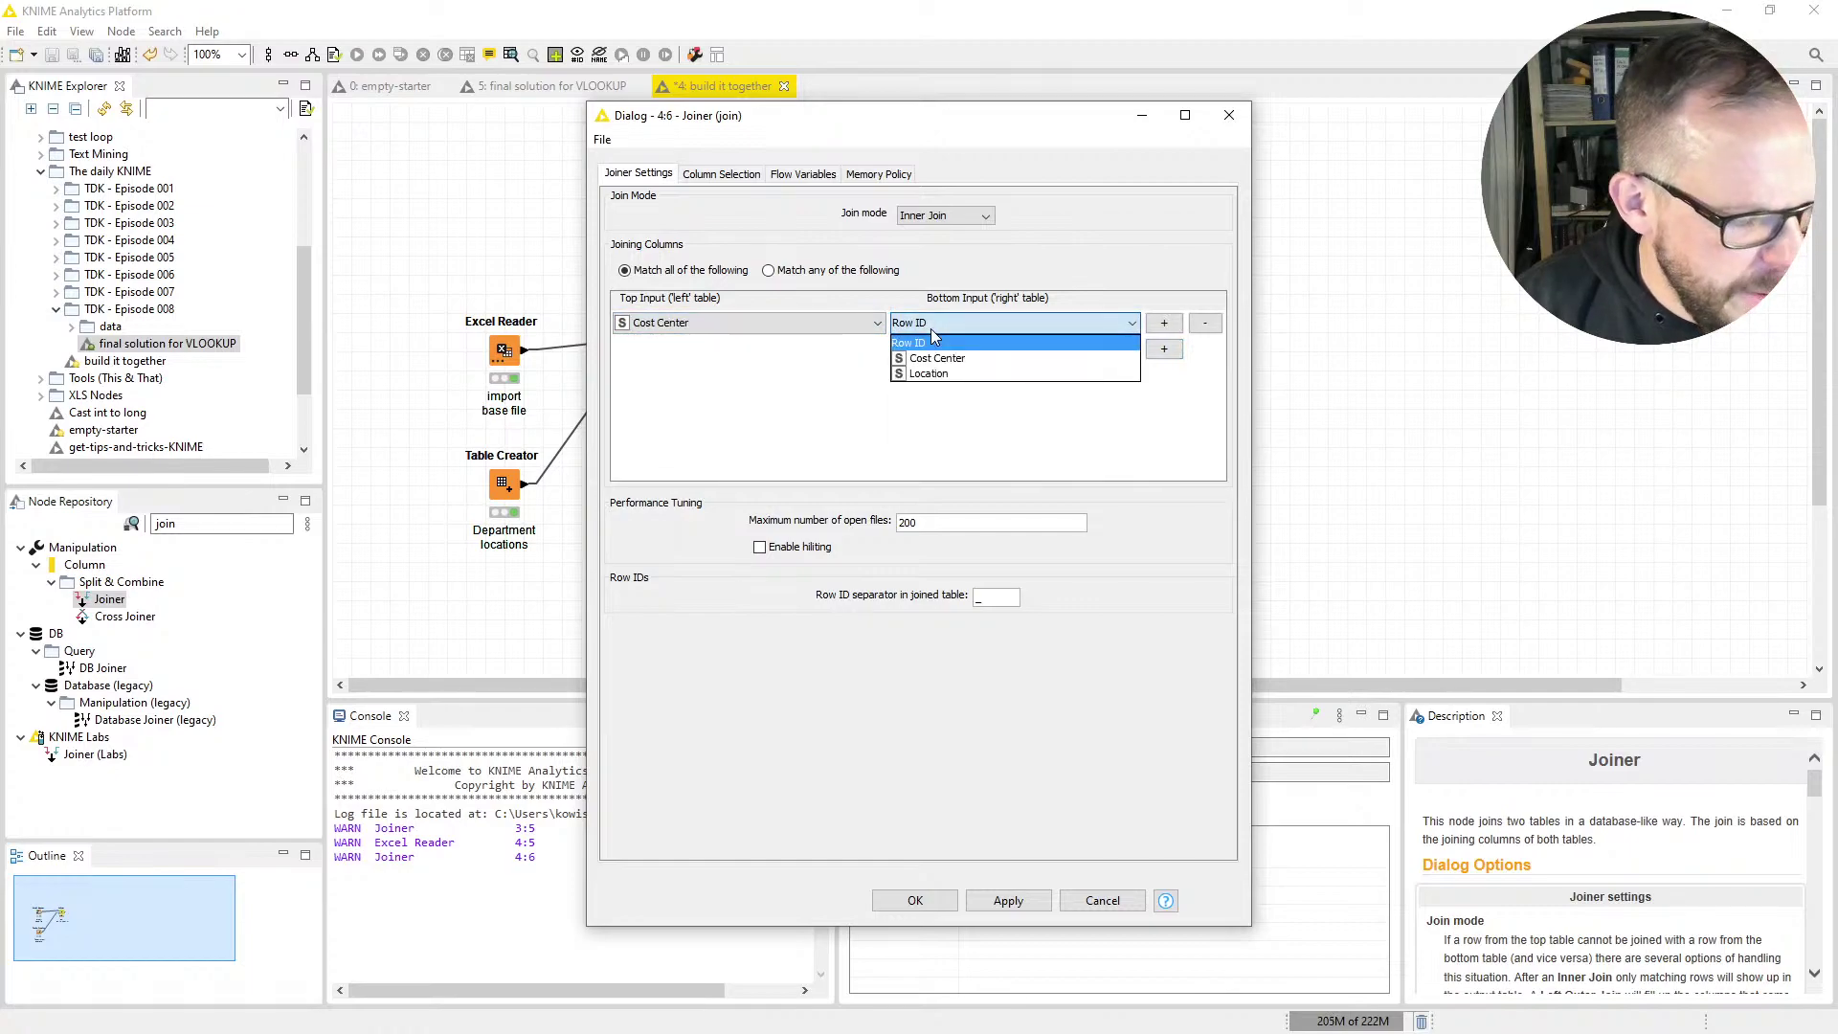
pyautogui.click(936, 359)
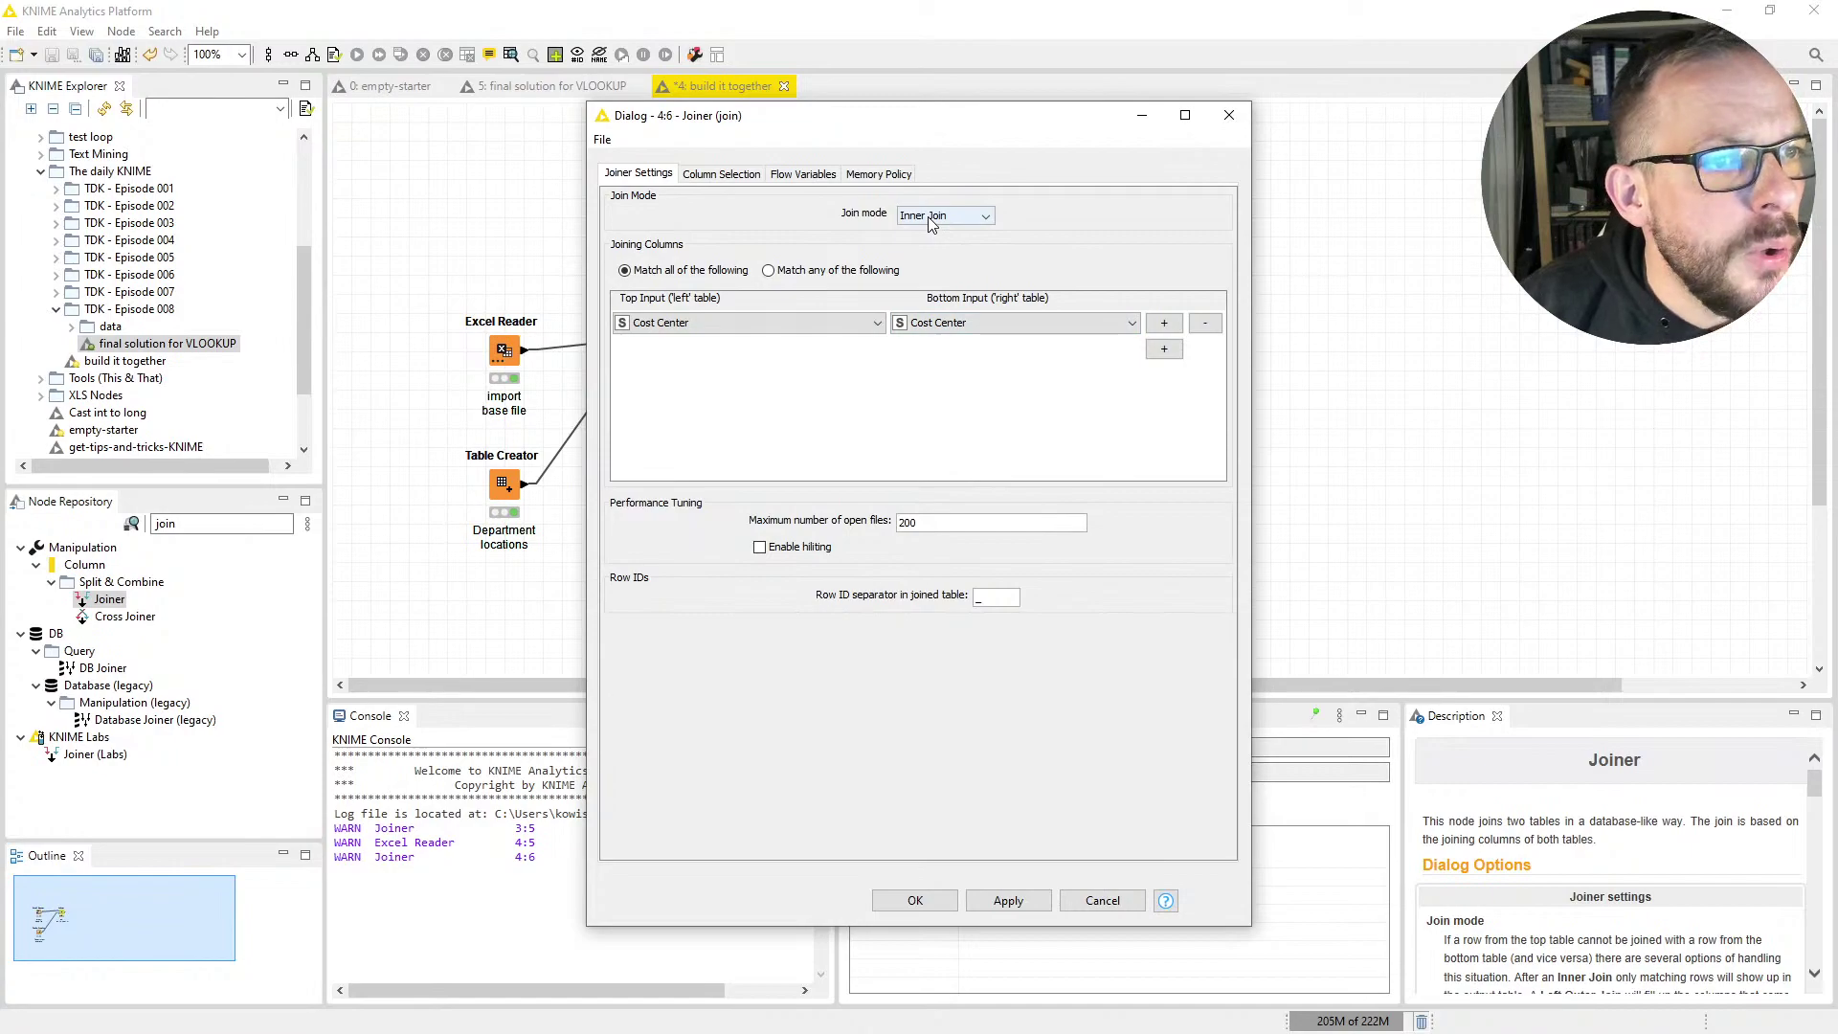
pyautogui.click(914, 900)
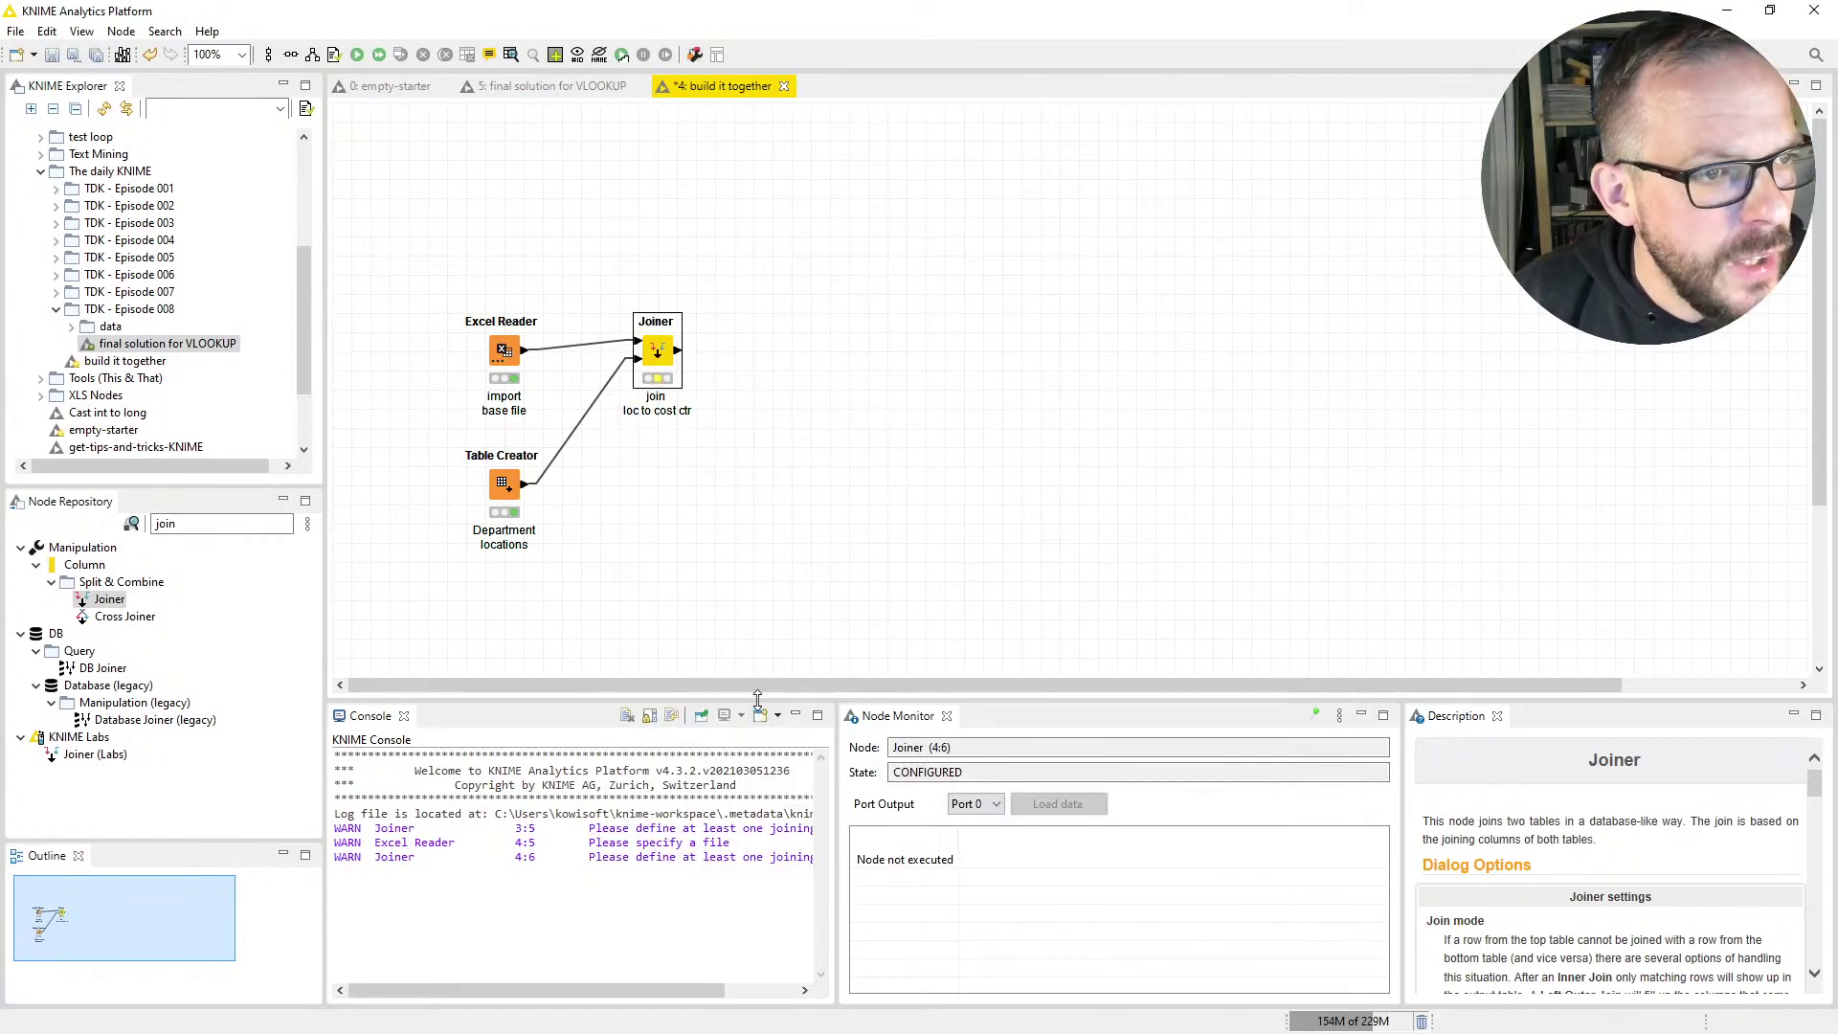
# Execute the Joiner, check the Location column in its joined table and close the table view
pyautogui.press('F7')
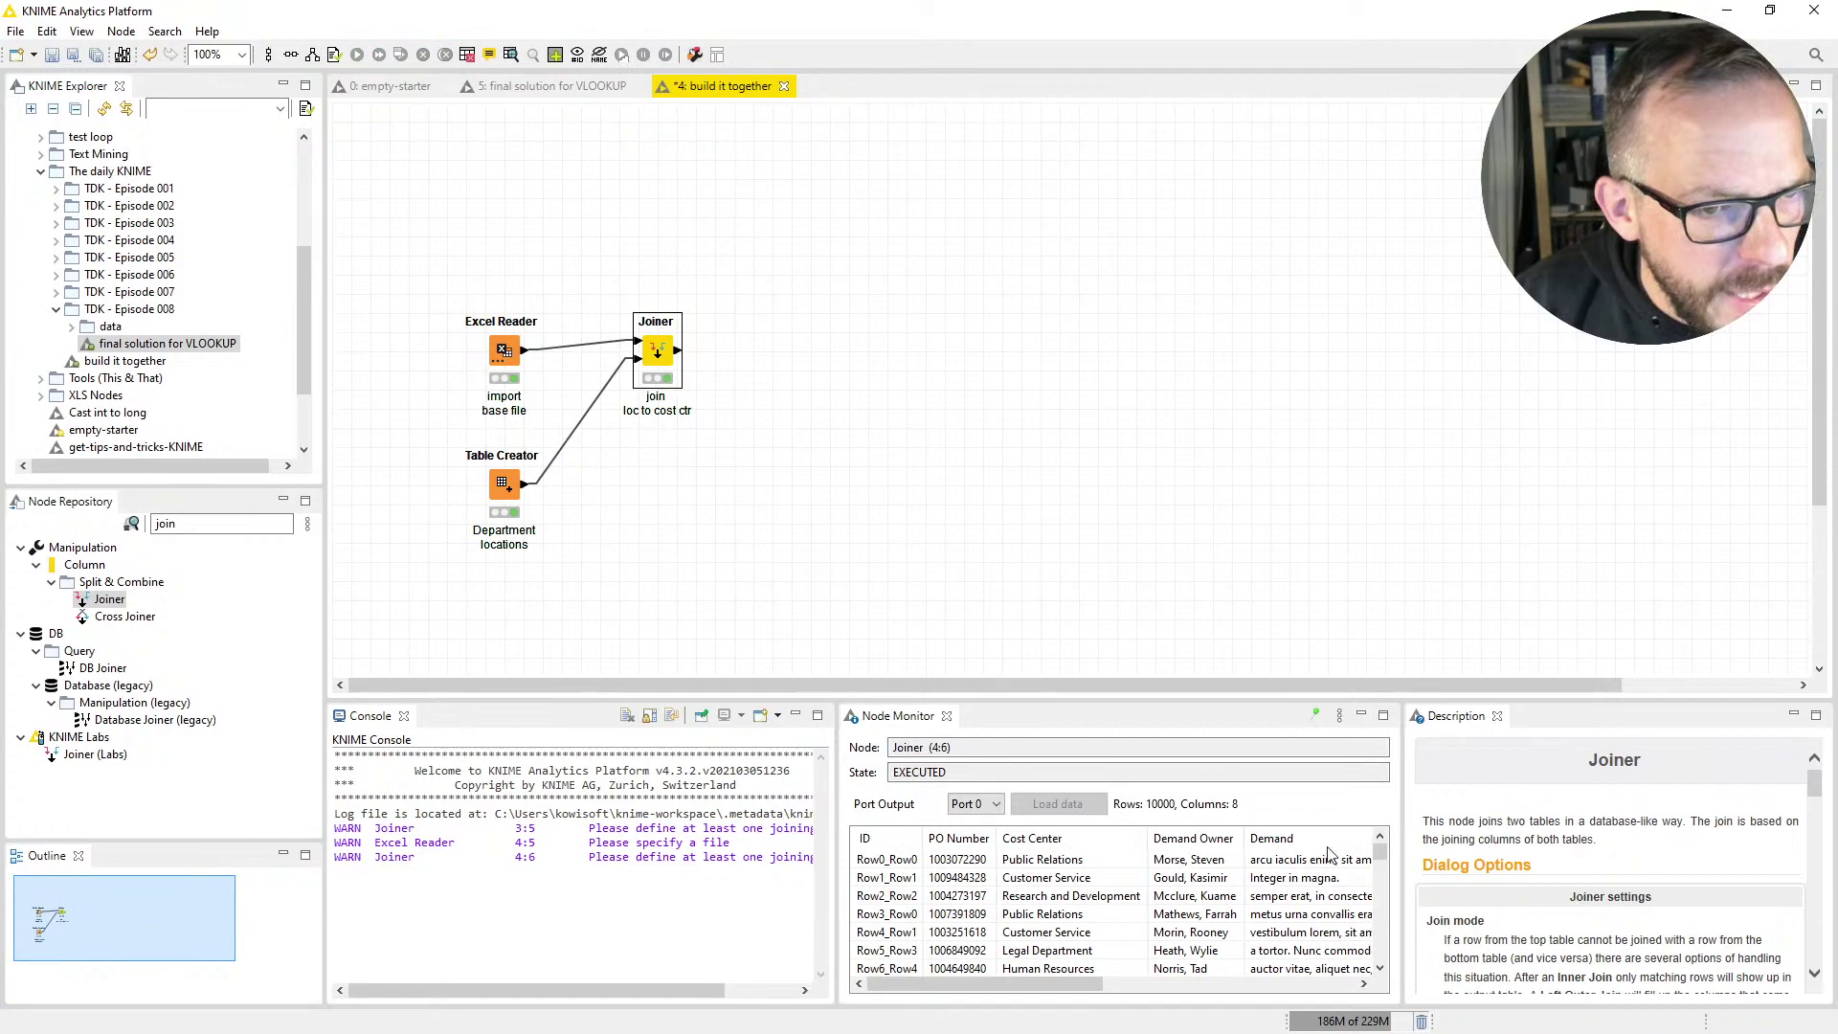
pyautogui.rightClick(663, 351)
pyautogui.click(727, 793)
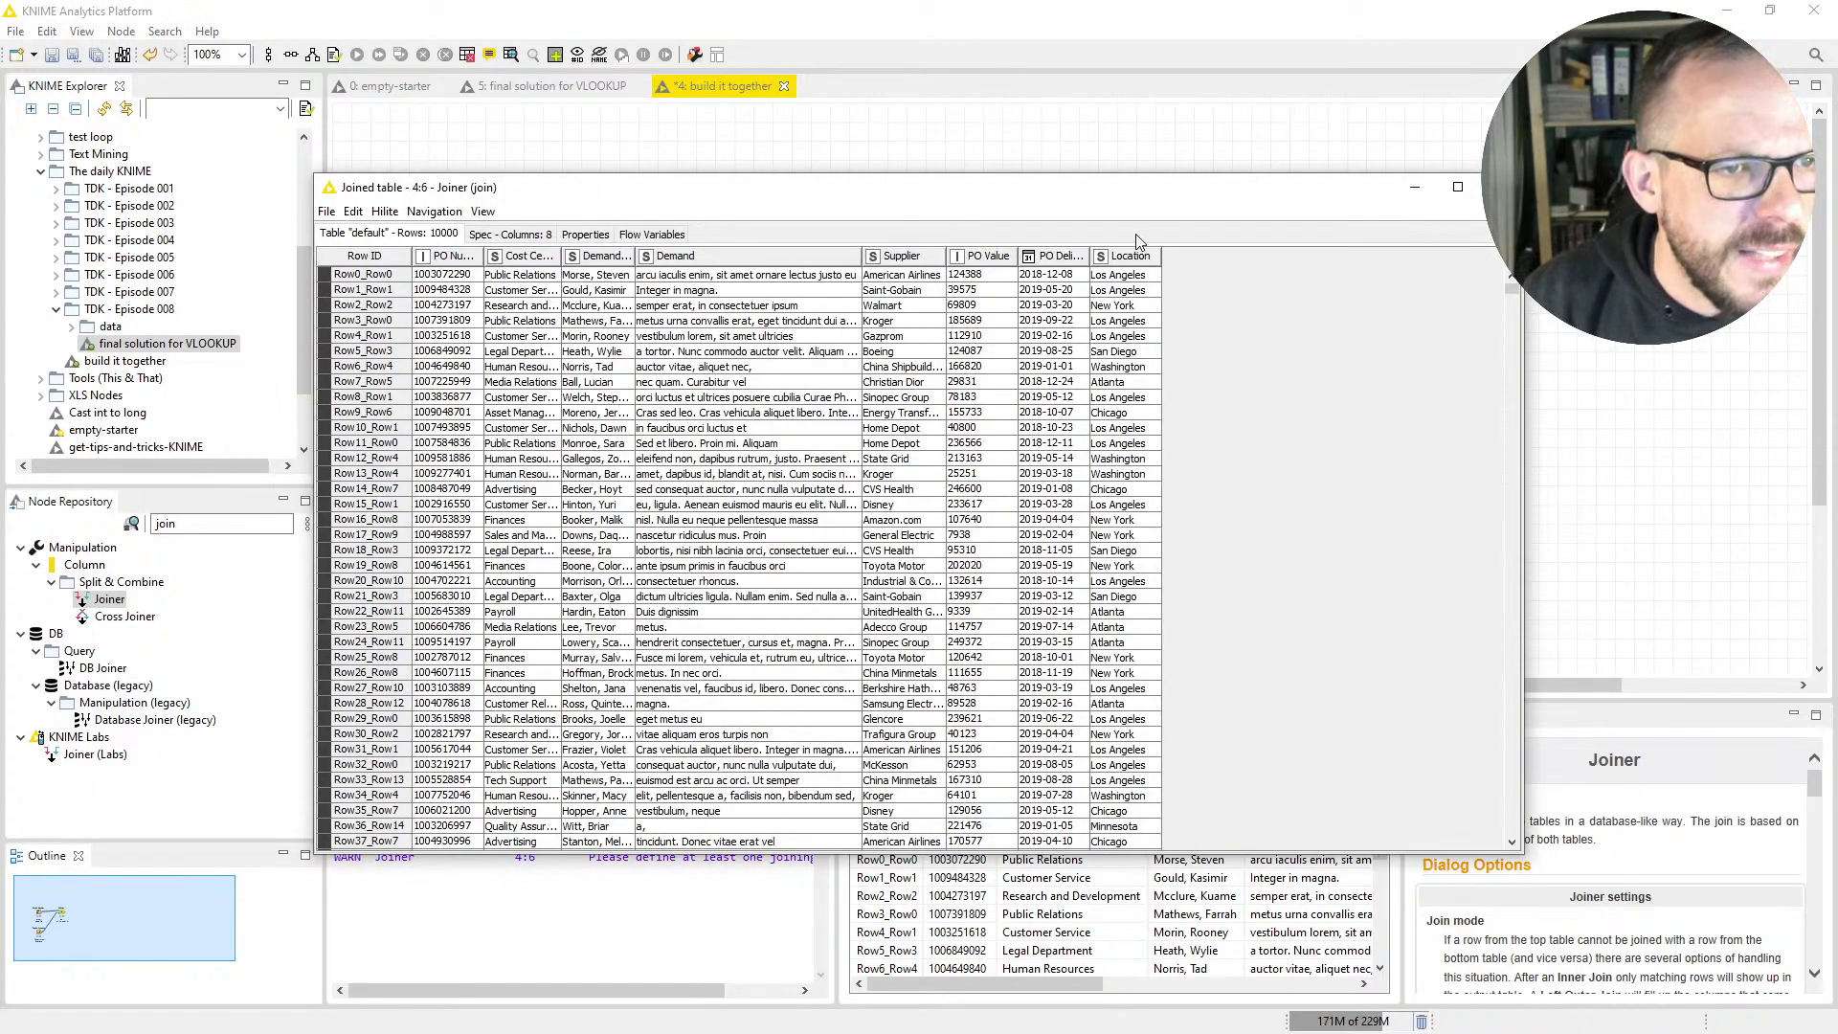
pyautogui.moveTo(1515, 291)
pyautogui.mouseDown()
pyautogui.moveTo(1524, 867)
pyautogui.moveTo(1515, 287)
pyautogui.mouseUp()
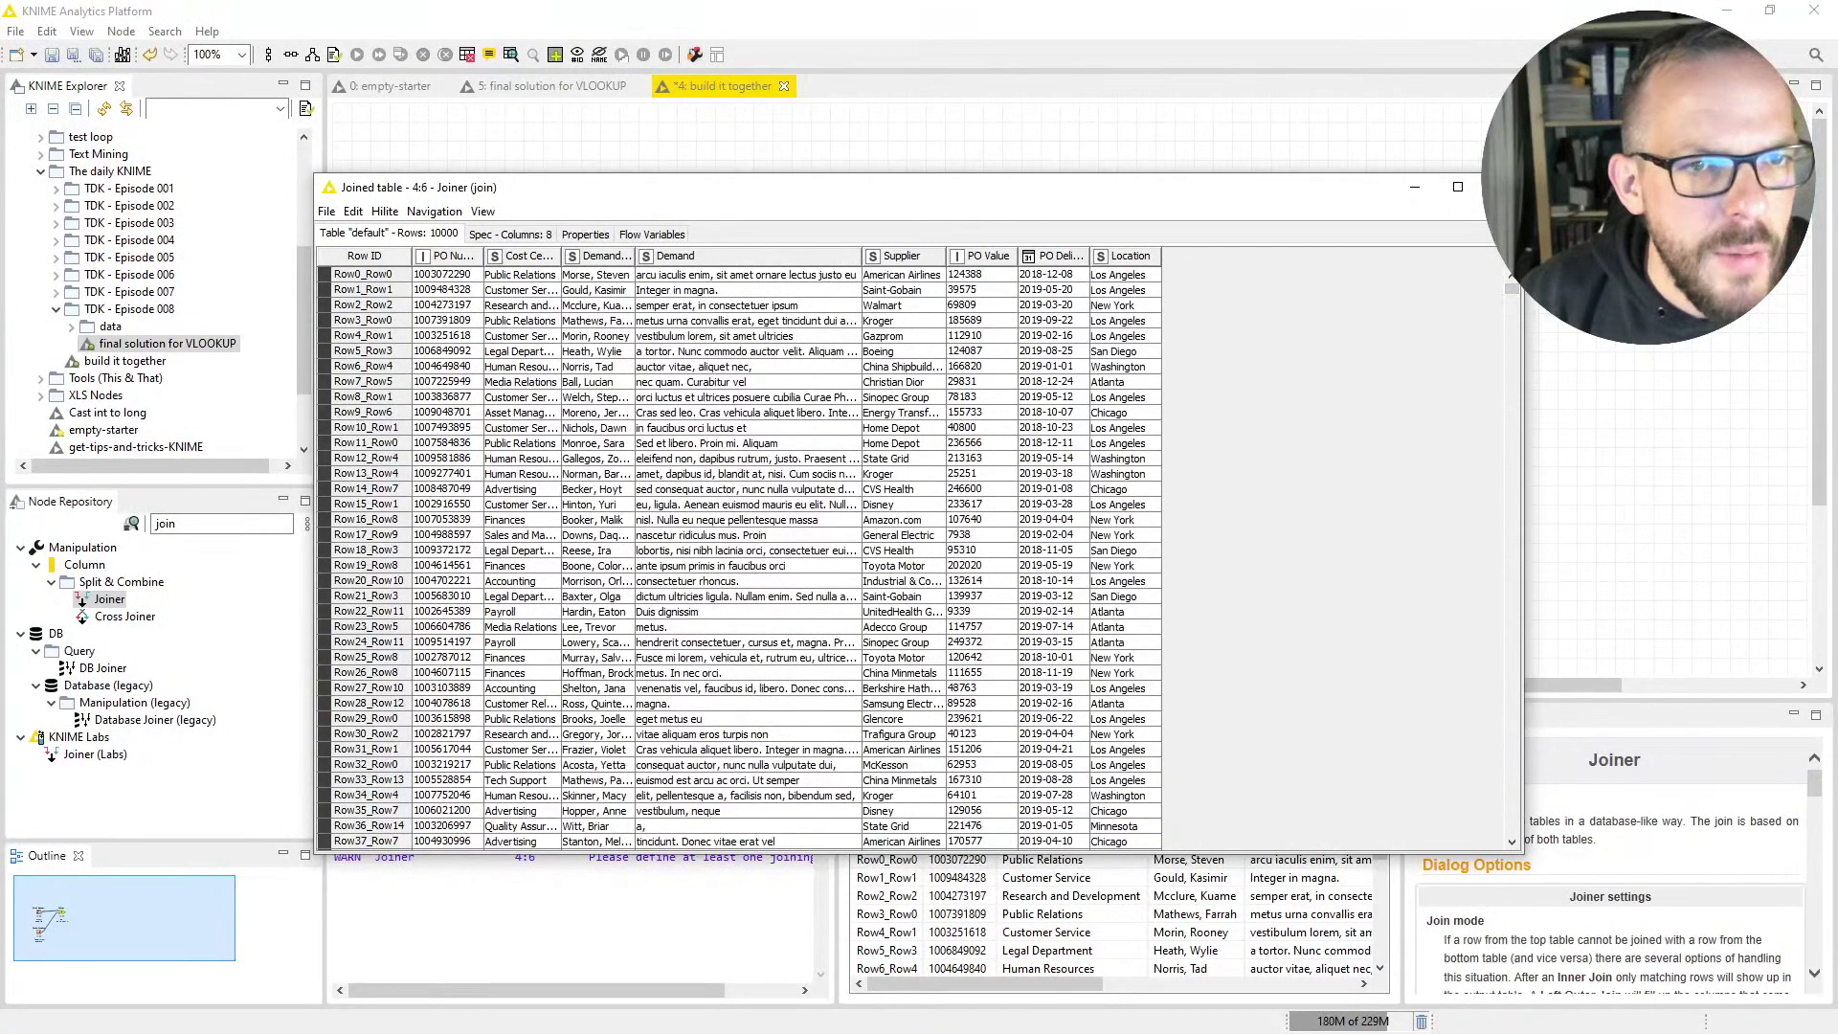
pyautogui.hotkey('alt', 'F4')
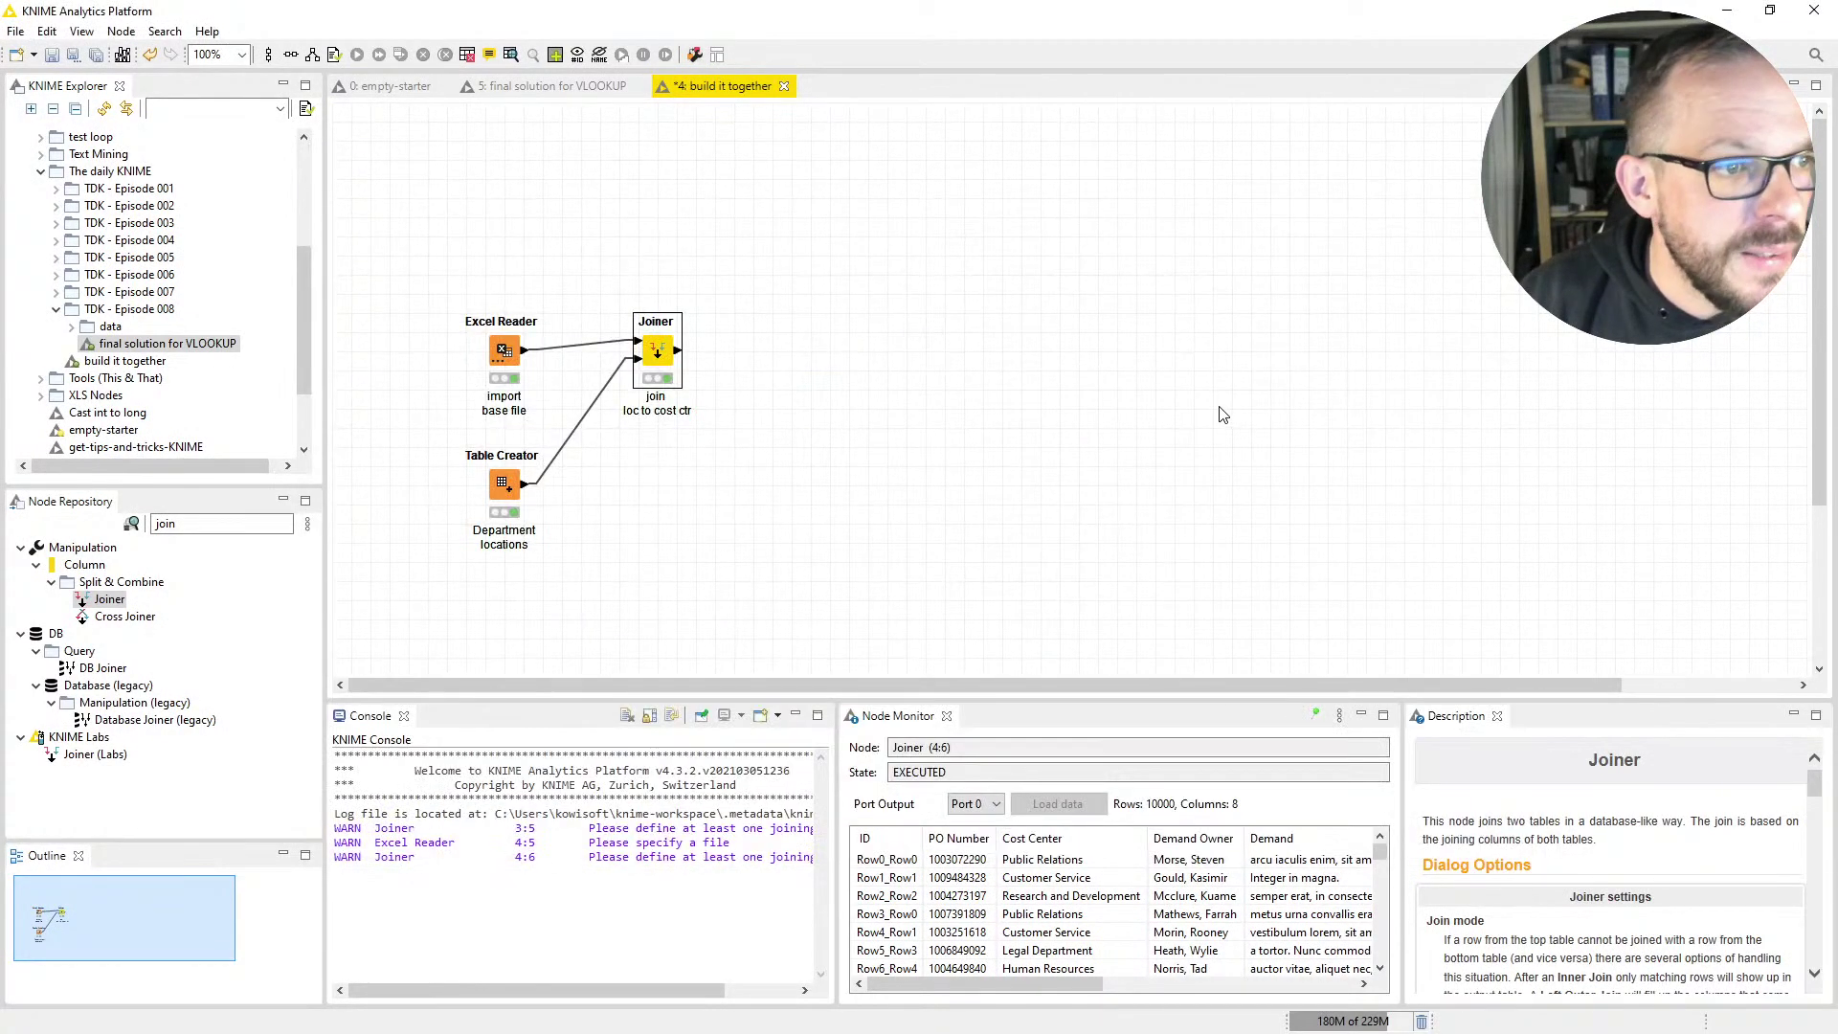
# Review the Table Creator's cost centers and locations with the Cost Center column widened, leaving the dialog without saving
pyautogui.doubleClick(504, 487)
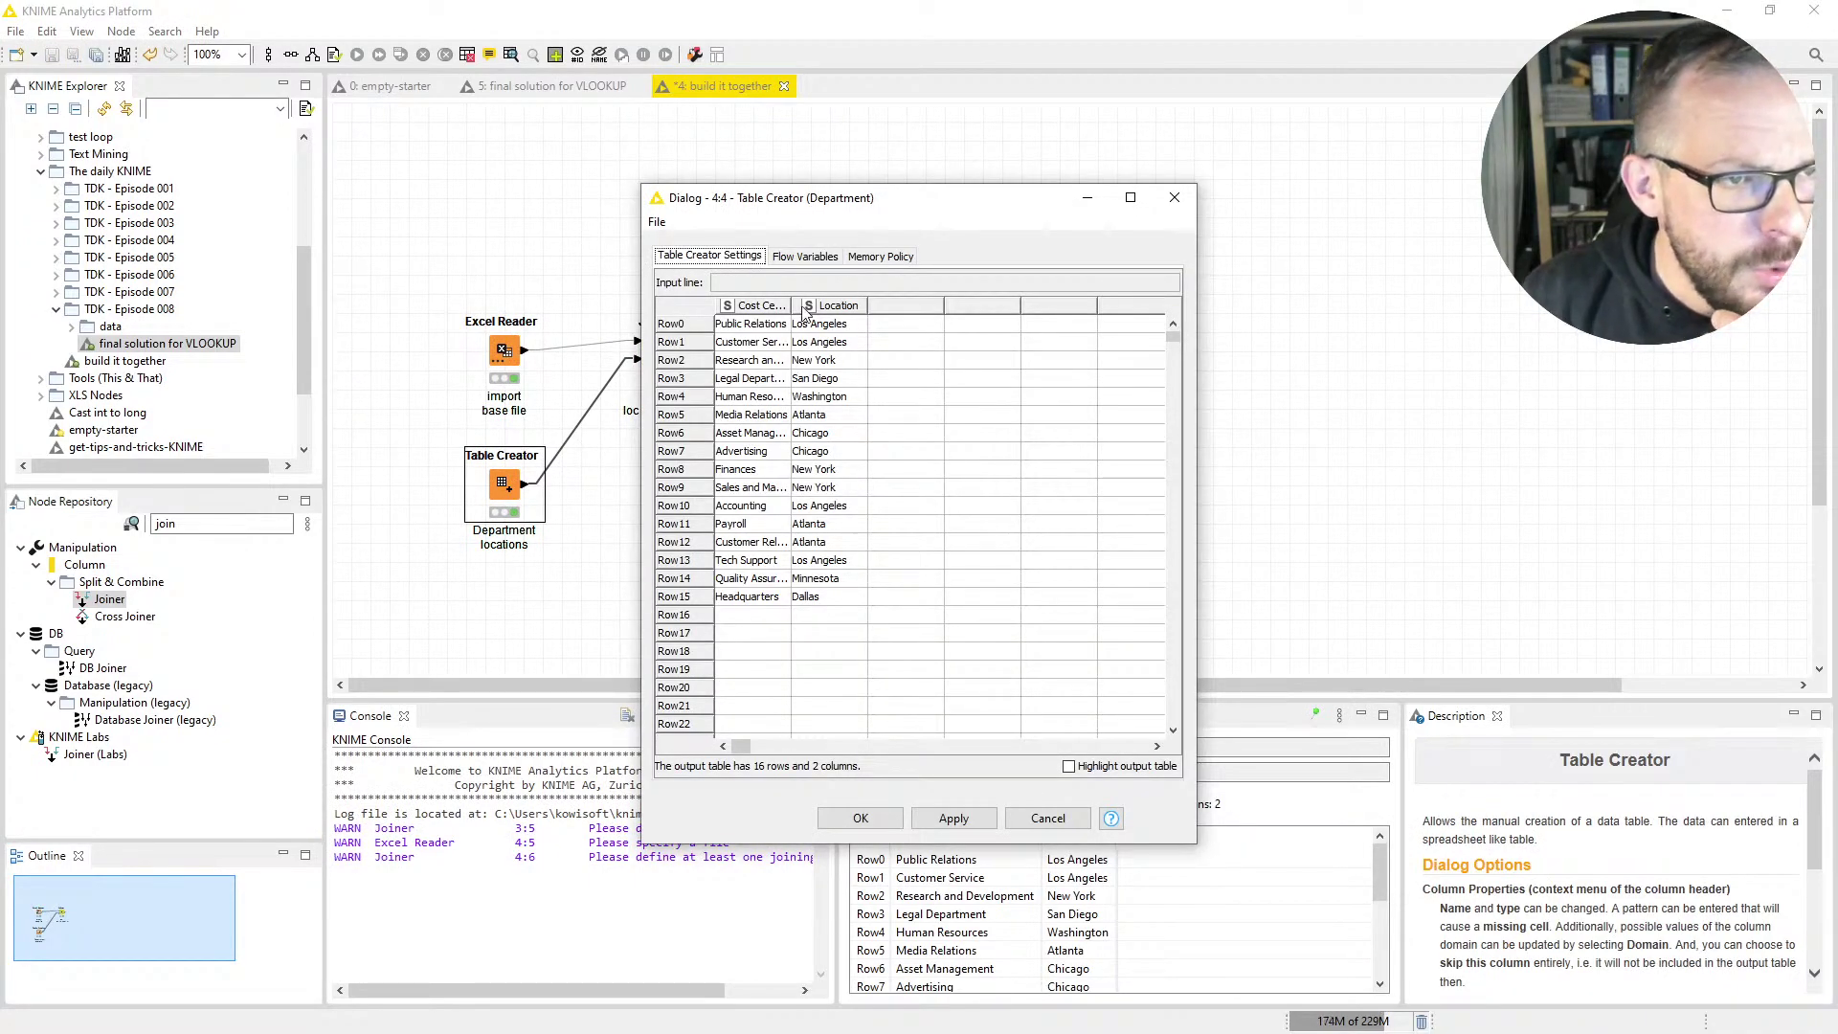
pyautogui.moveTo(790, 305); pyautogui.dragTo(850, 315)
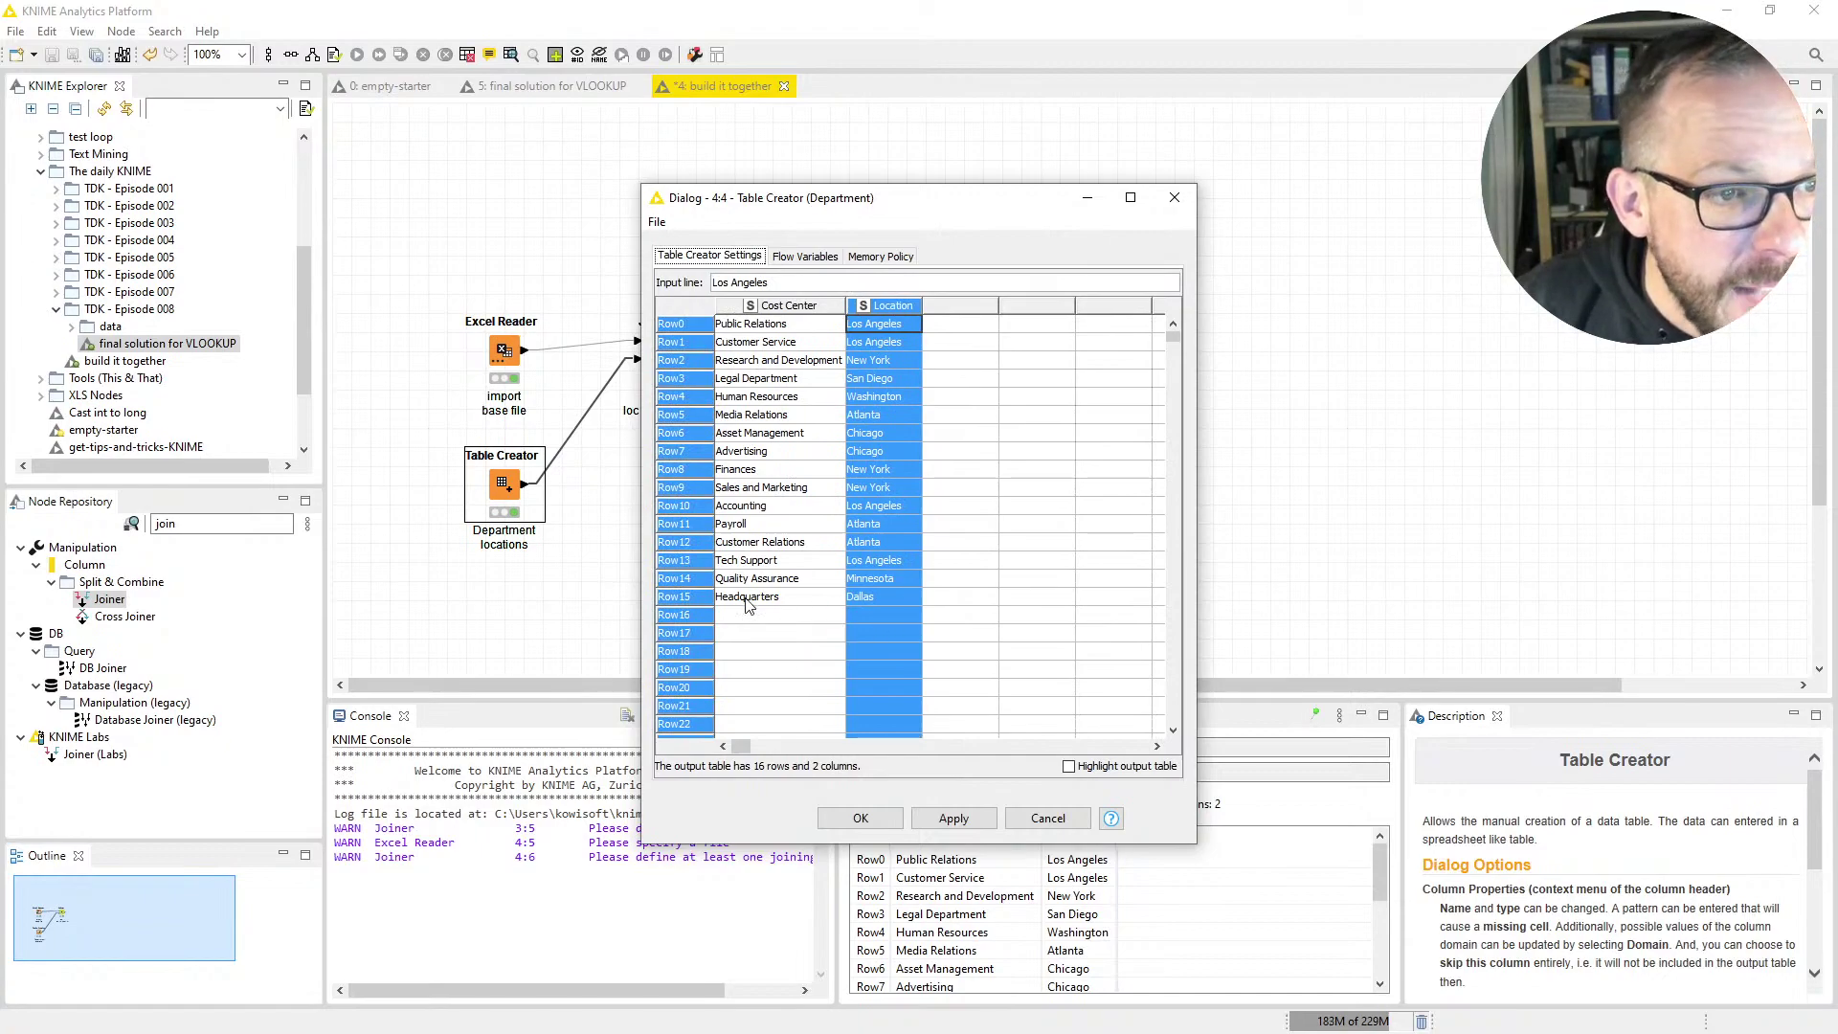
pyautogui.click(1036, 822)
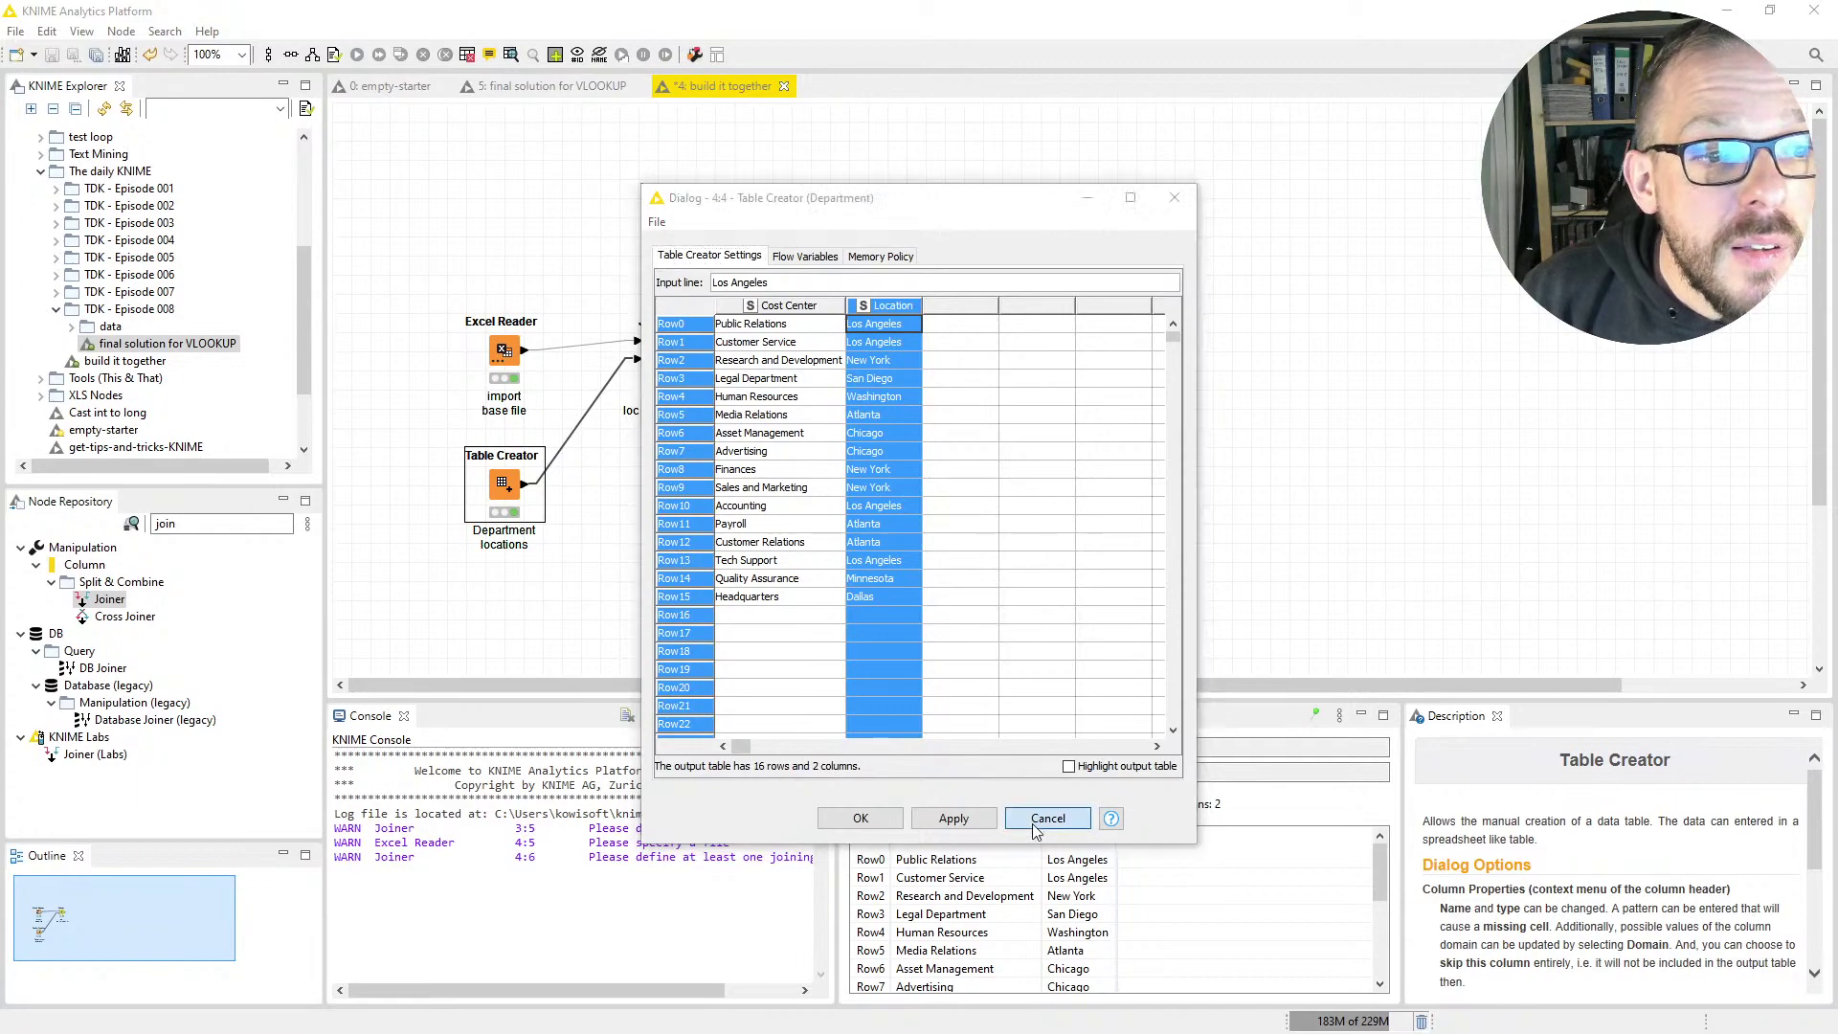
# Switch the Joiner's join mode to Right Outer Join, accept the settings and execute the node
pyautogui.doubleClick(657, 350)
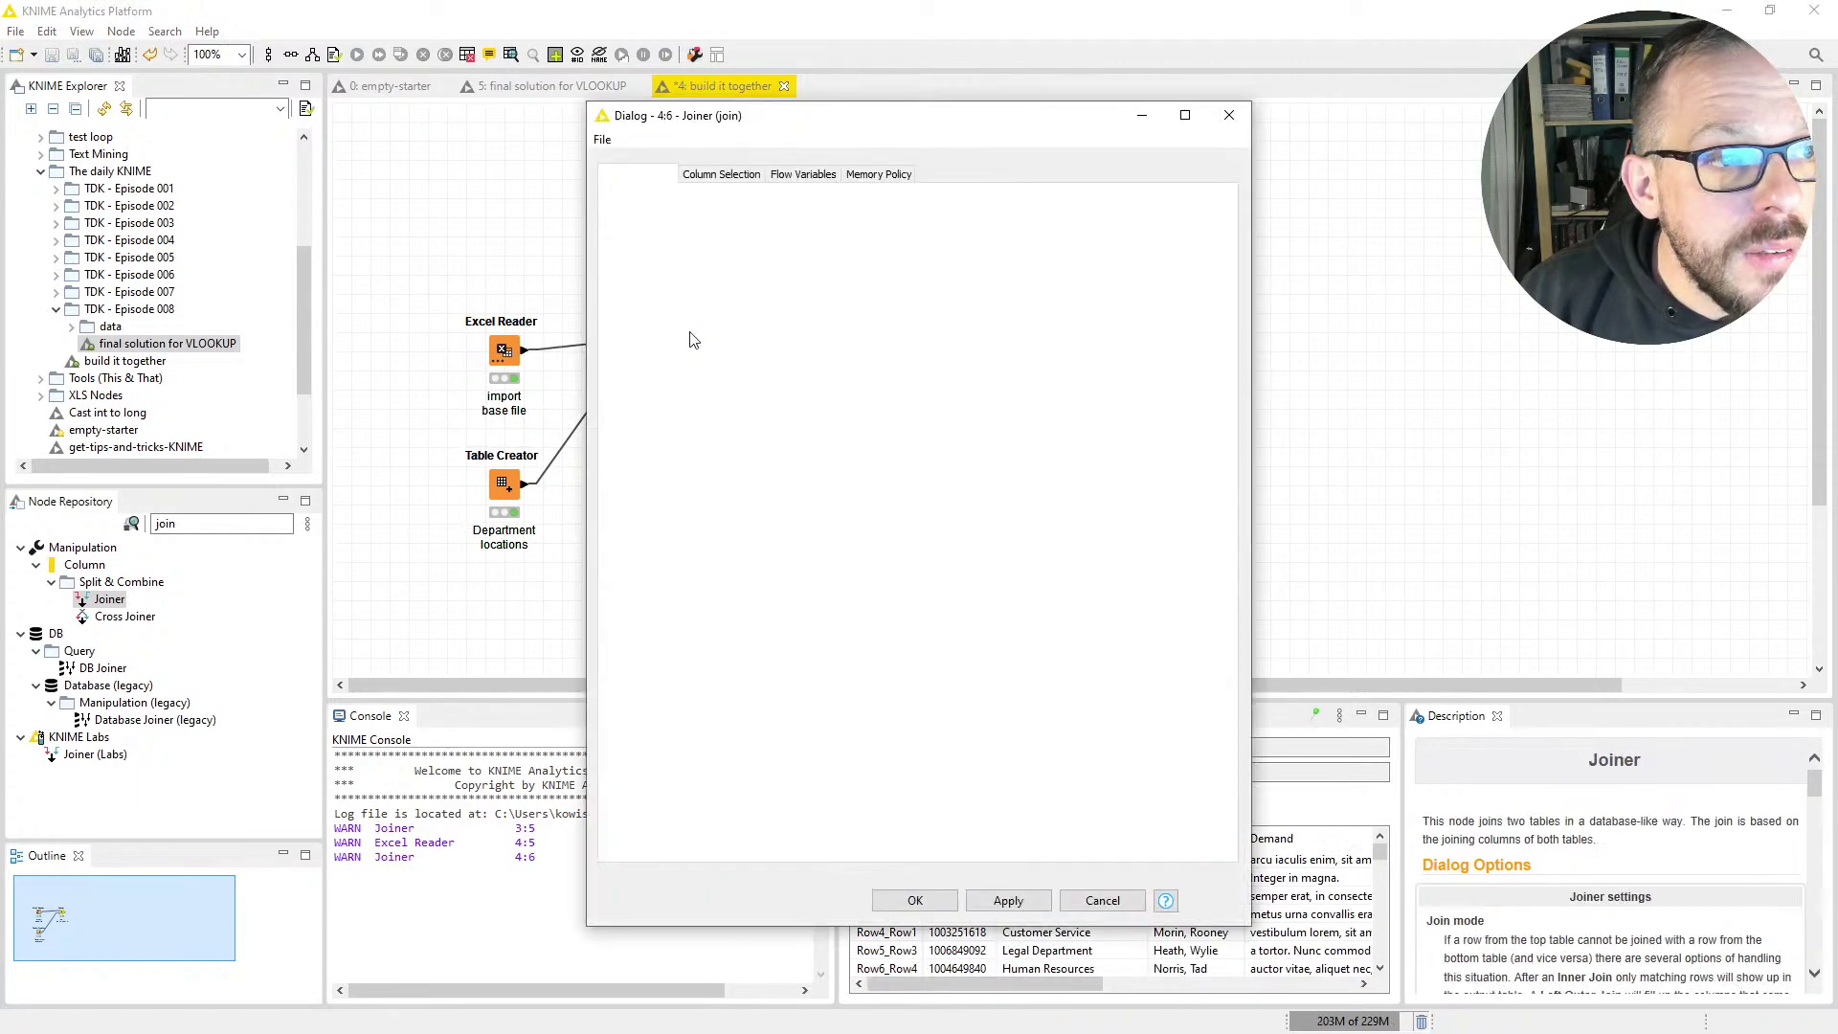
pyautogui.click(927, 216)
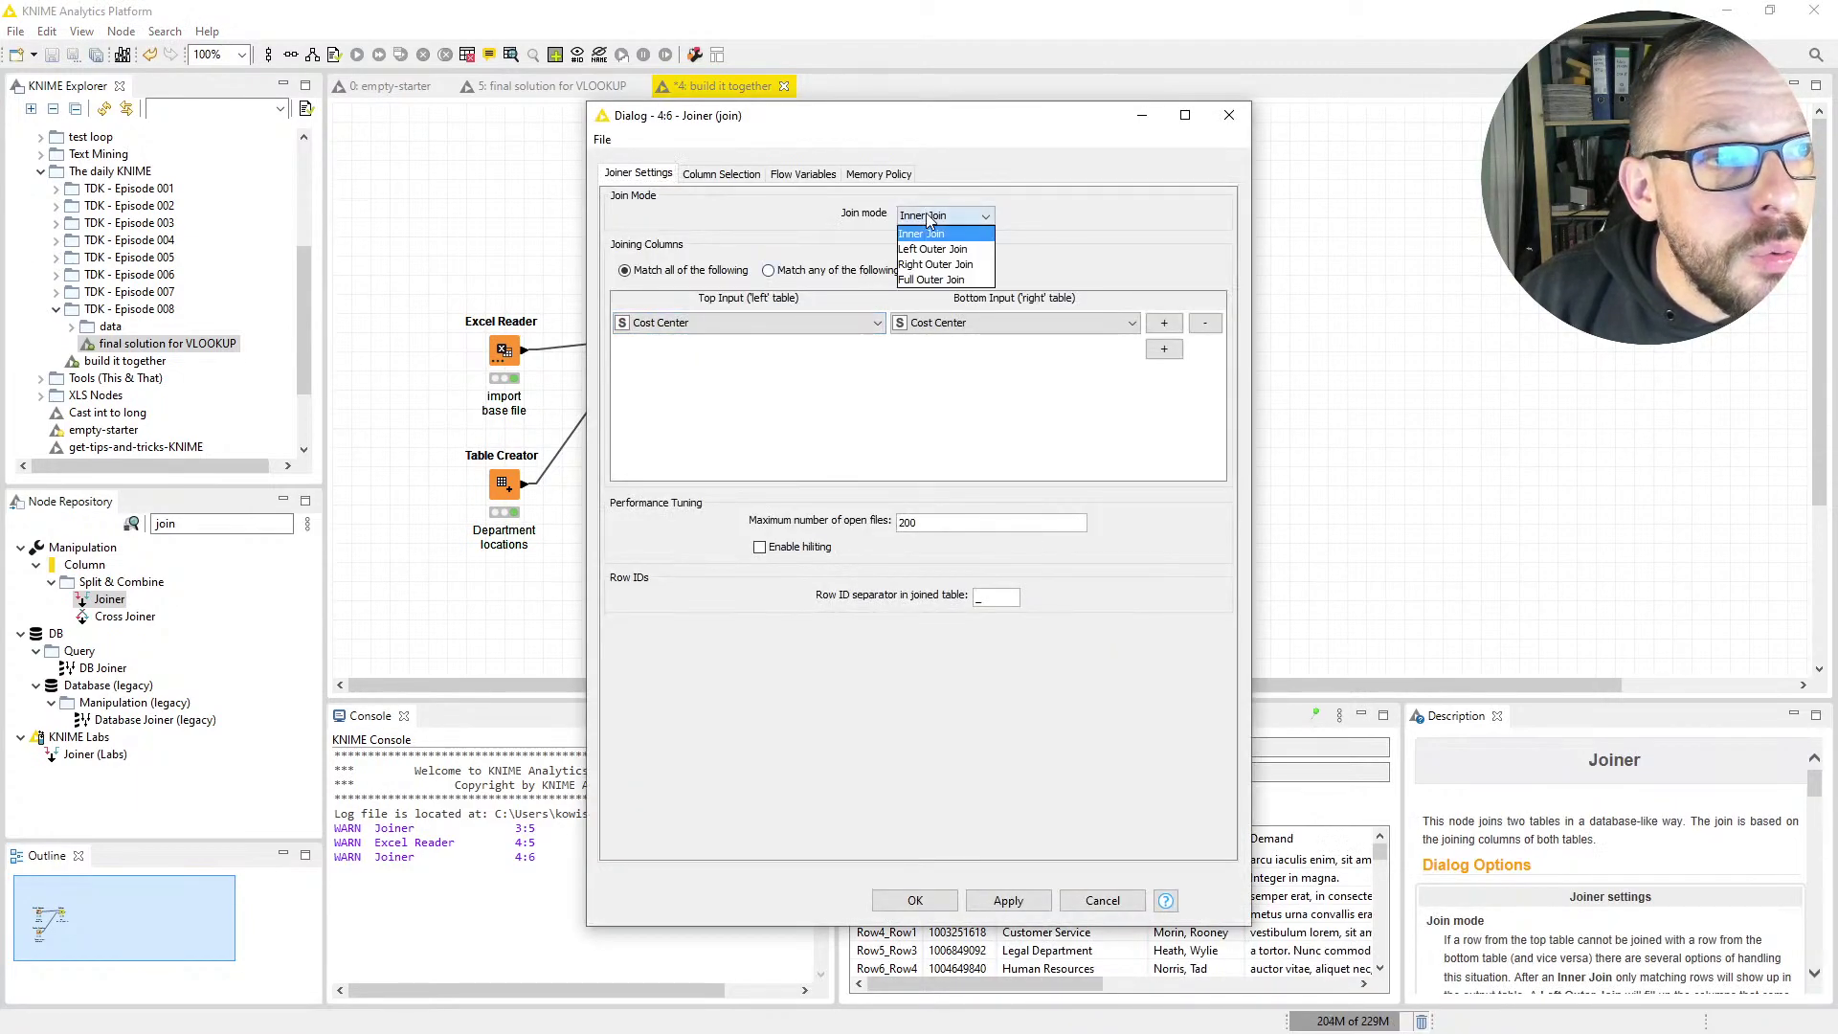
pyautogui.click(935, 264)
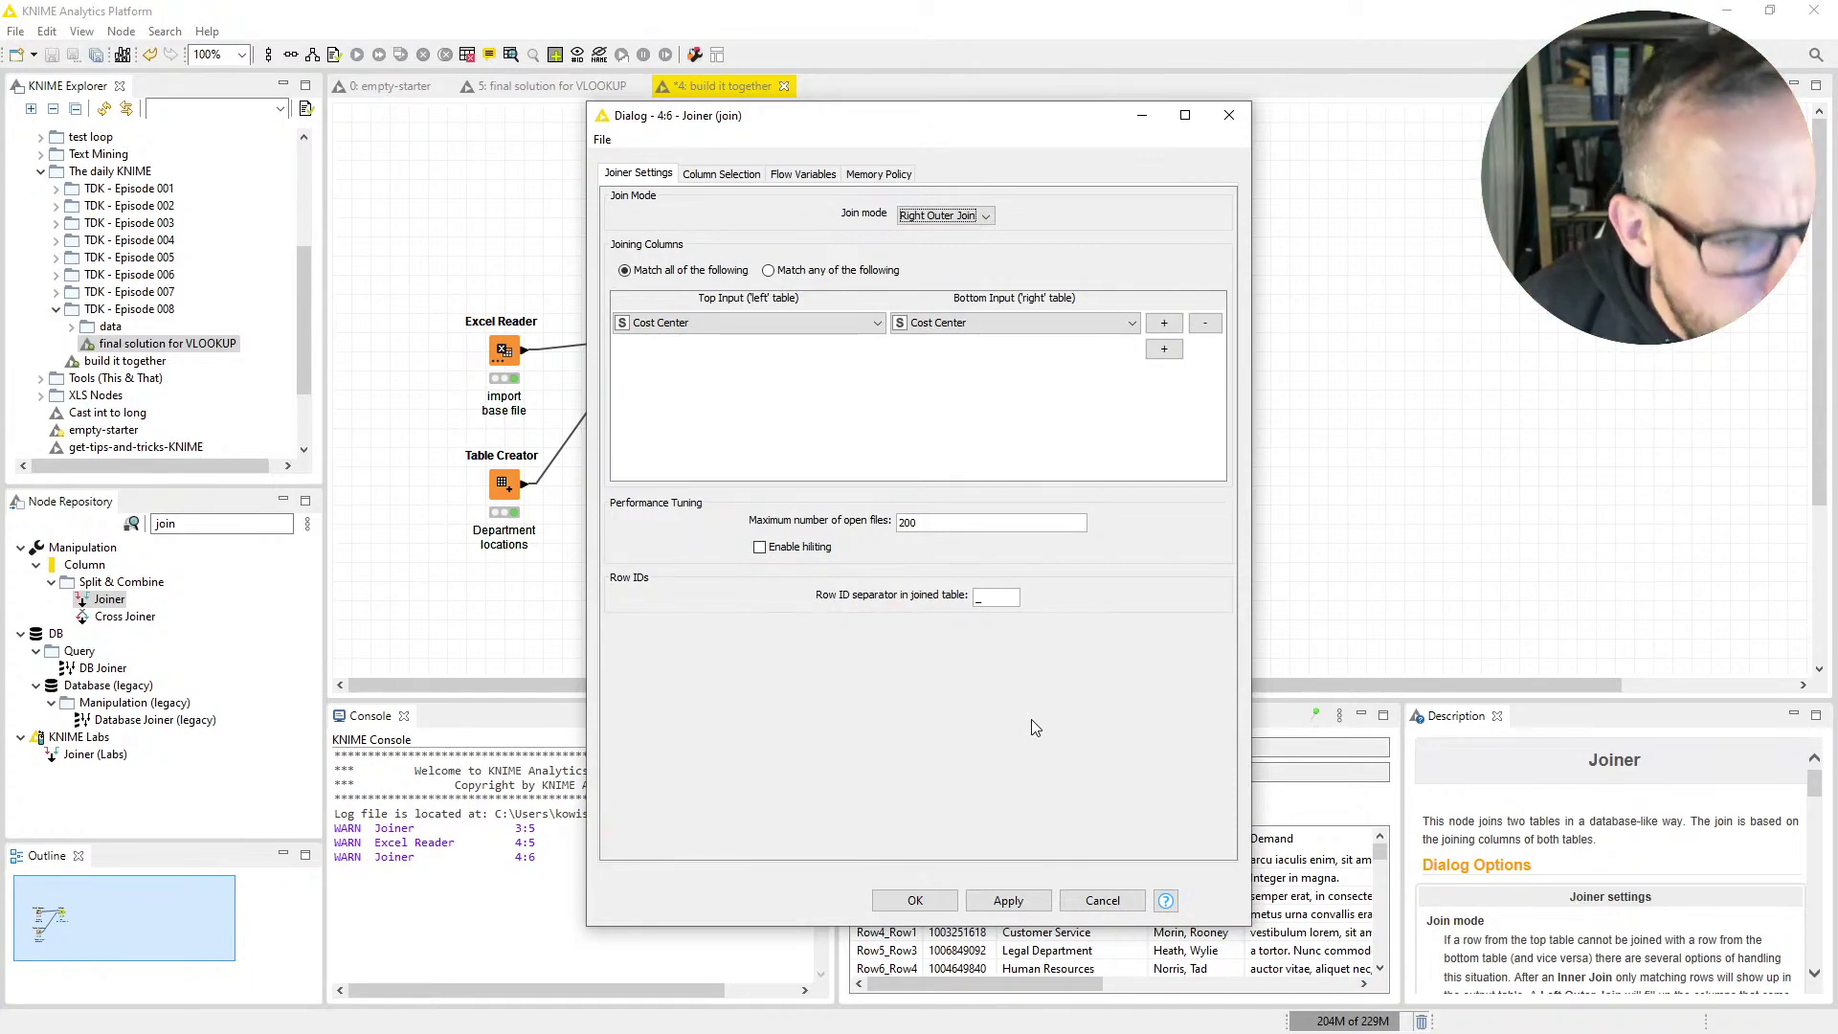
pyautogui.click(916, 900)
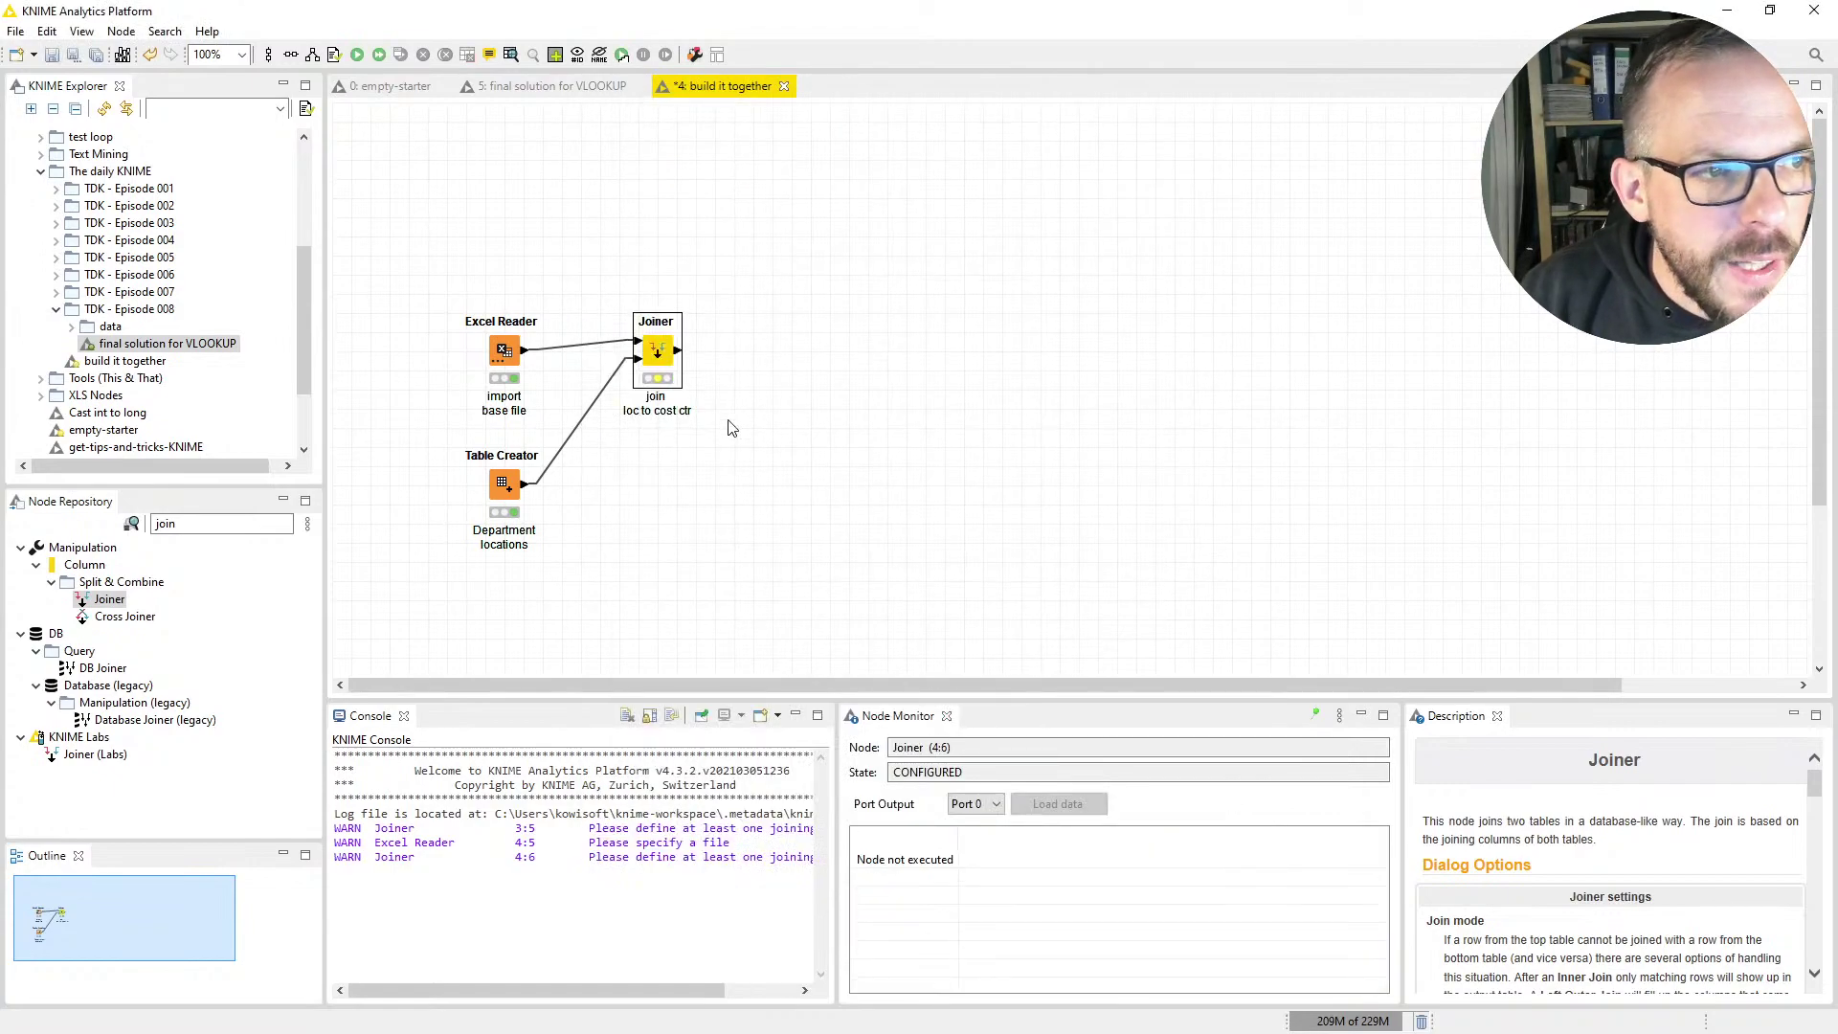
pyautogui.press('F7')
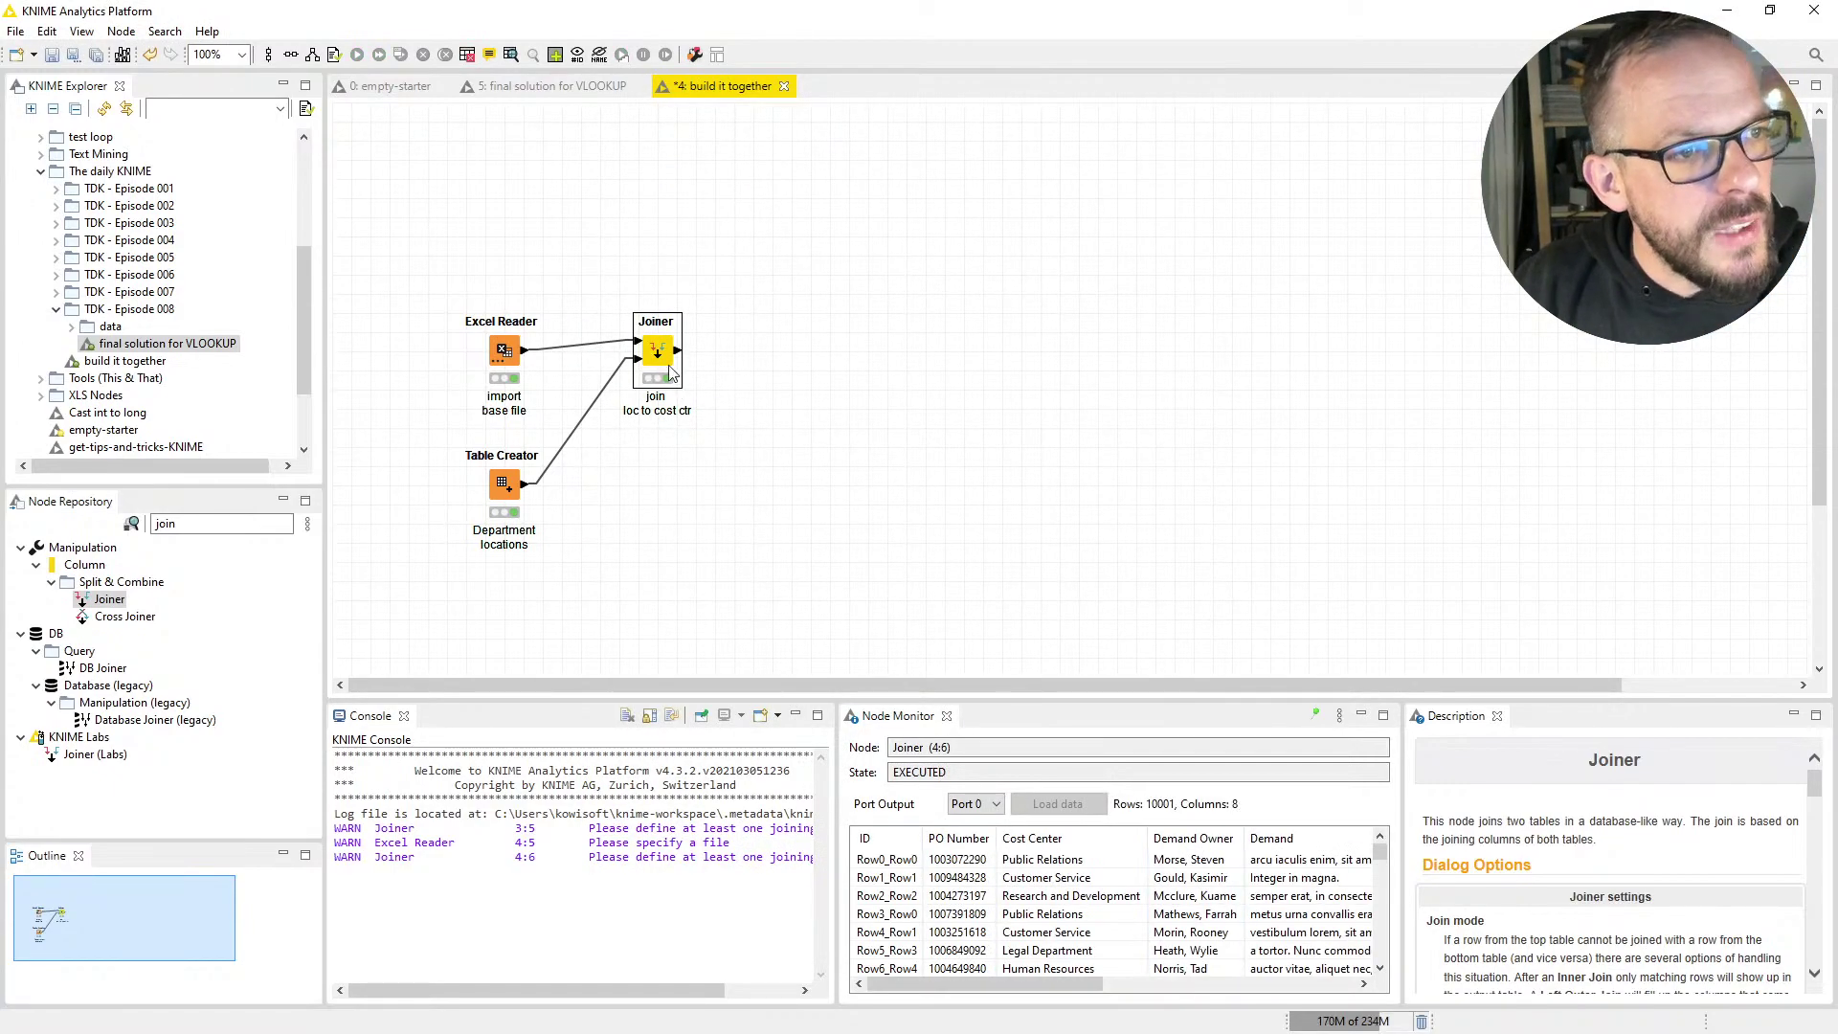
# Inspect the Joiner's joined table down to its last rows for unmatched locations and close the table view
pyautogui.rightClick(657, 350)
pyautogui.click(720, 791)
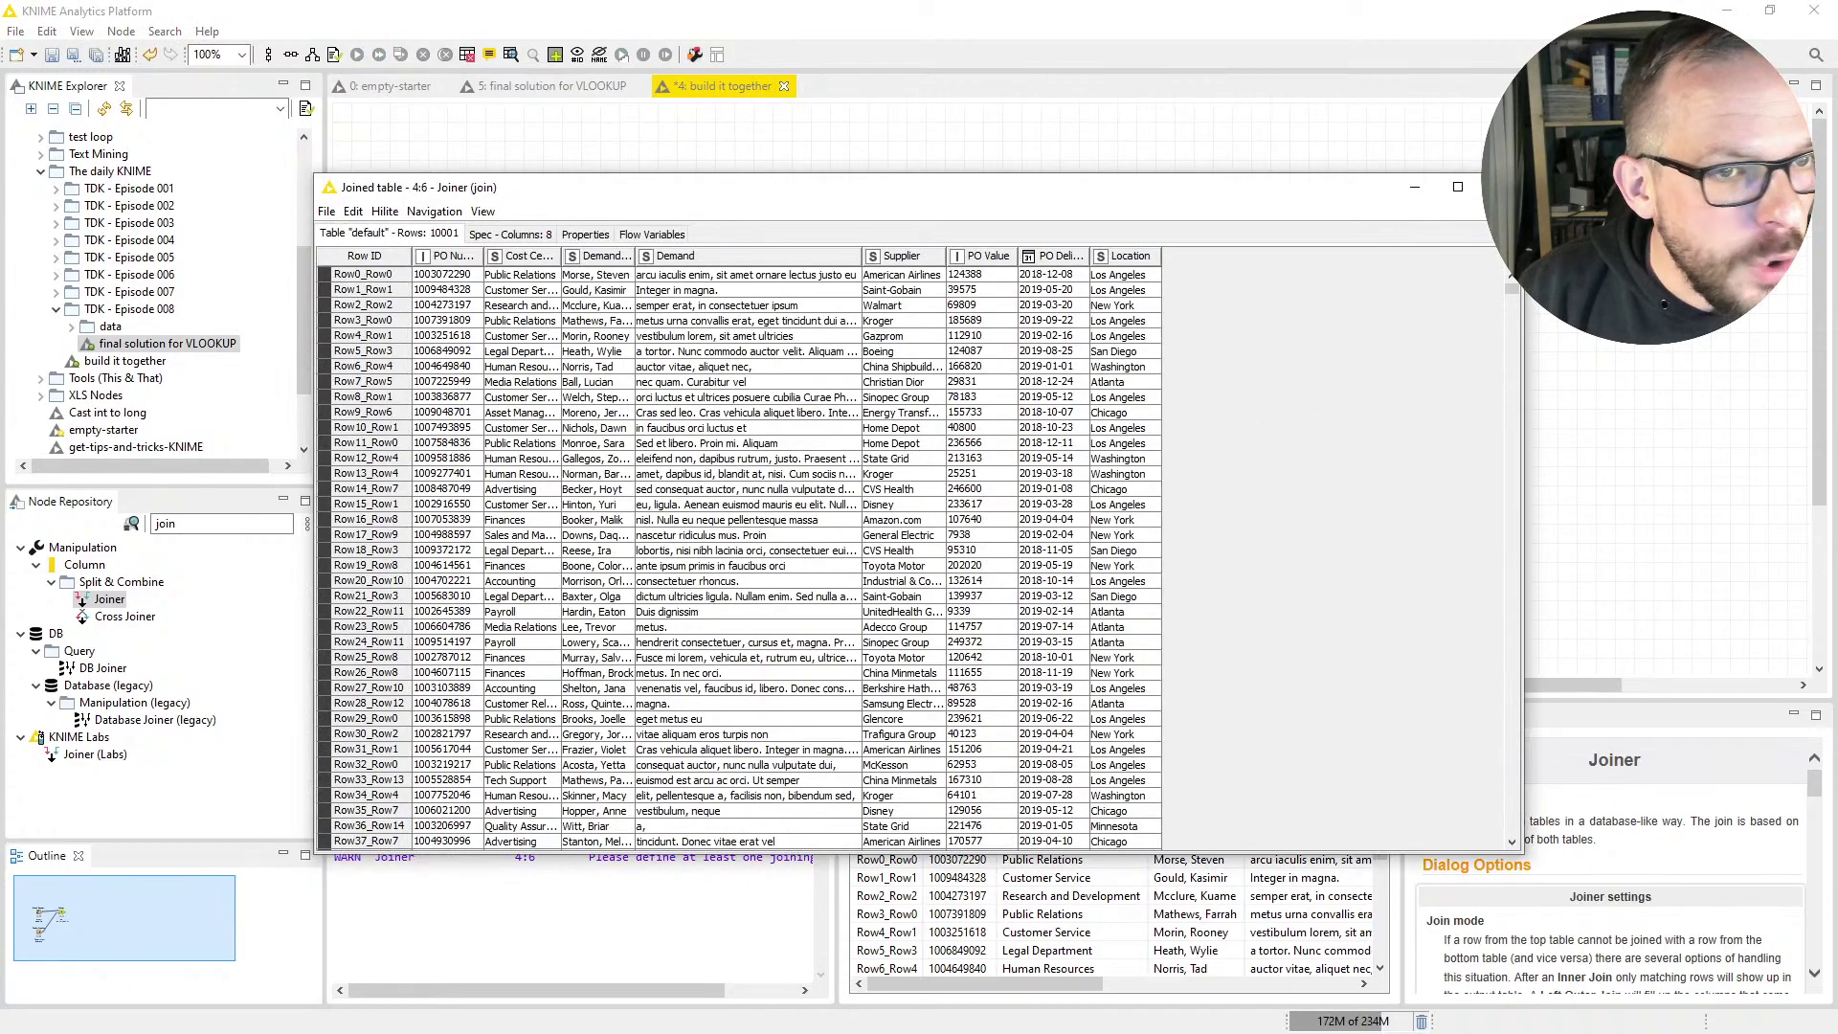
pyautogui.moveTo(1513, 295); pyautogui.dragTo(1511, 838)
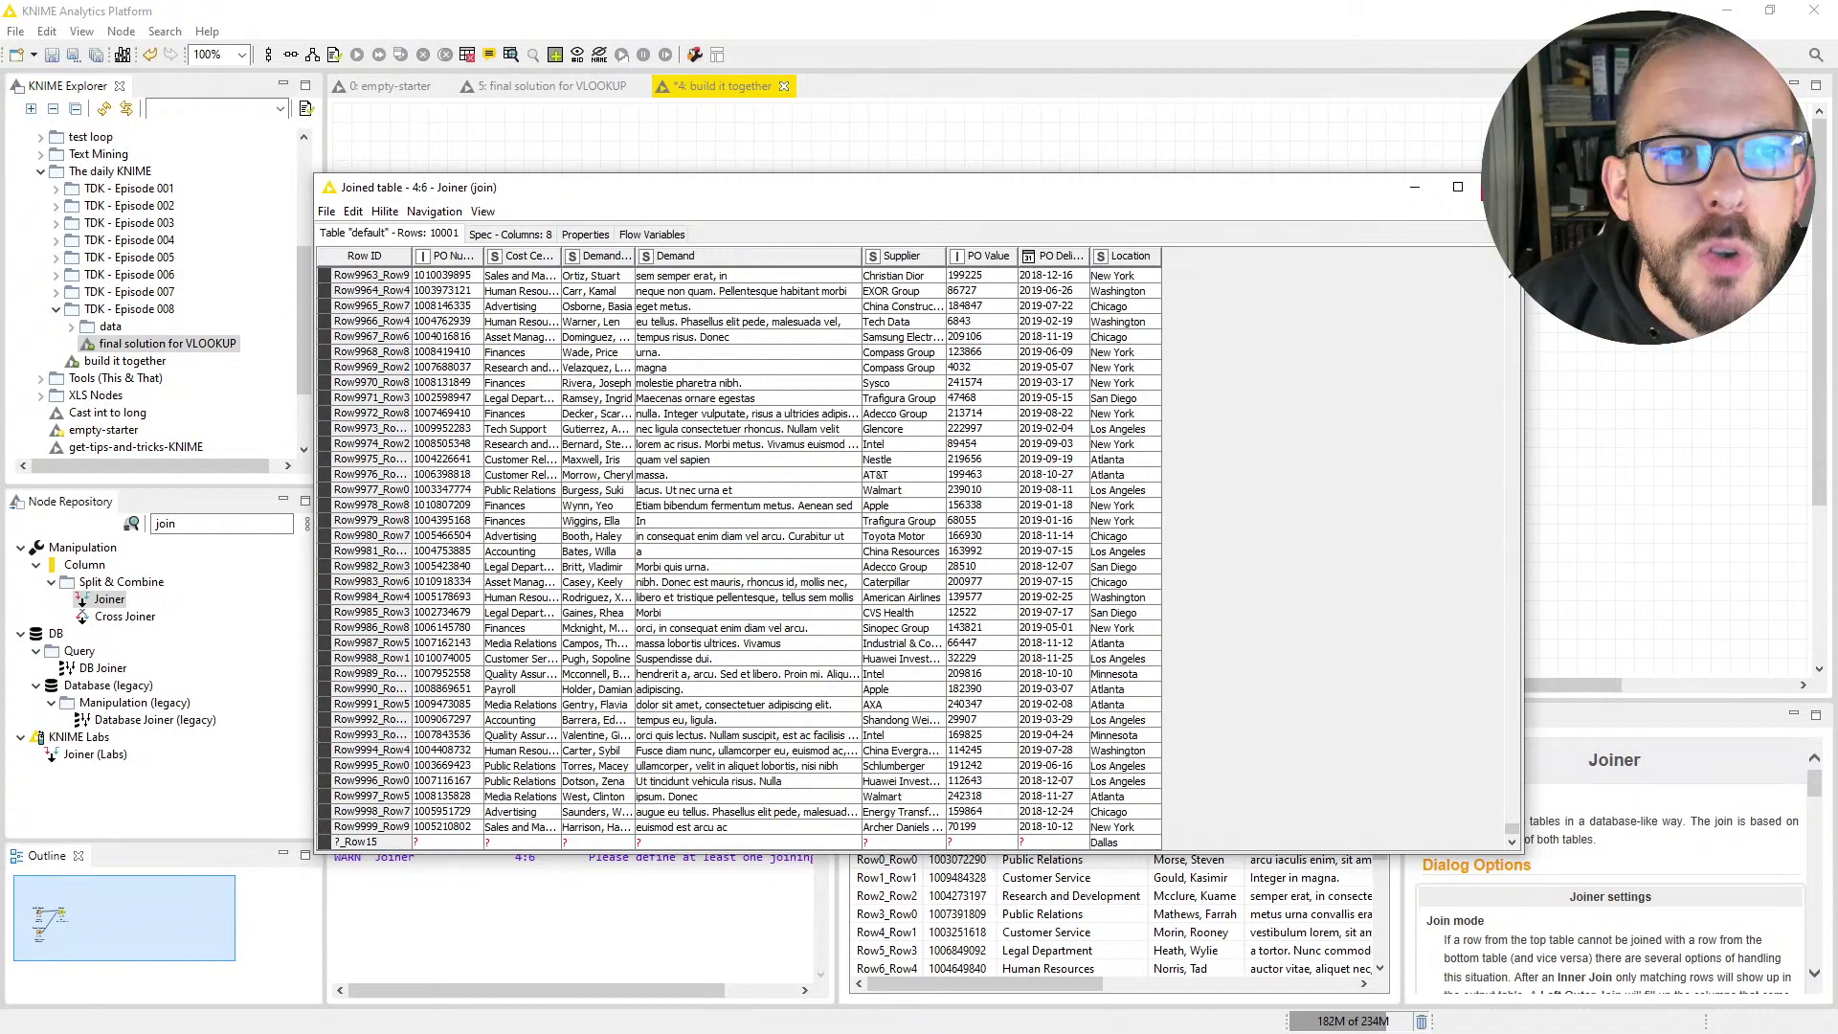
pyautogui.click(1501, 187)
# Set the Joiner's join mode back to Inner Join, accept the settings and execute the node again
pyautogui.doubleClick(657, 354)
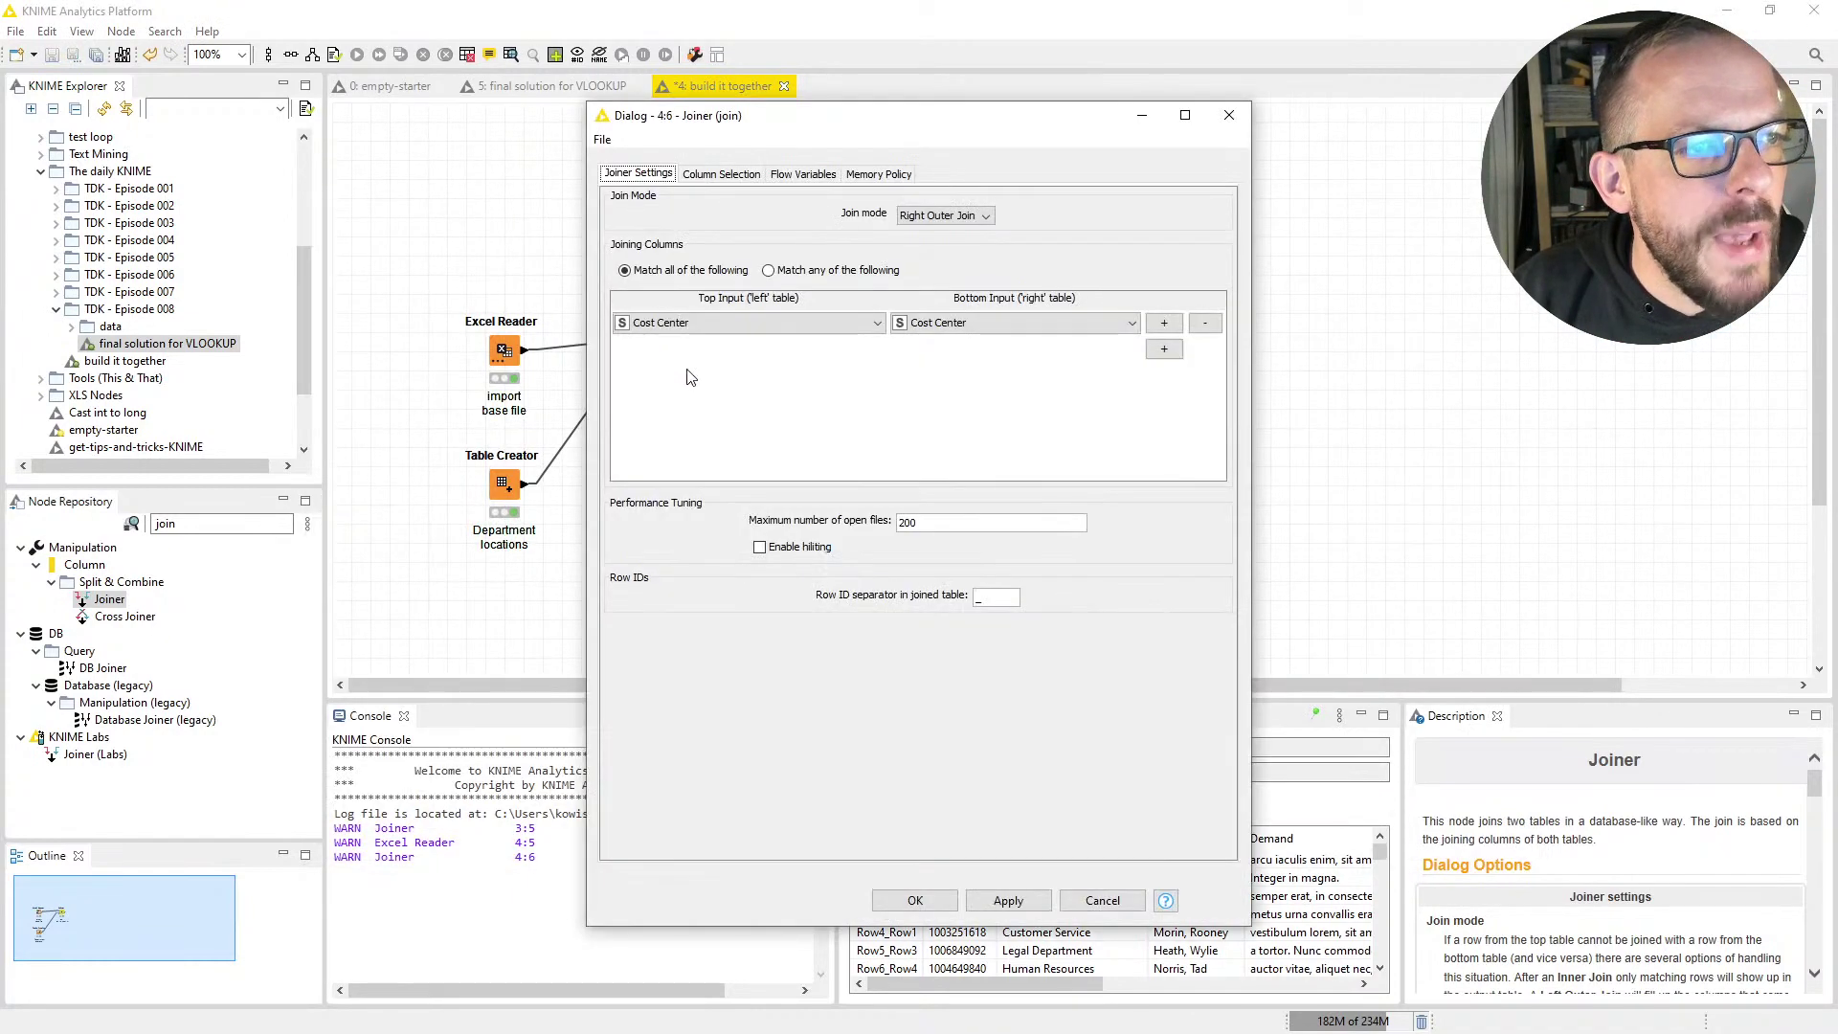
pyautogui.click(950, 216)
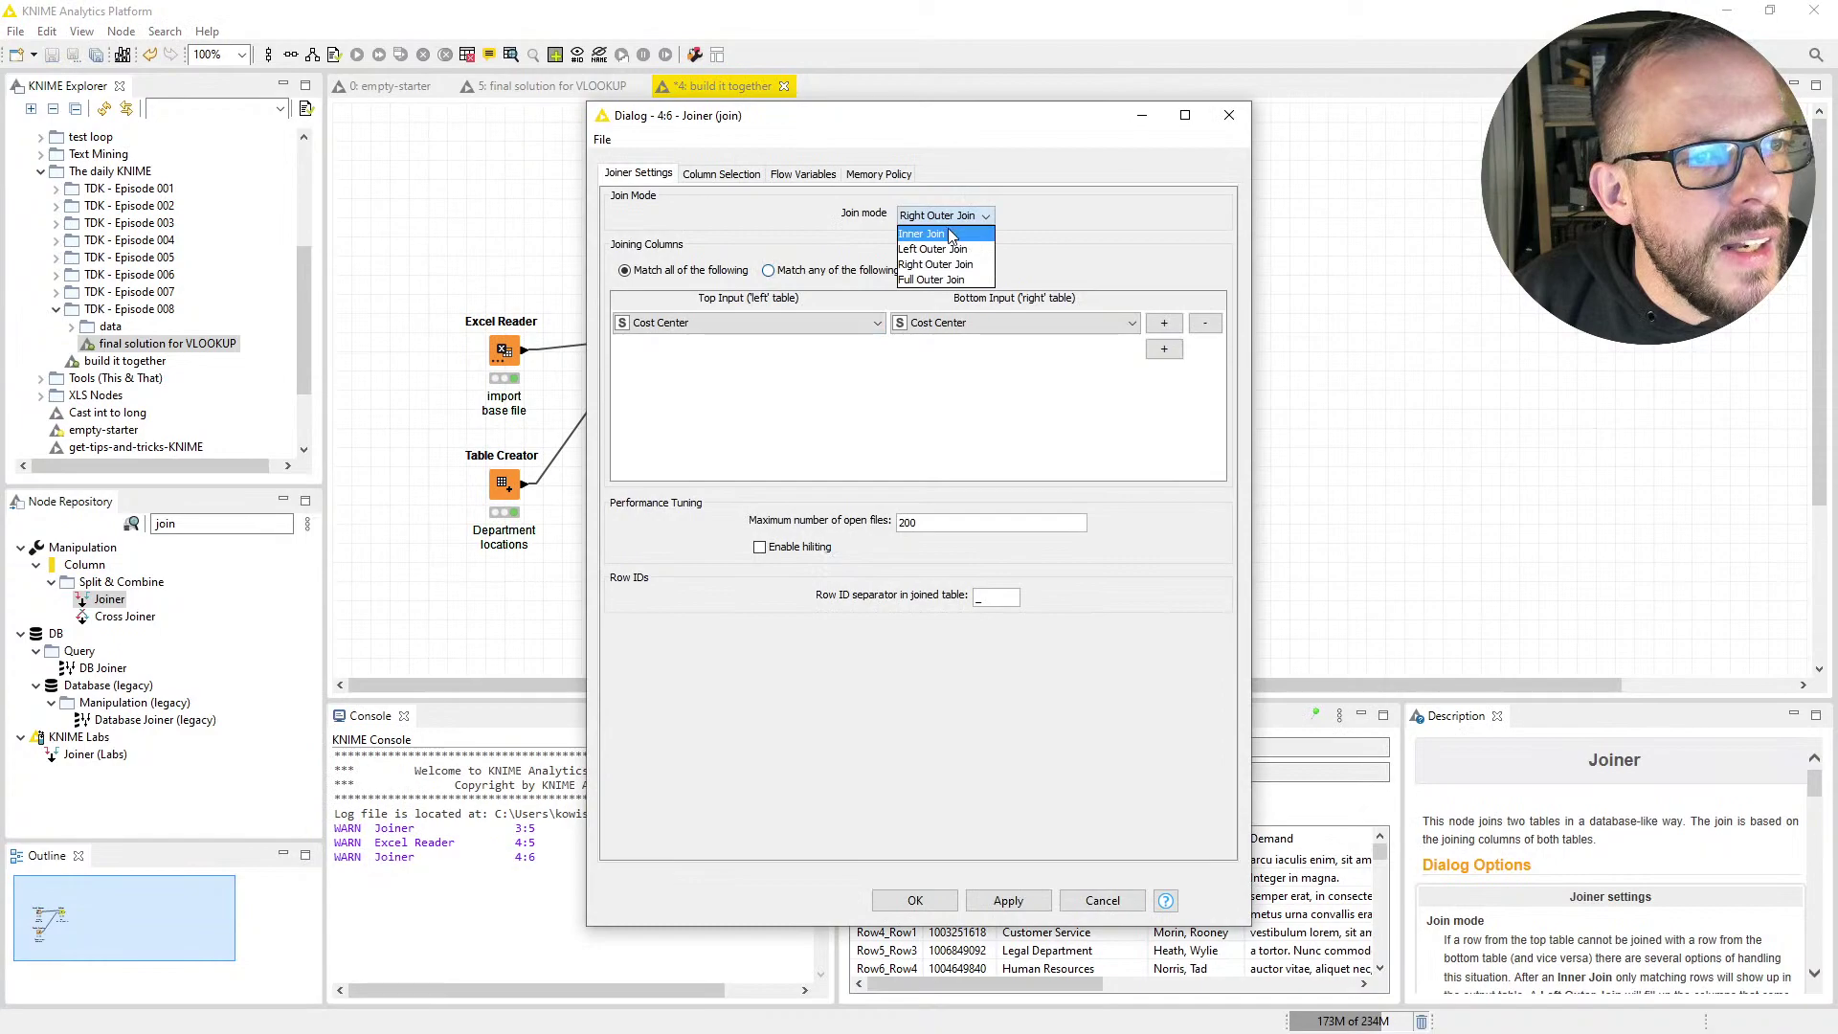
pyautogui.click(950, 235)
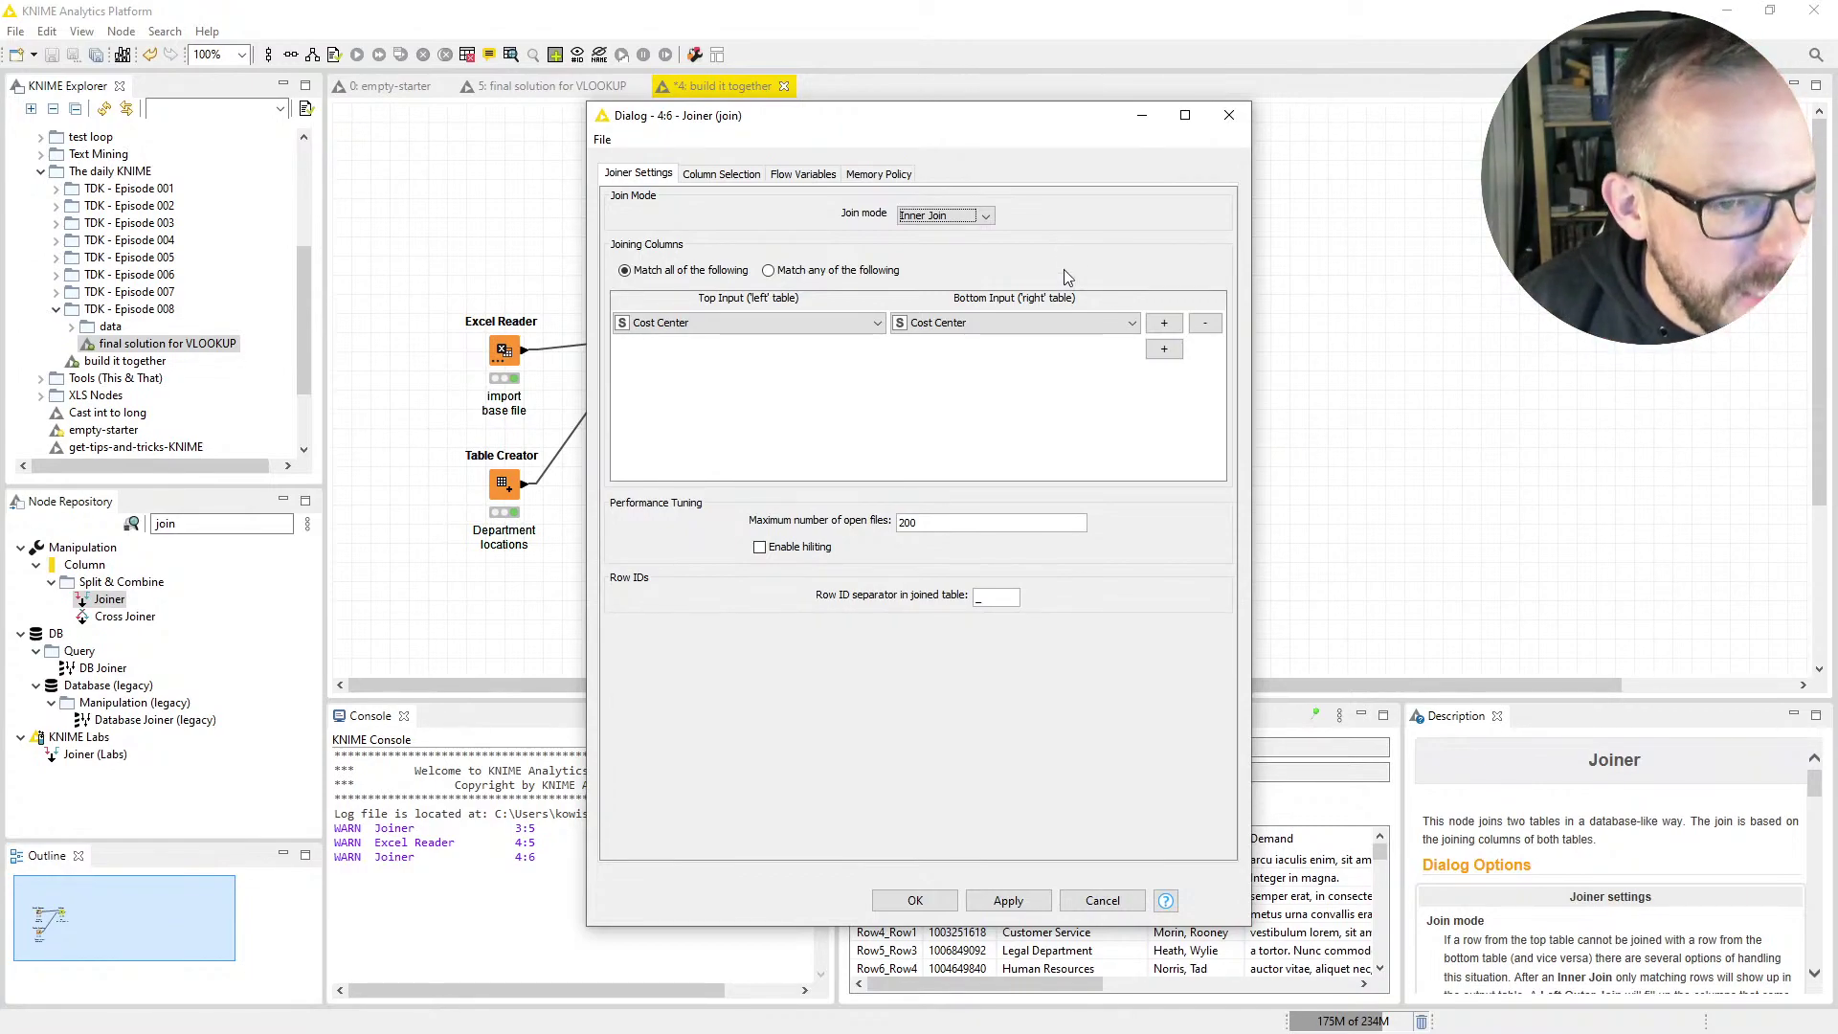
pyautogui.click(915, 899)
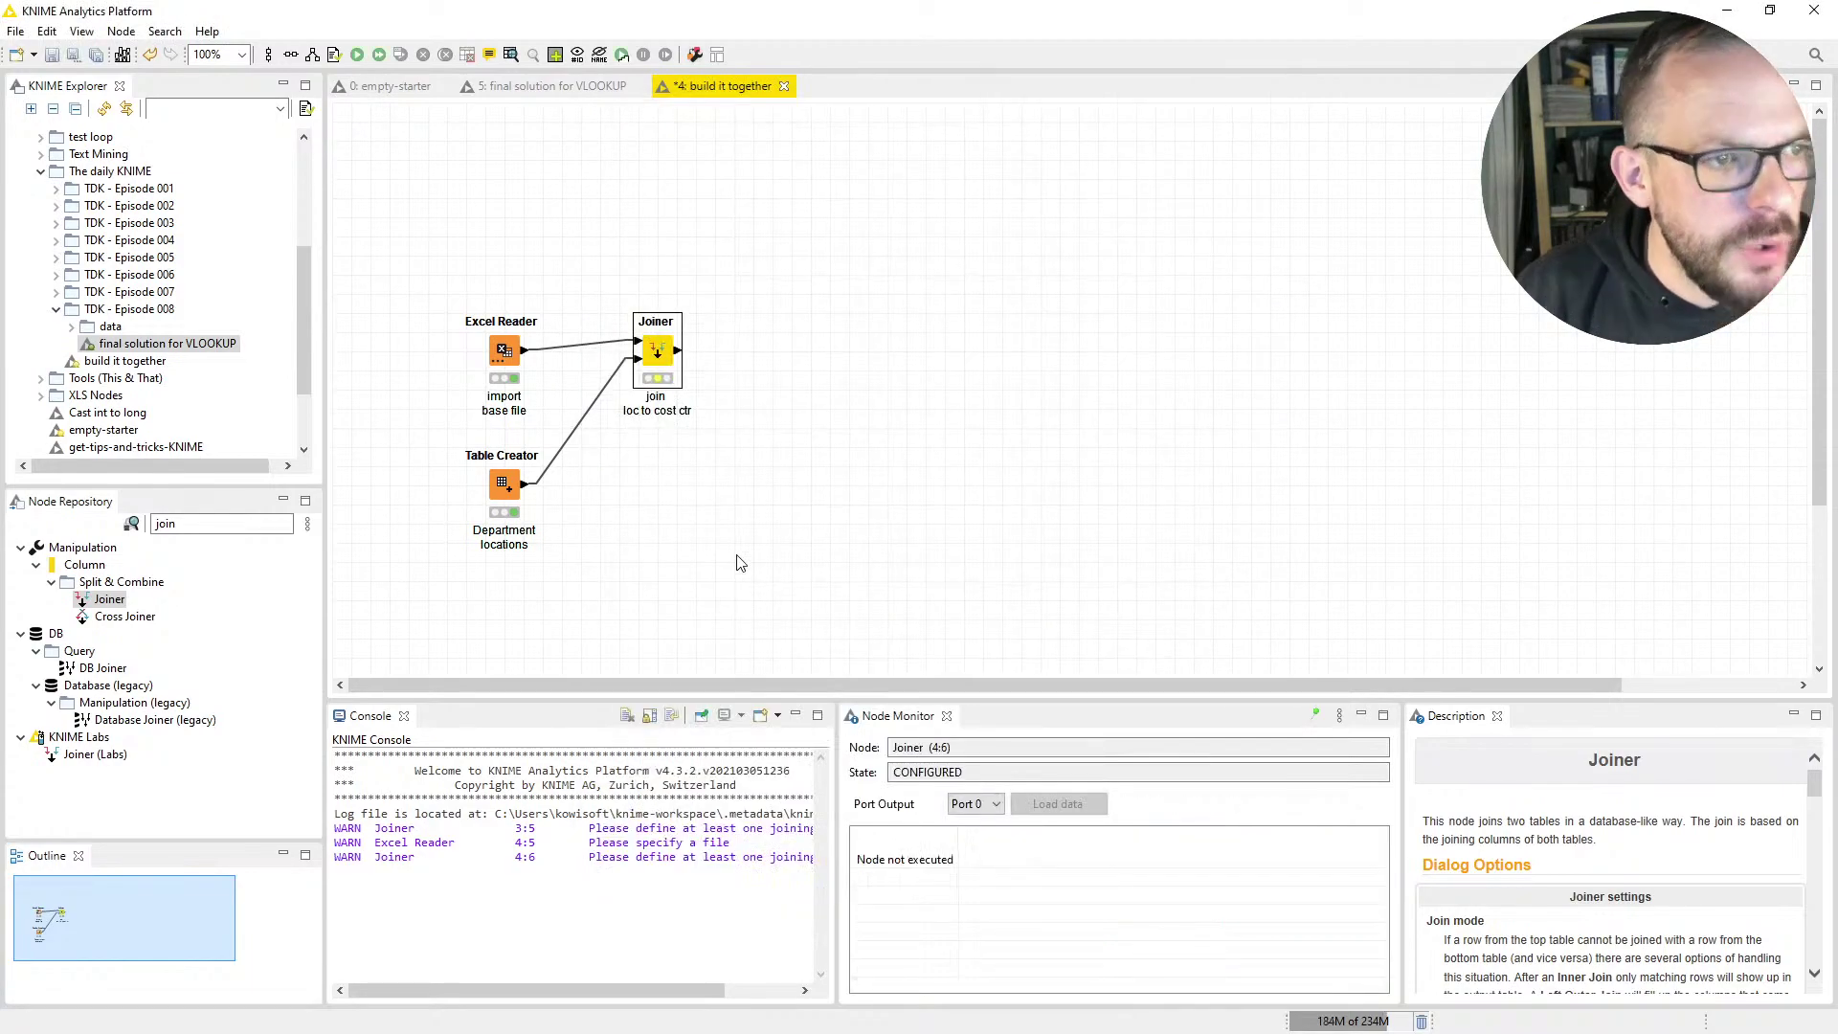
pyautogui.press('F7')
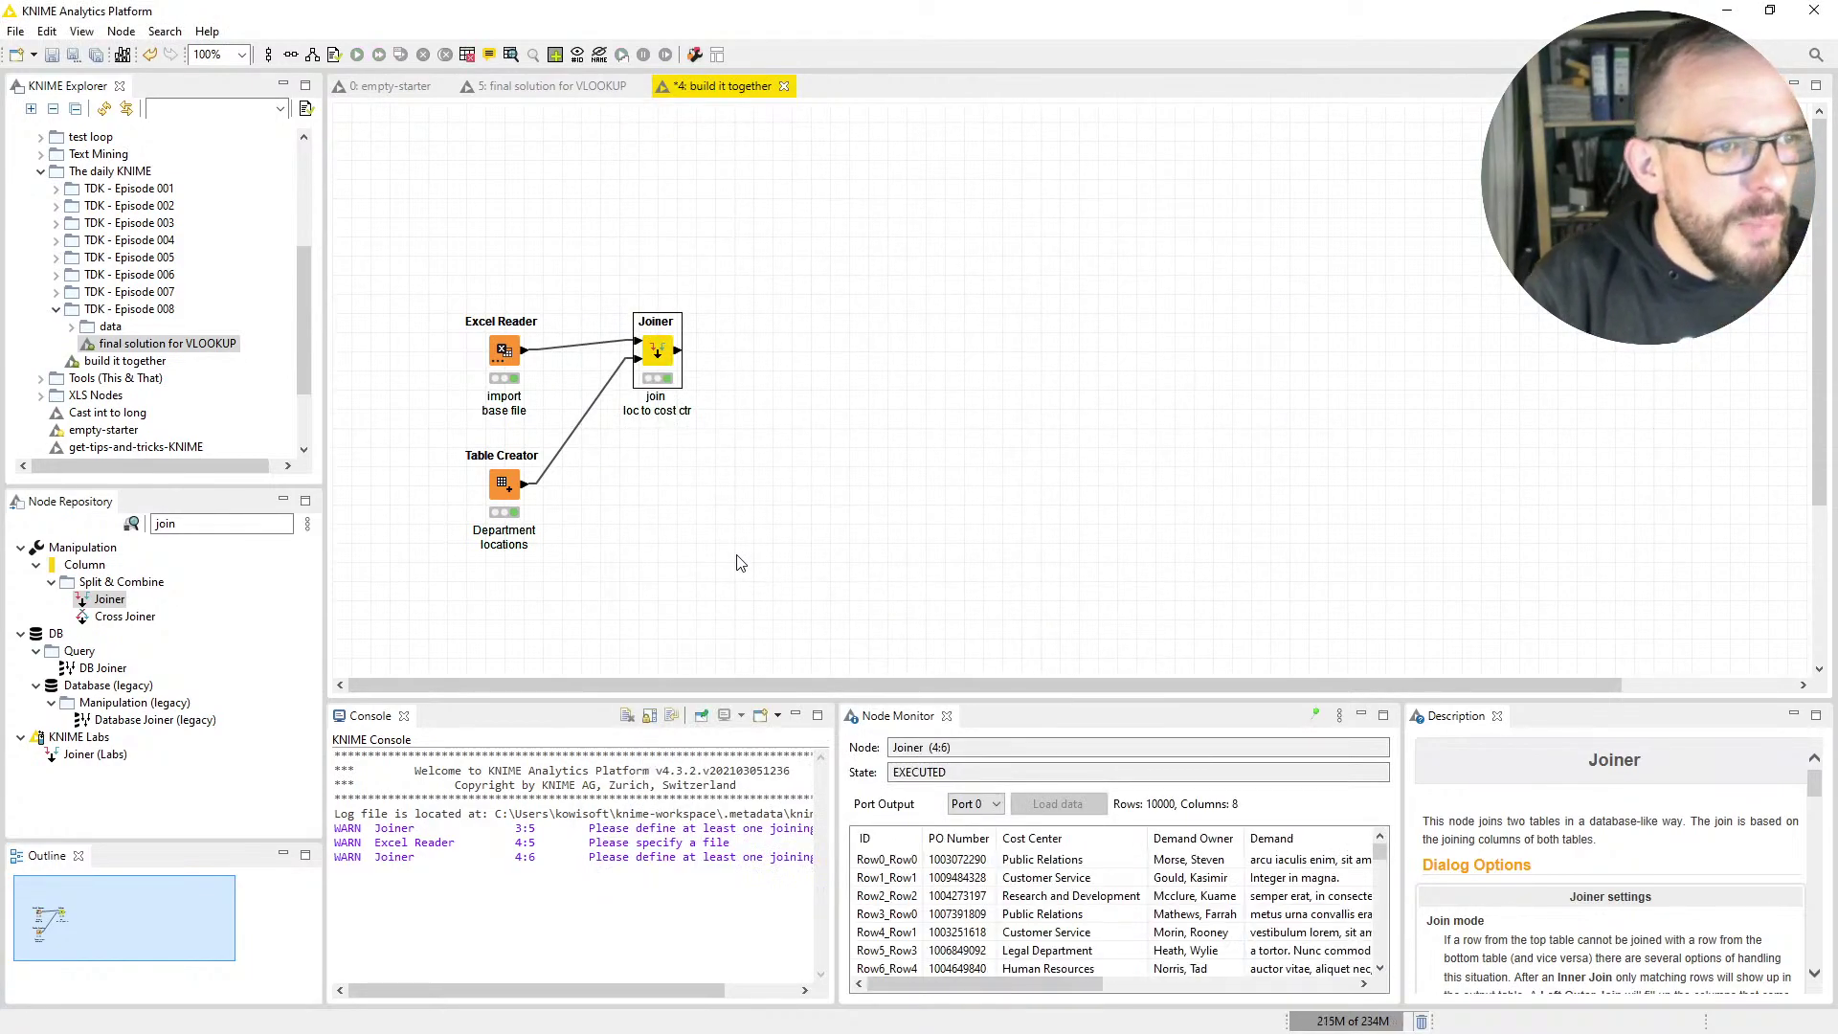